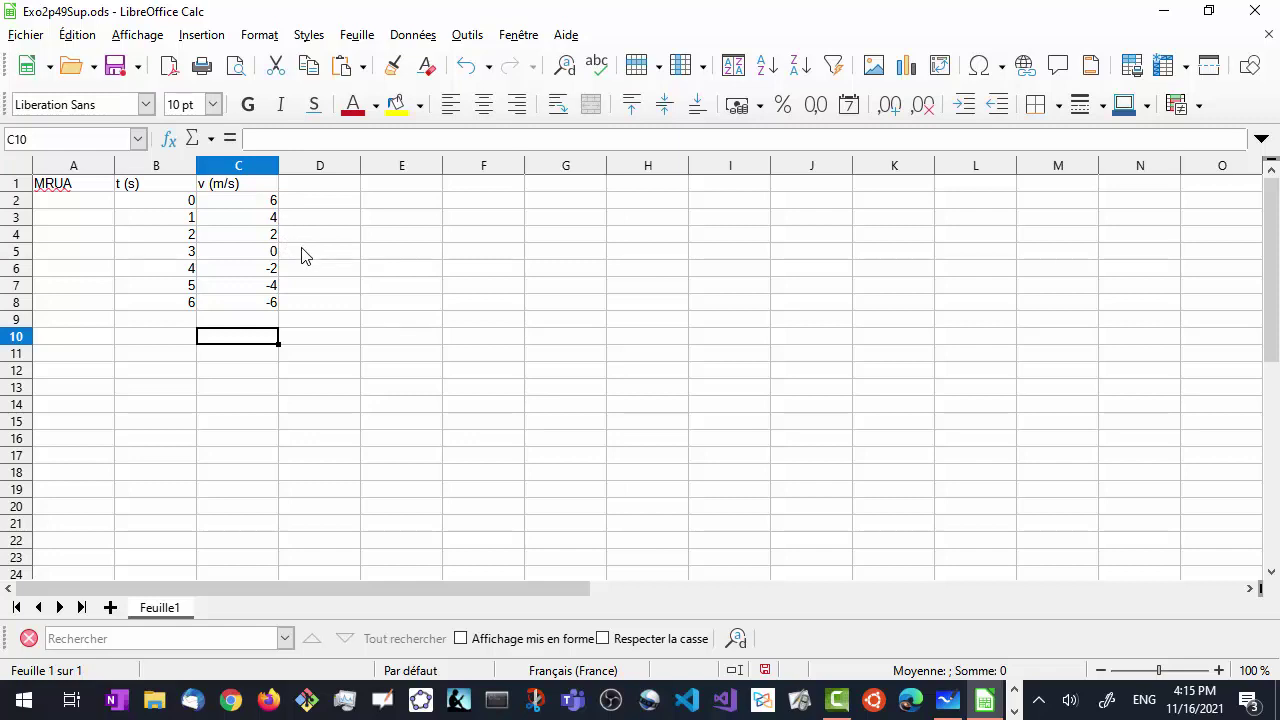
Step: Switch to Microsoft Whiteboard and handwrite "a = -2 m/s" in blue below the x axis
key(alt+Tab)
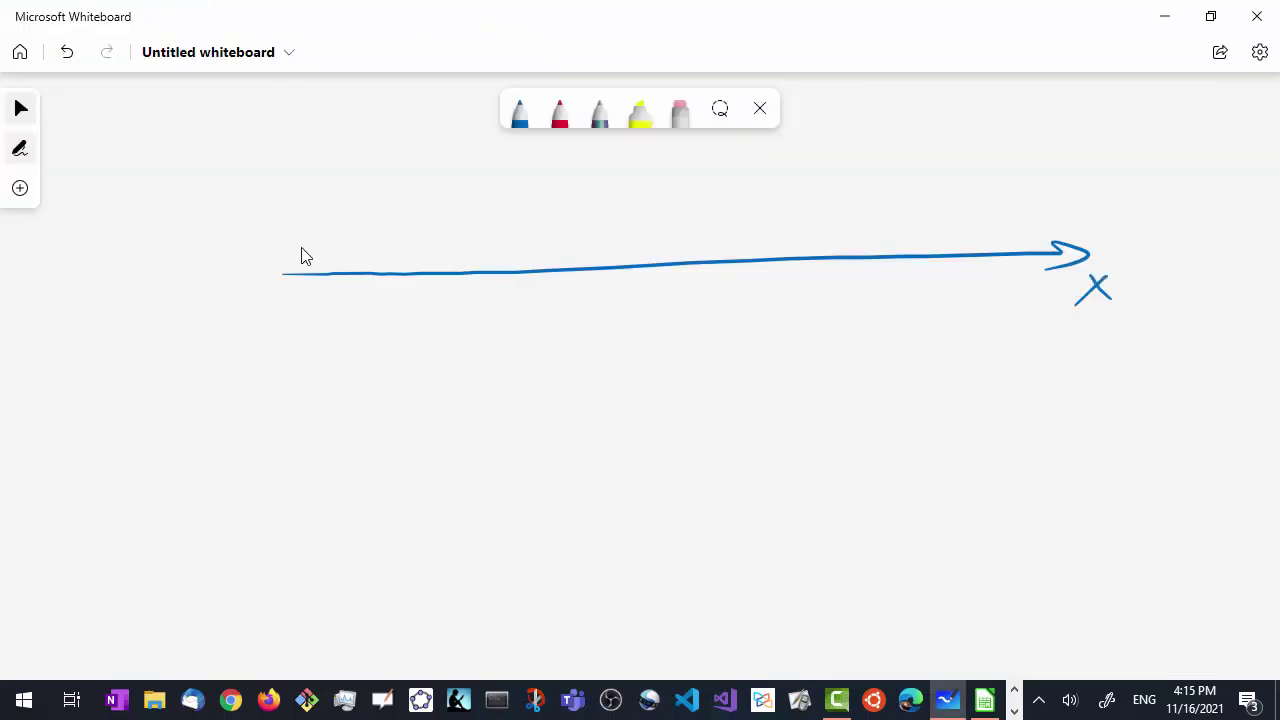
drag(143, 346, 149, 362)
drag(235, 338, 264, 357)
drag(292, 347, 286, 357)
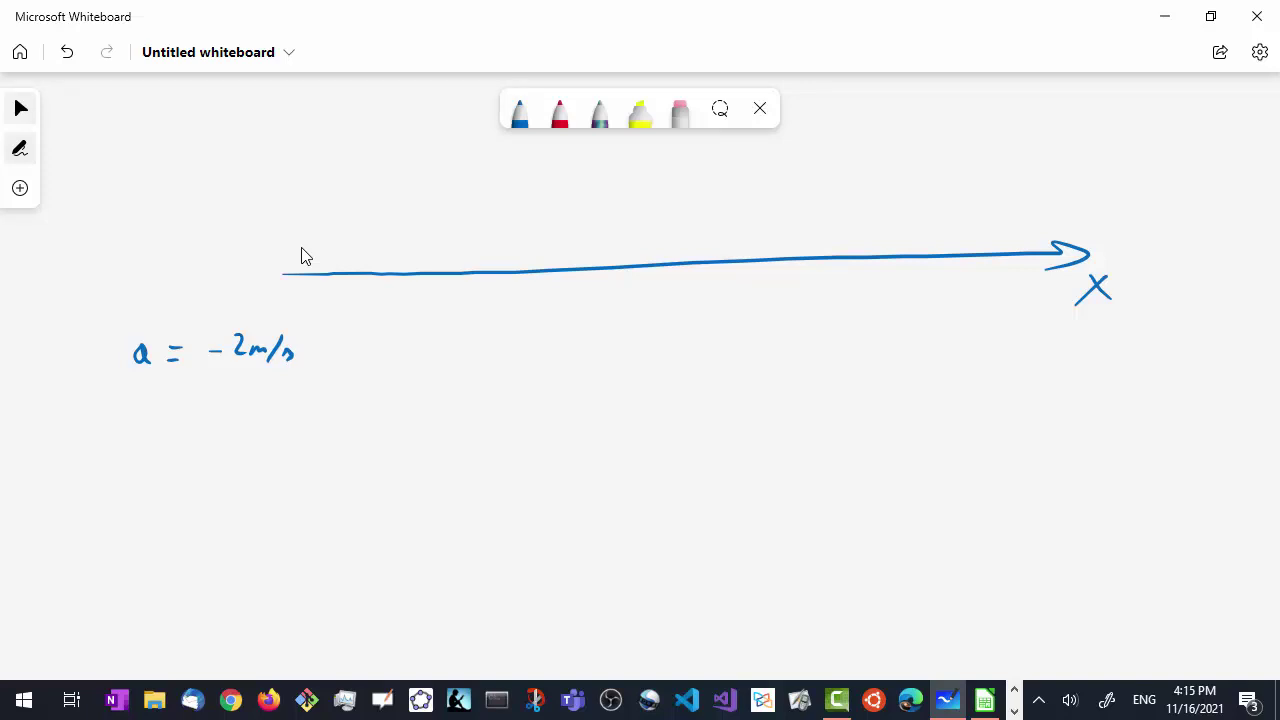
key(Escape)
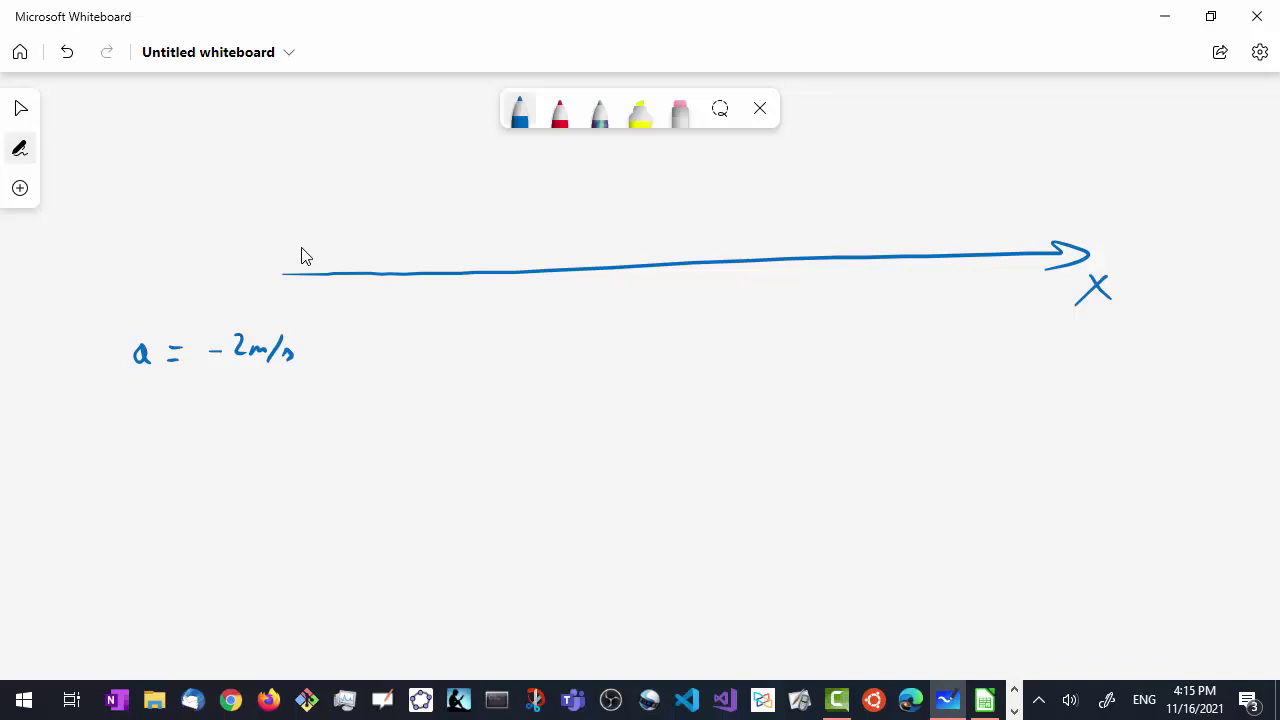
Step: Complete the handwritten equation as a fraction over s, followed by "= -2 m/s²"
drag(210, 368, 328, 368)
drag(258, 392, 270, 404)
drag(352, 367, 366, 367)
mouse_move(344, 375)
mouse_down()
mouse_move(449, 369)
mouse_move(444, 388)
mouse_move(483, 382)
mouse_move(509, 355)
mouse_up()
click(20, 108)
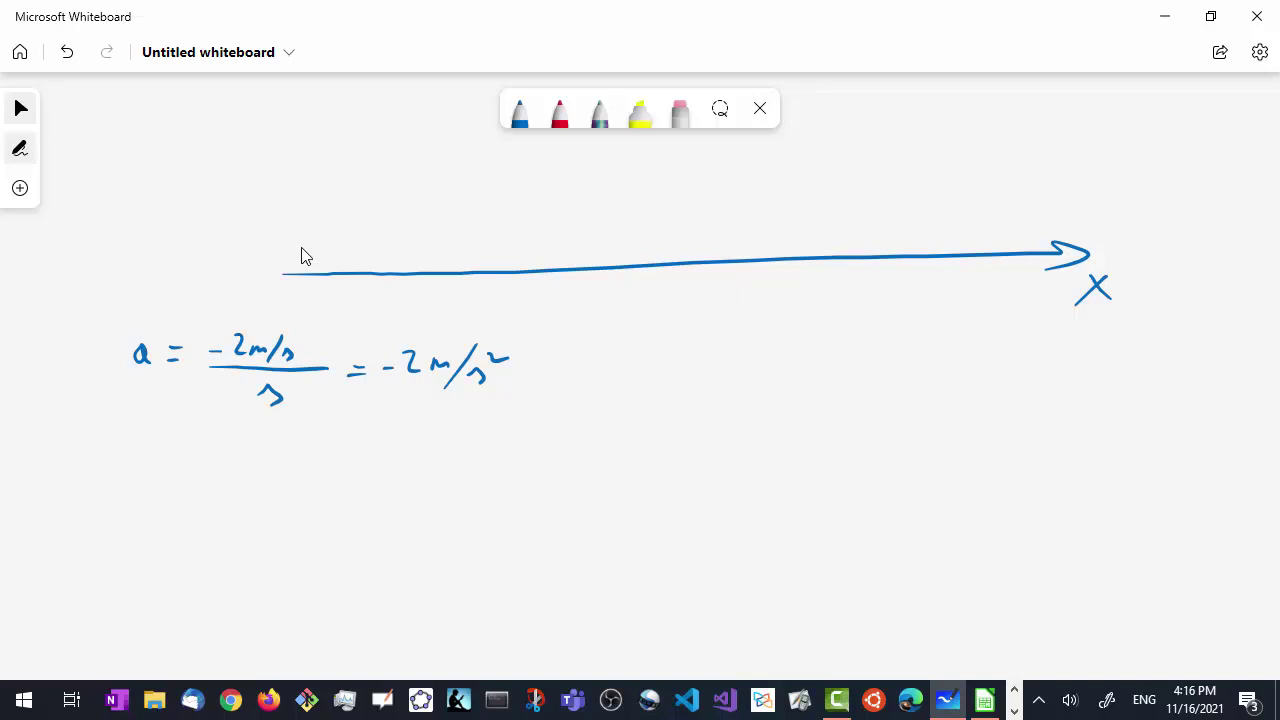
Step: Switch back to LibreOffice Calc and enter the speed difference formula =C3-C2 in cell D3
key(alt+Tab)
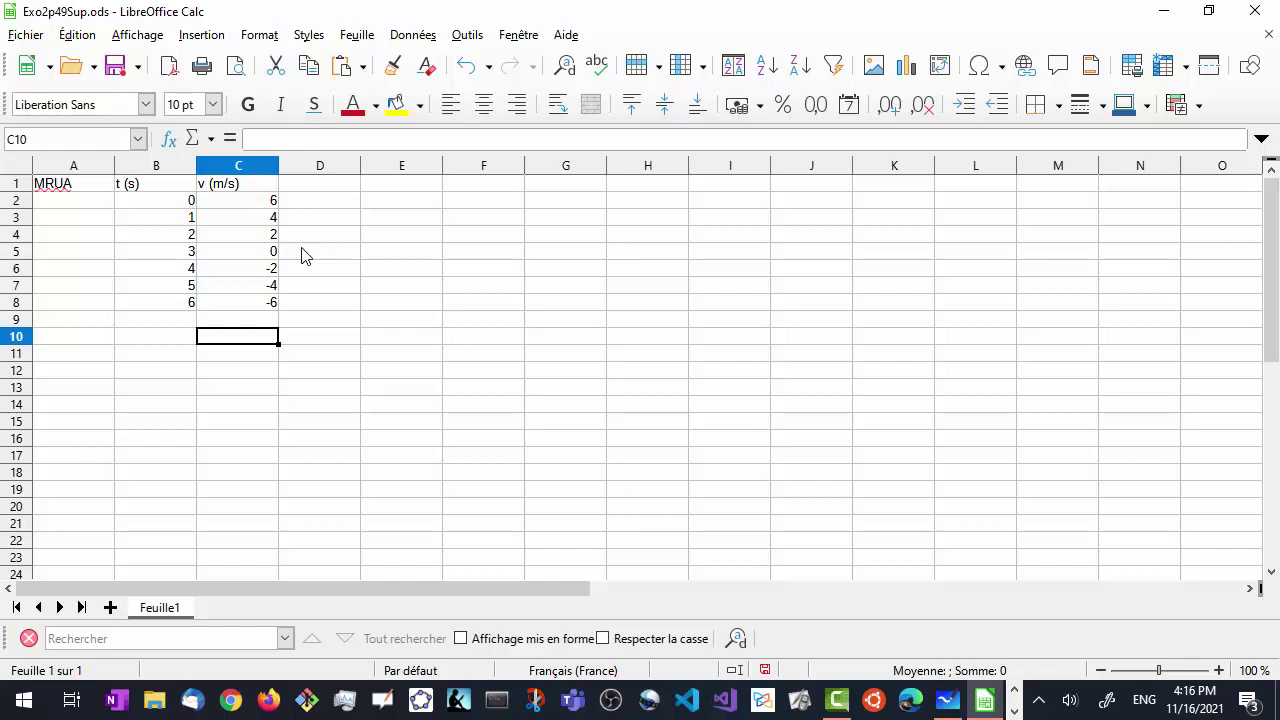
click(330, 204)
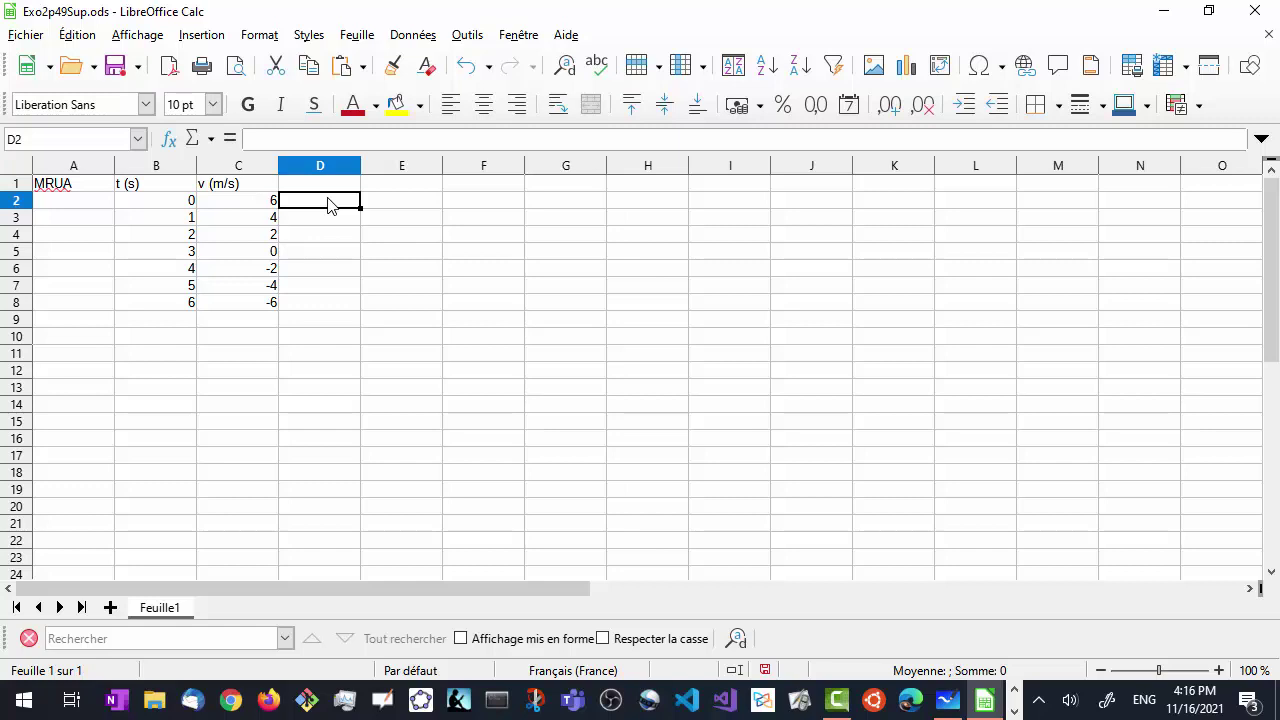
click(331, 227)
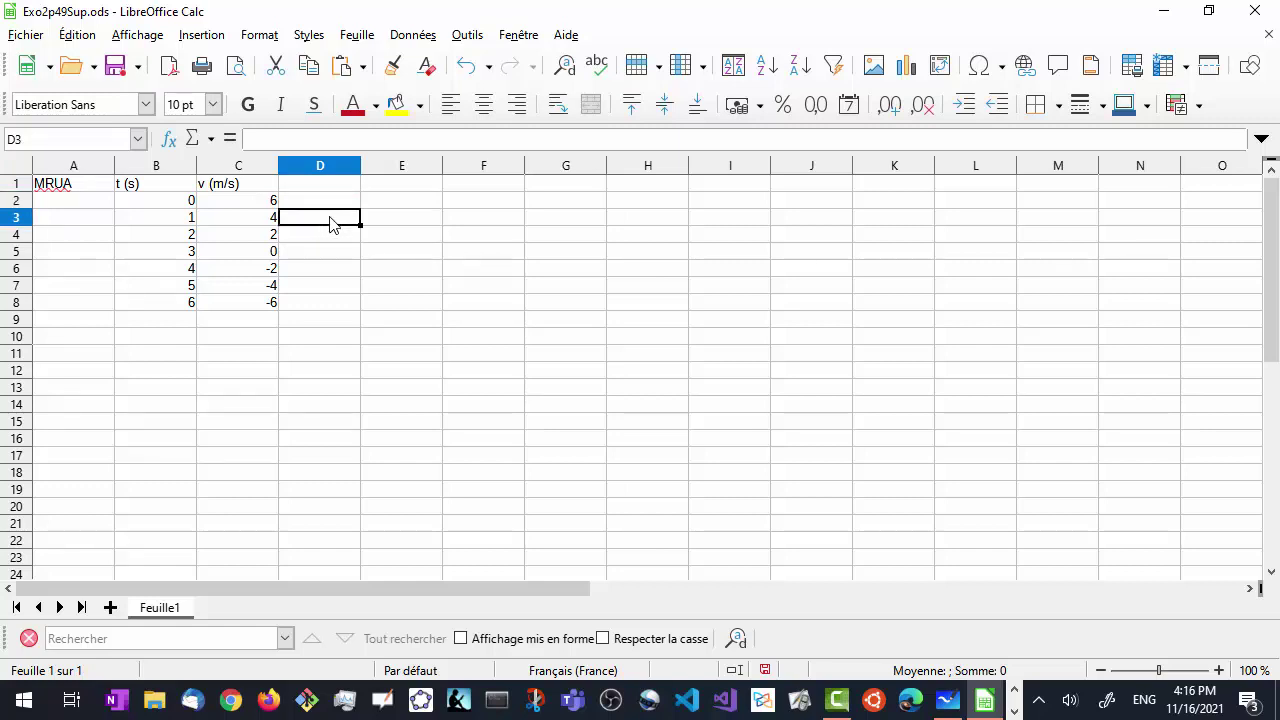
text(=)
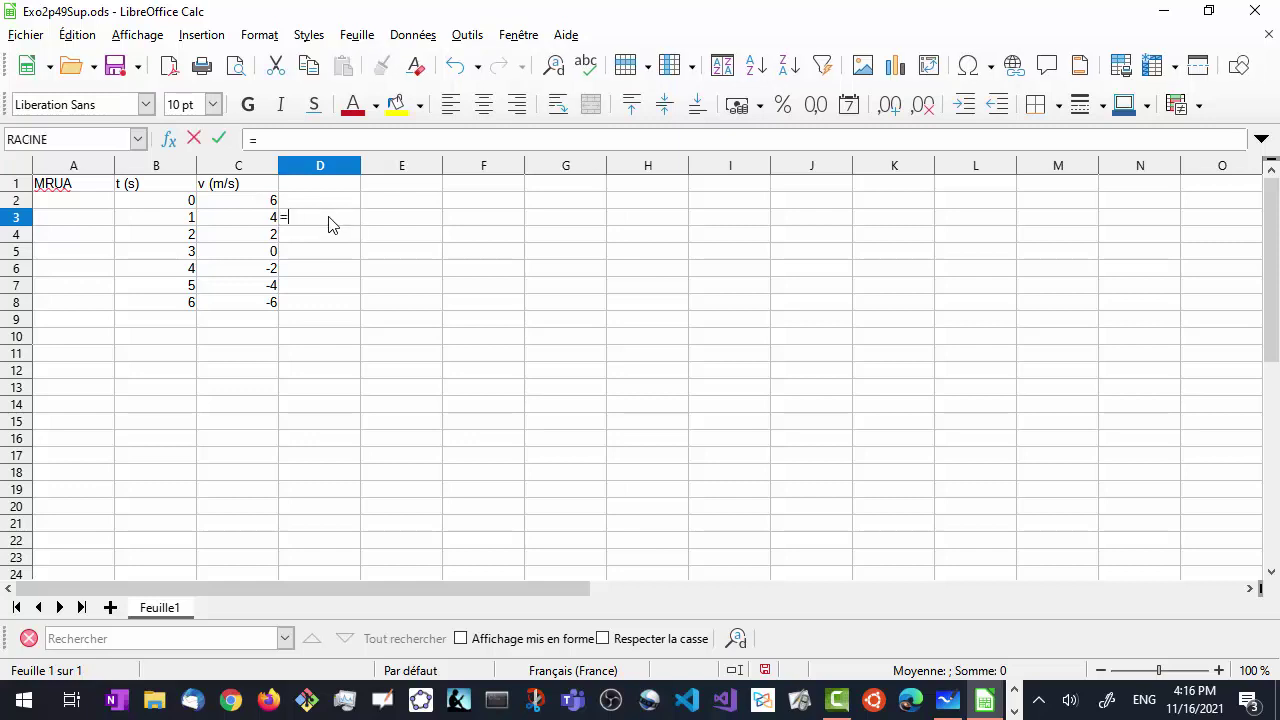
click(273, 221)
text(-)
click(265, 203)
key(Return)
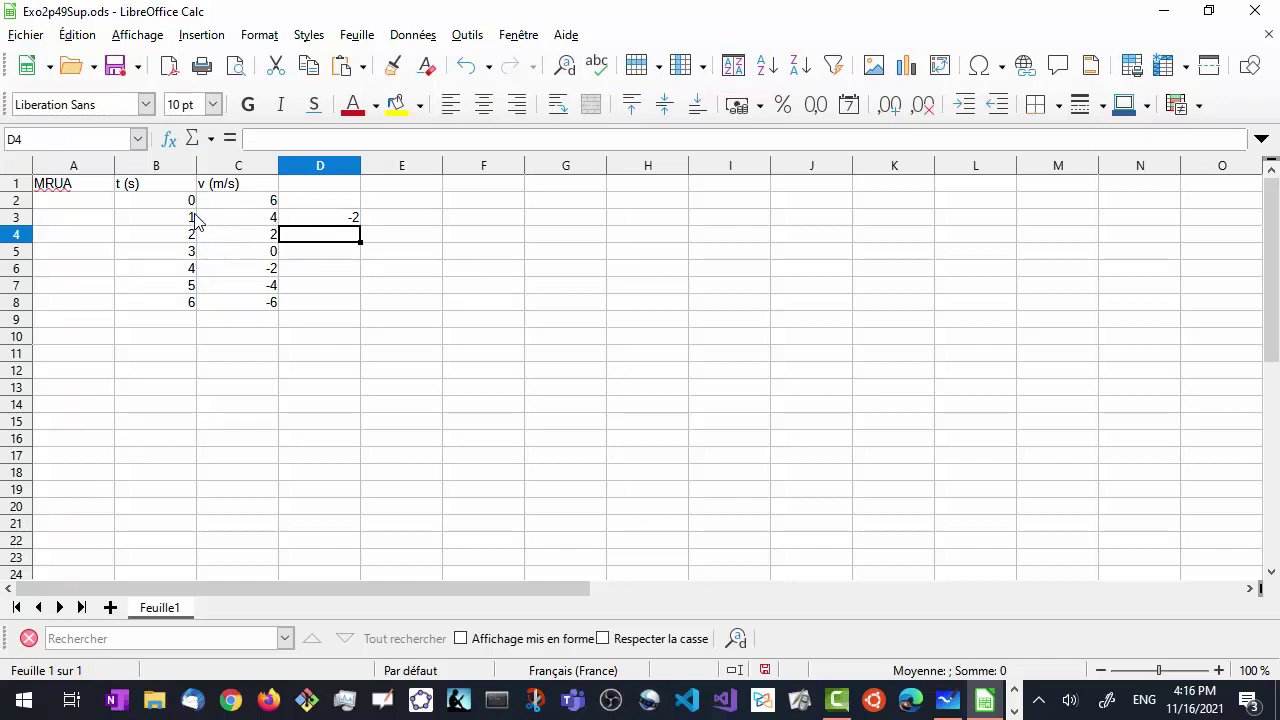
Step: Copy the D3 formula down through D8 and check the resulting formulas in D5 and D8
click(336, 218)
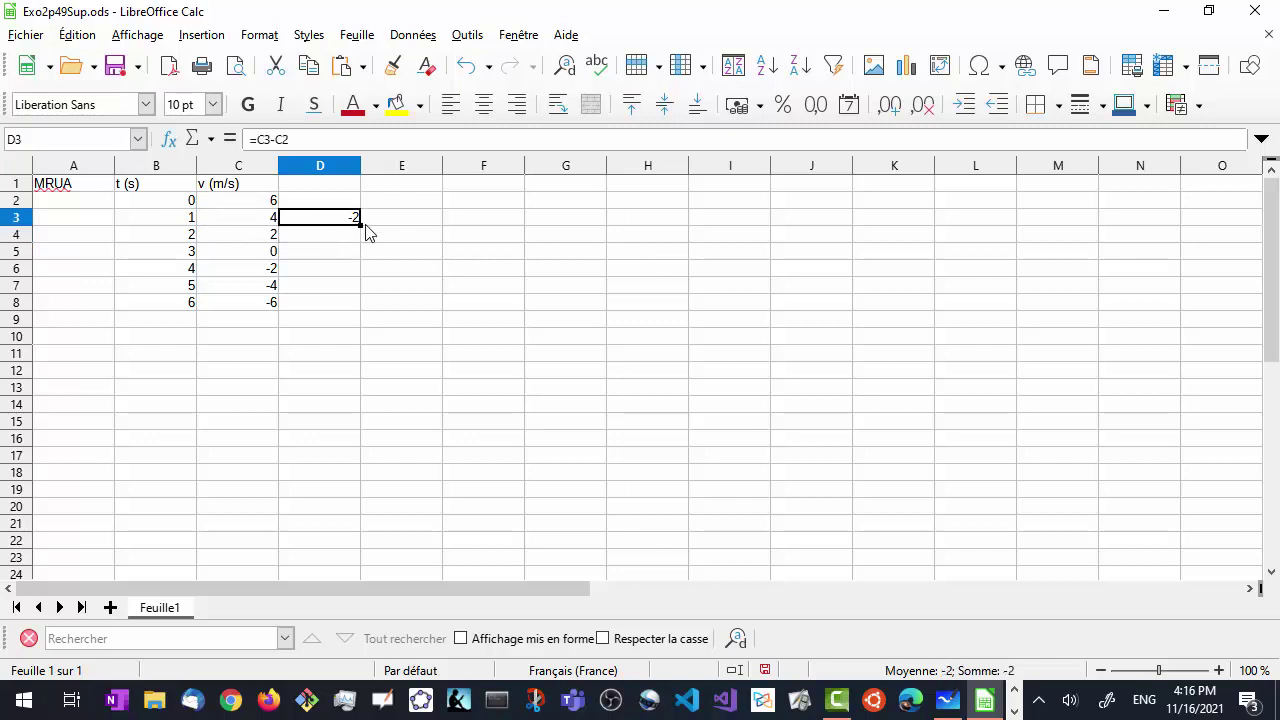
drag(362, 234, 360, 308)
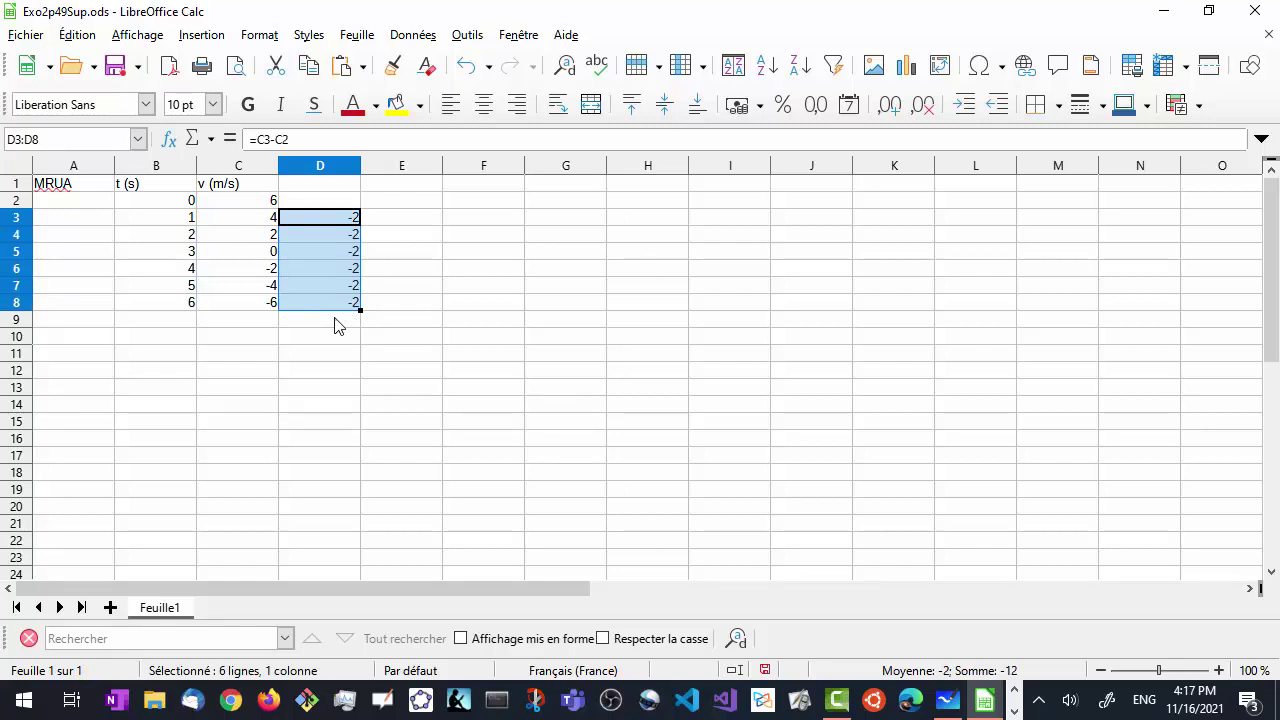
click(315, 255)
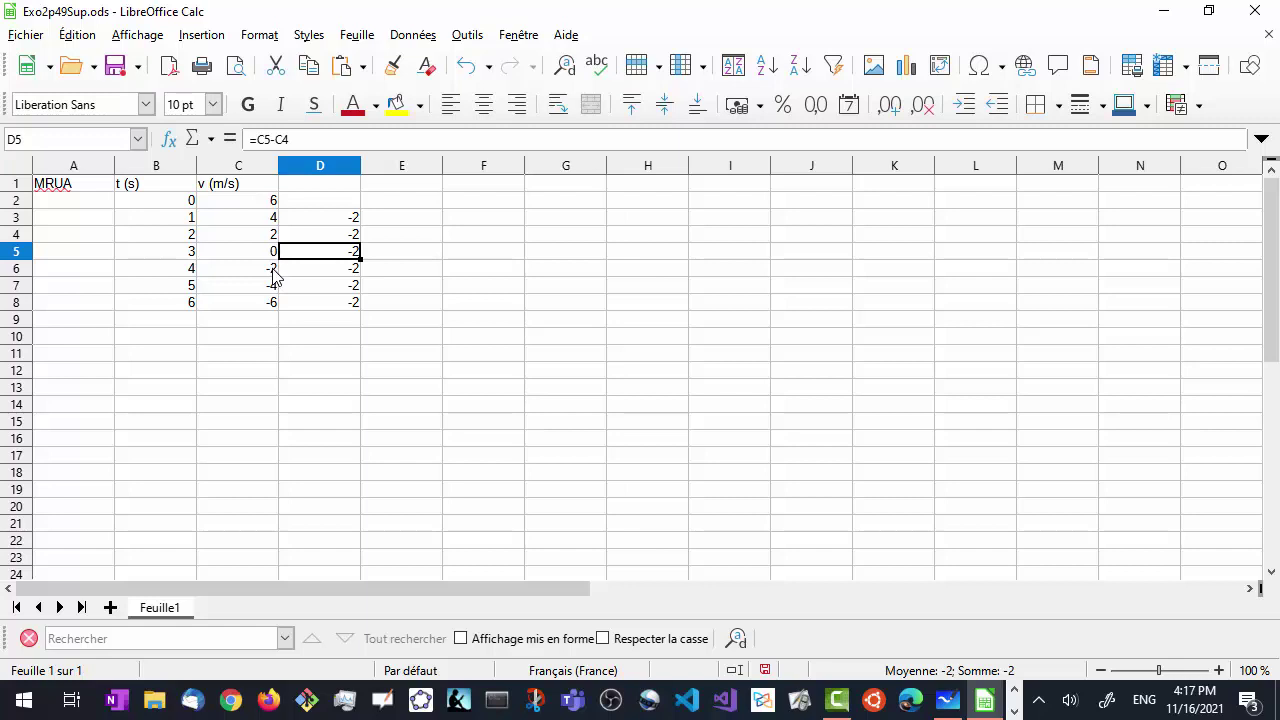
click(326, 302)
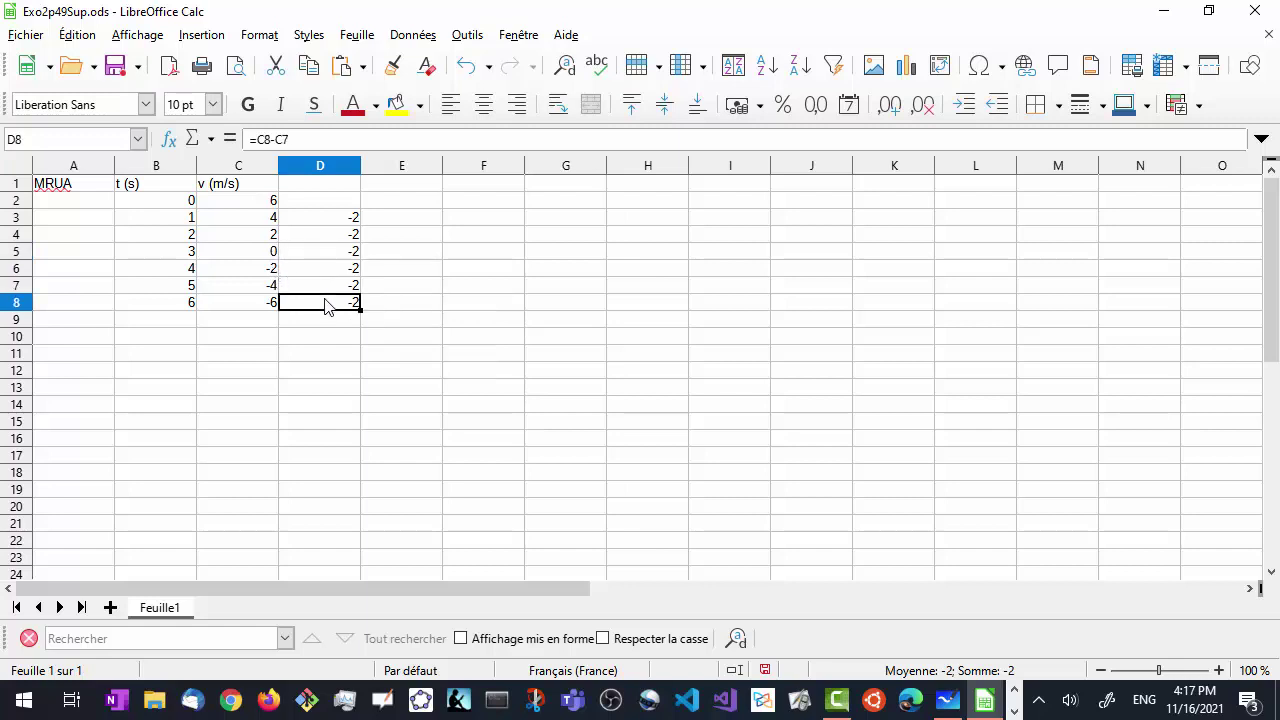
Step: Enter the heading "Delta v" in cell D1
click(325, 193)
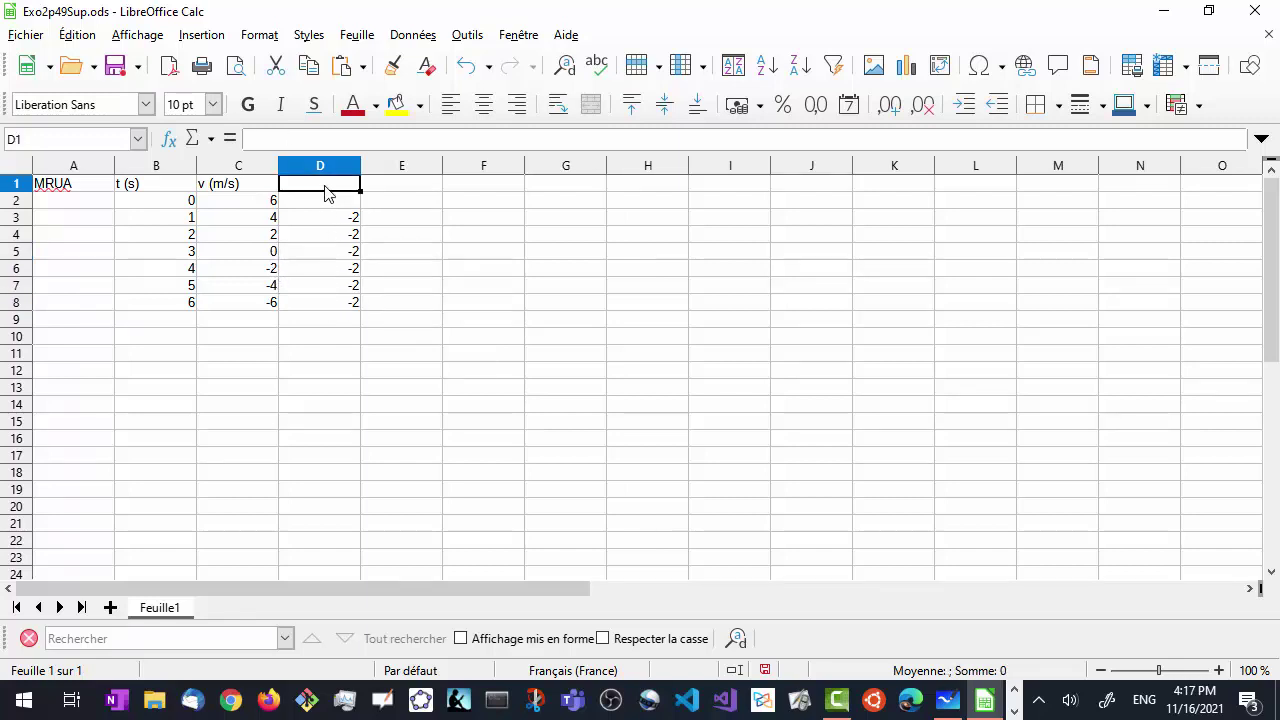
text(Delta v)
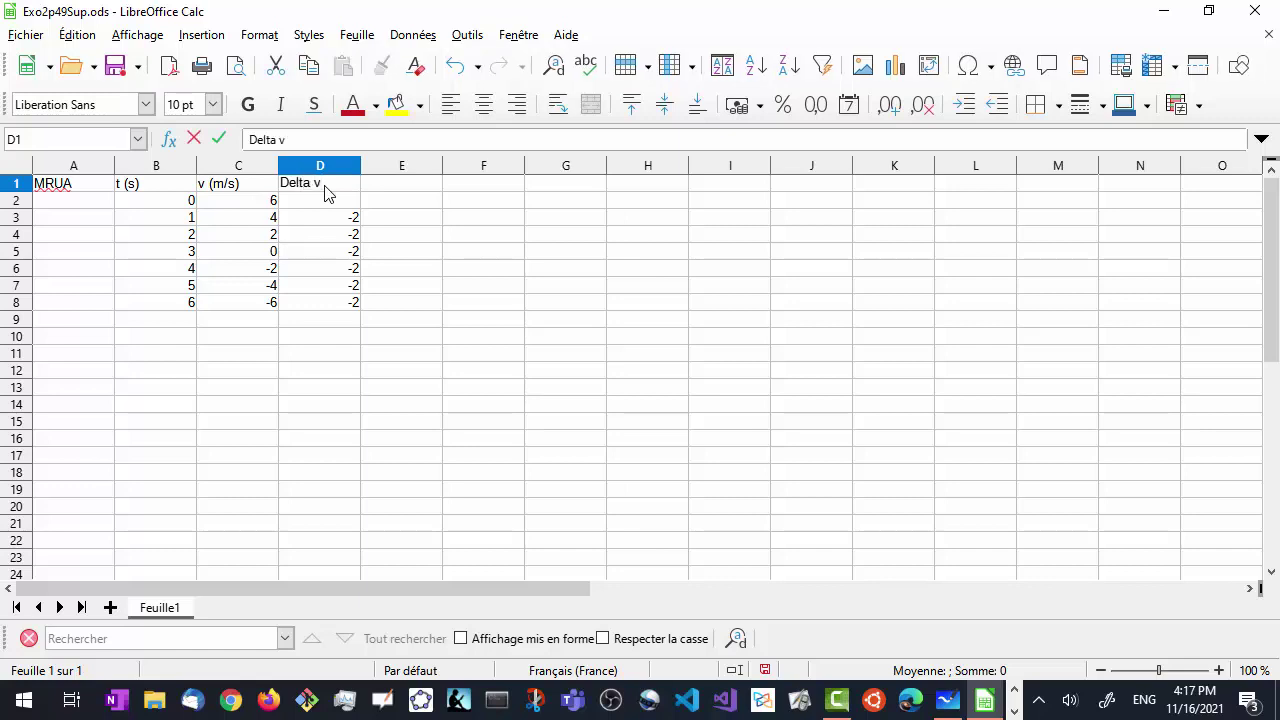
key(Return)
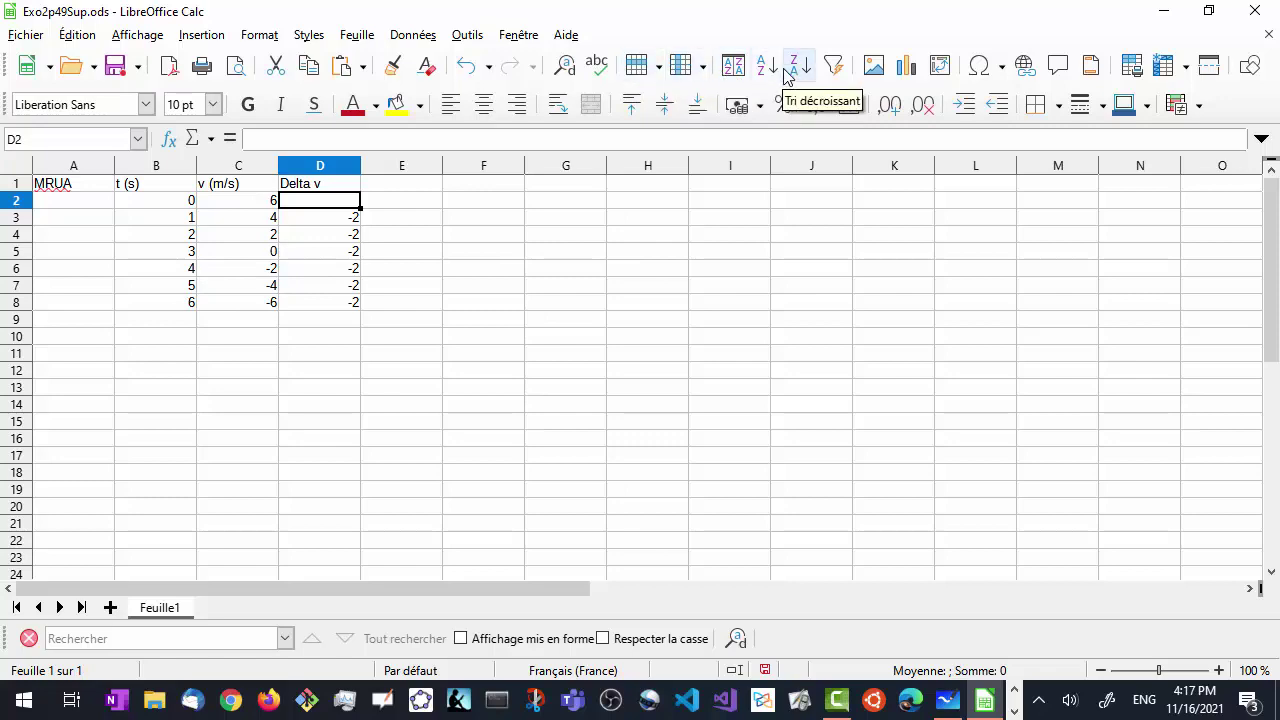
Step: Insert a normal column chart of the table, shrink it and place it below the data from about row 12
click(905, 66)
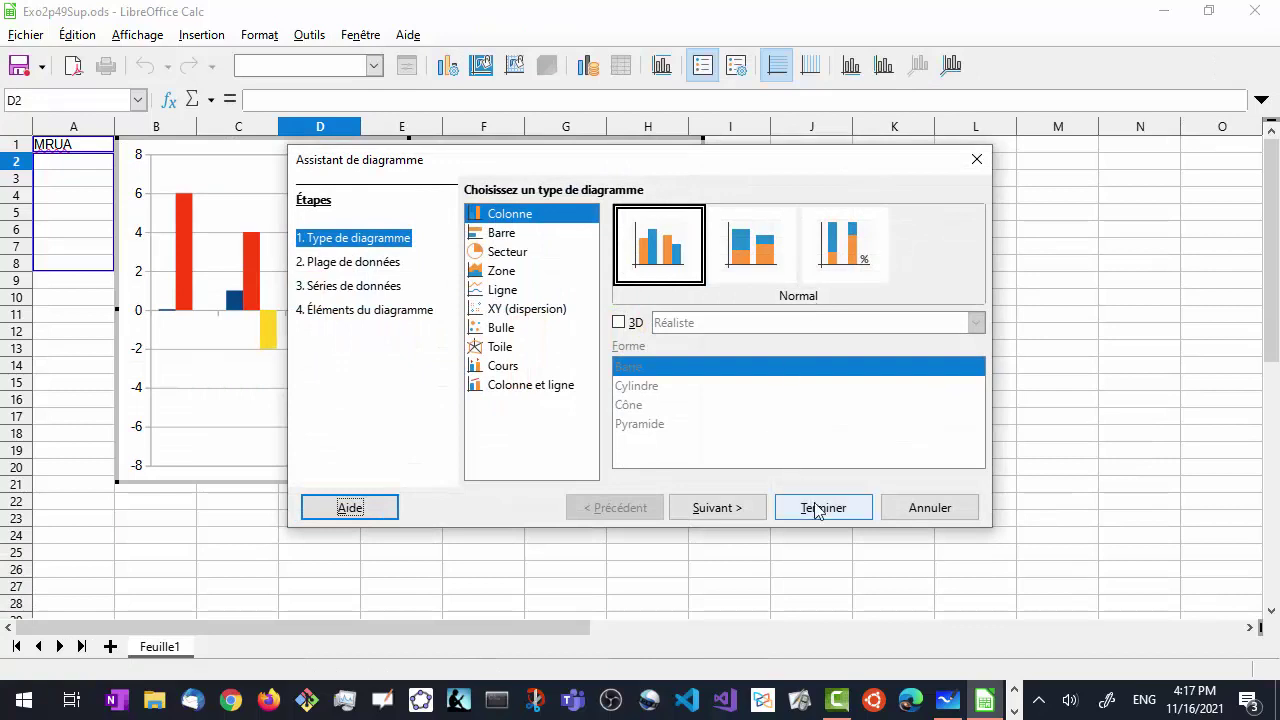
click(818, 508)
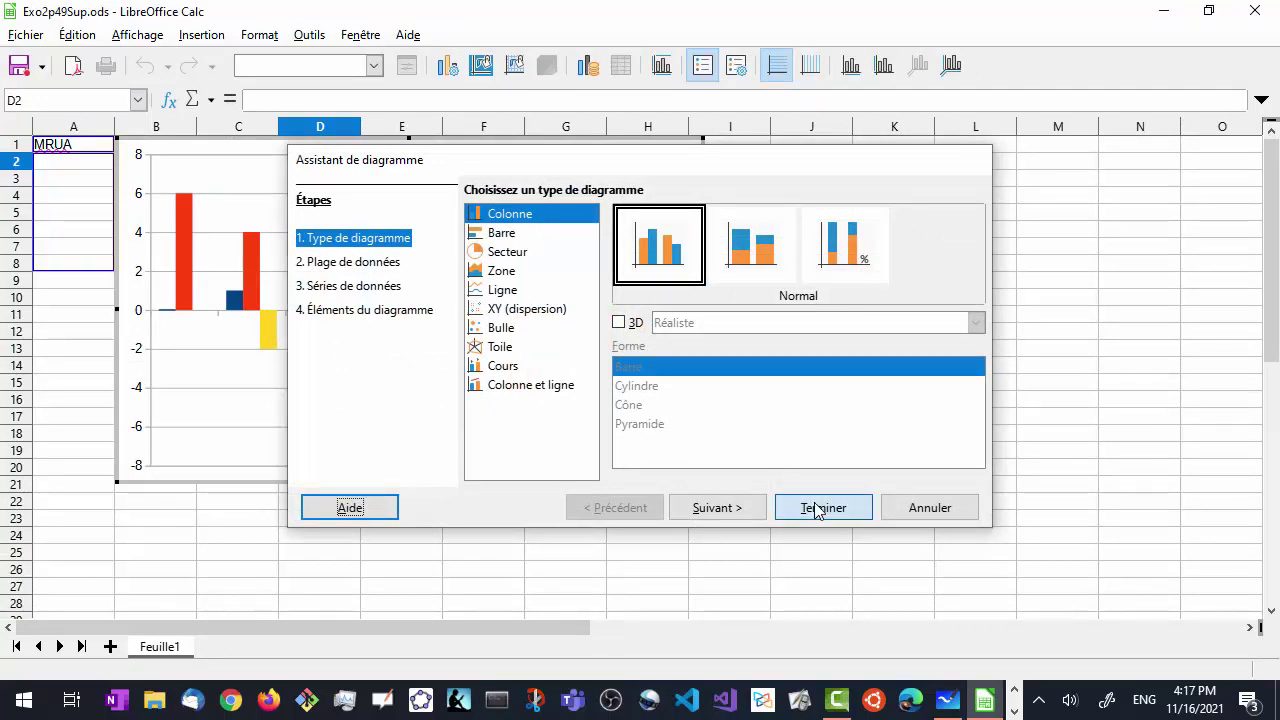
drag(703, 481, 575, 398)
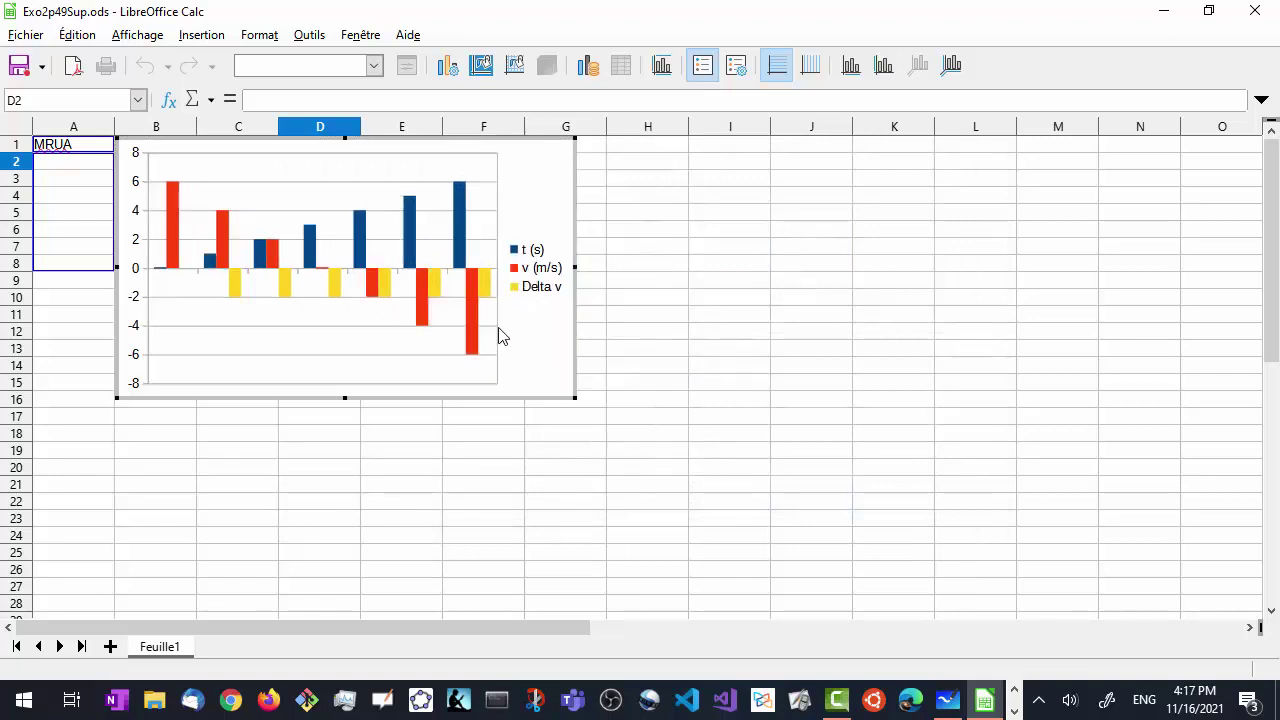
click(377, 166)
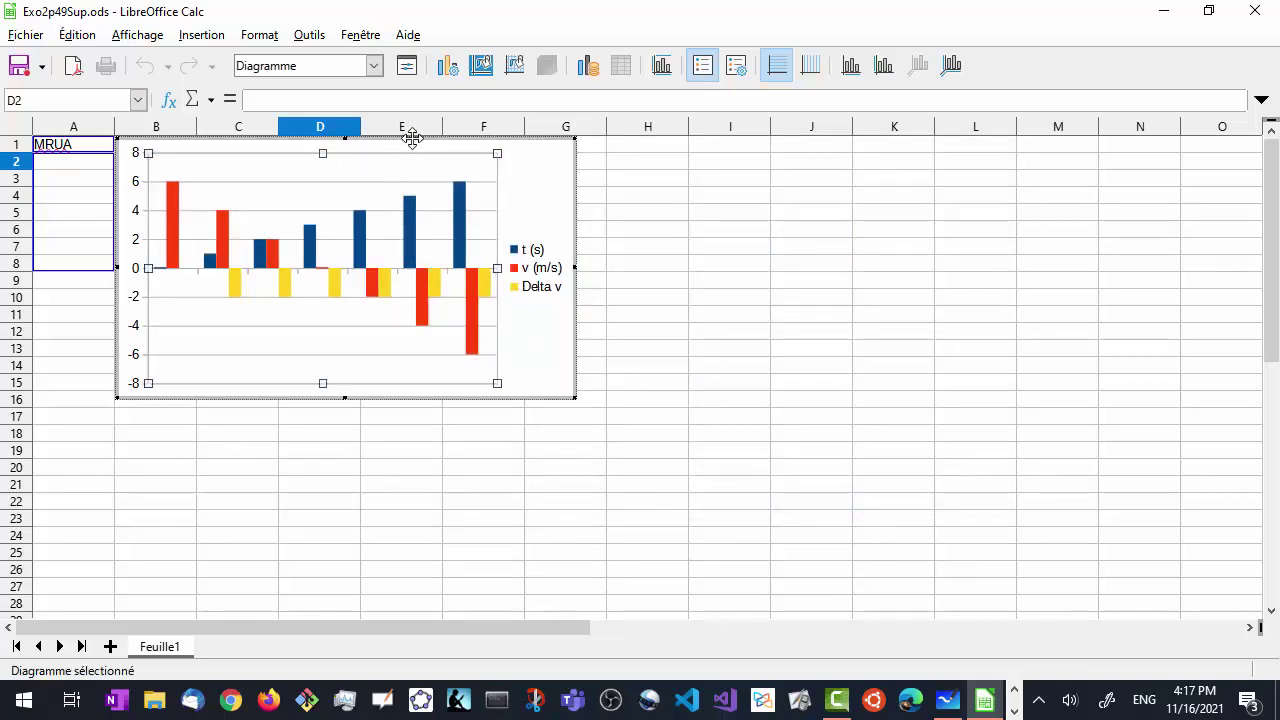
drag(410, 135, 386, 333)
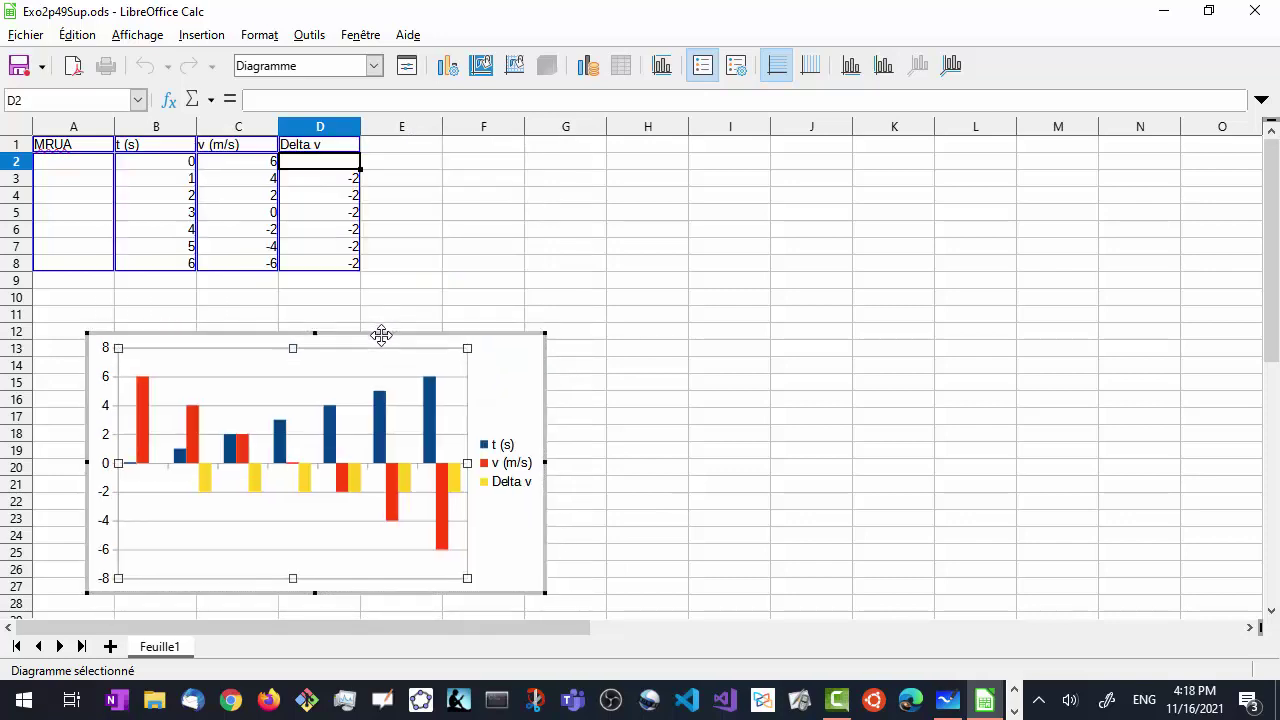
Step: Change the chart type to XY (dispersion) with points only
right_click(288, 390)
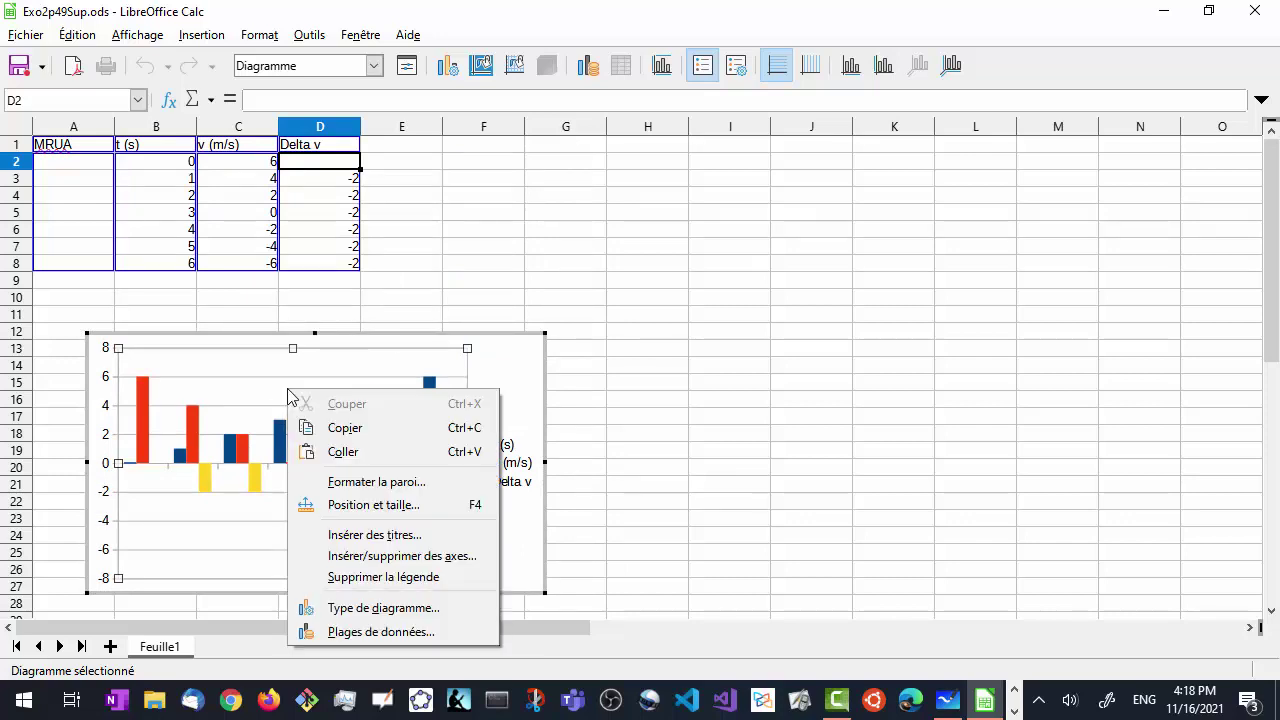
click(411, 607)
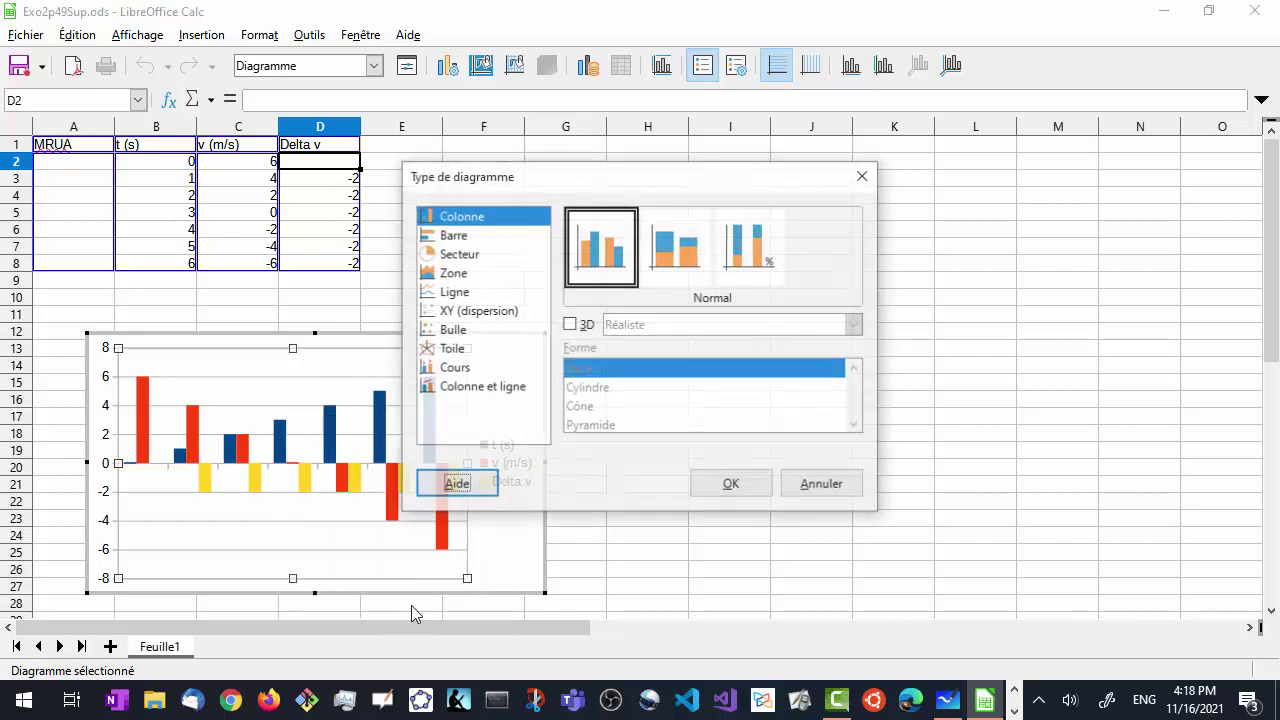
click(446, 312)
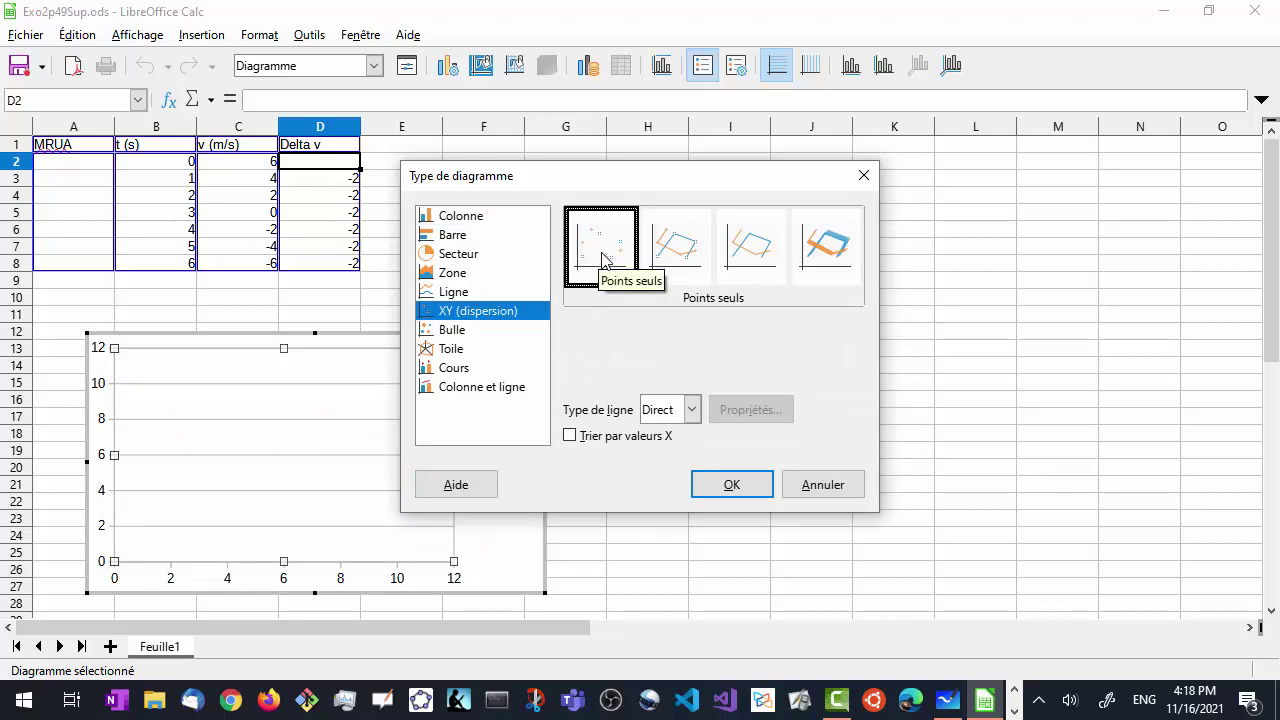
click(733, 488)
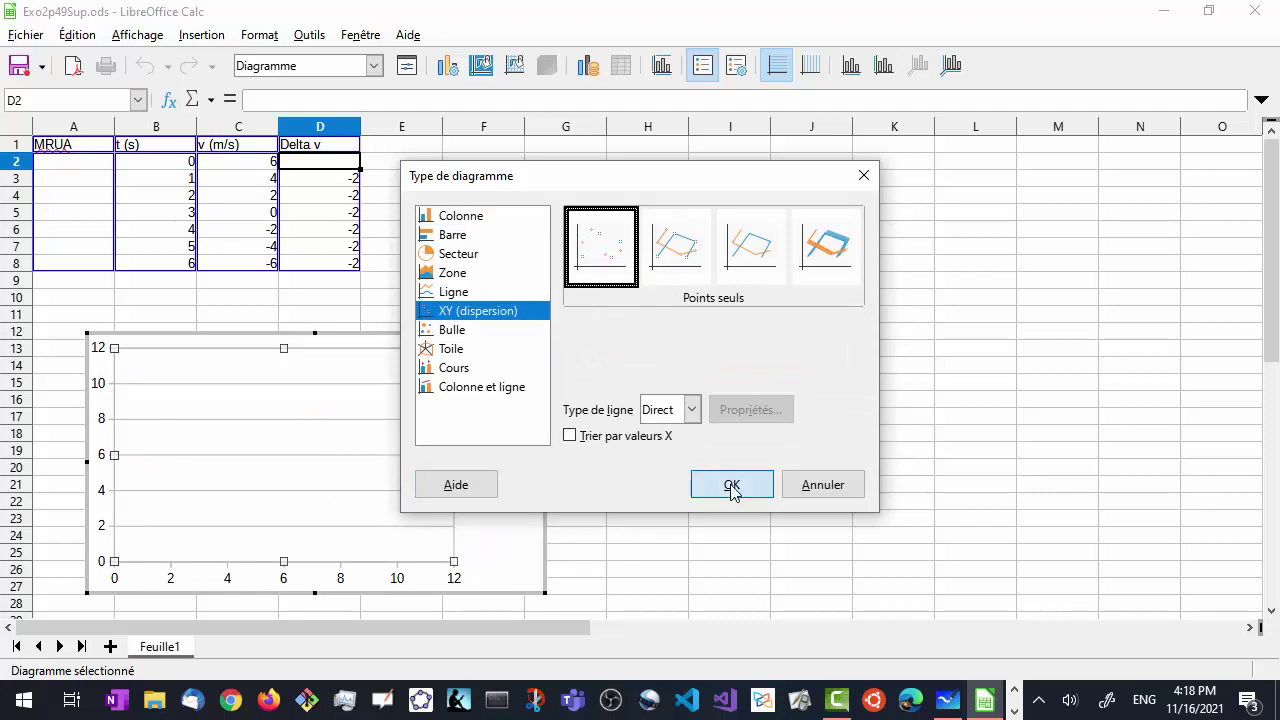
Step: Remove the Delta v, v (m/s) and t (s) series from the chart's data and add a new empty series
right_click(294, 437)
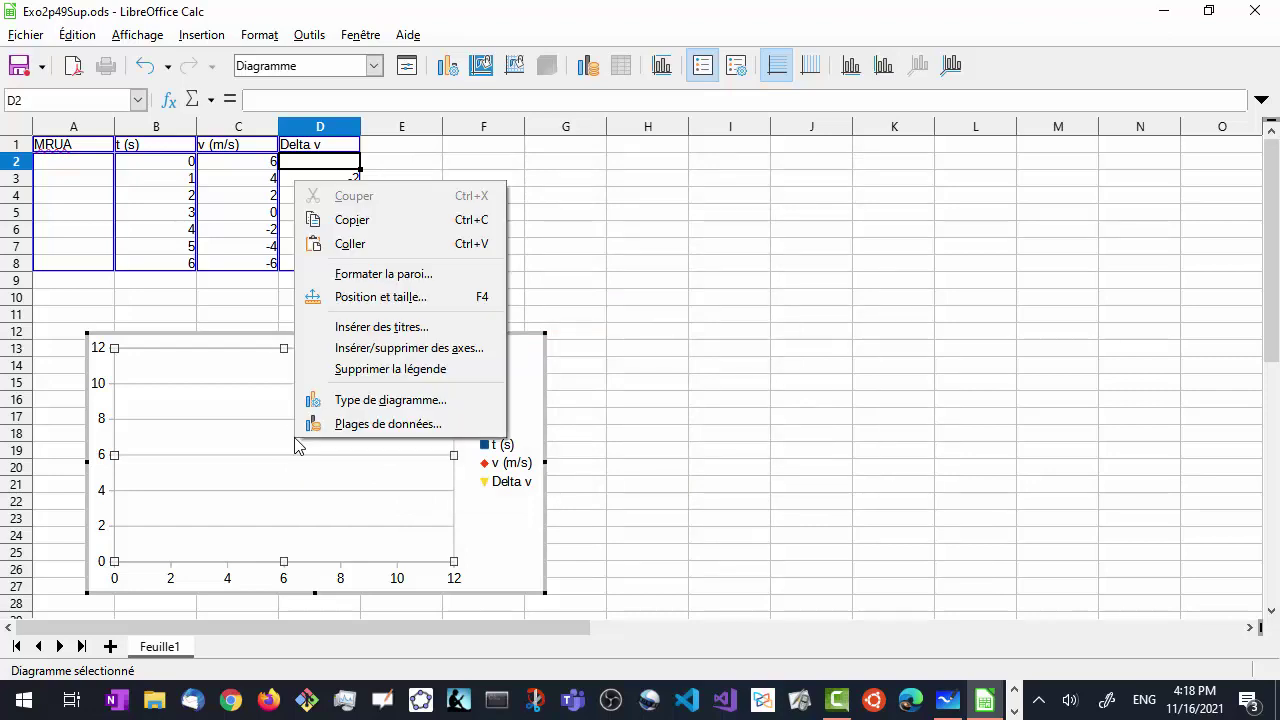
click(396, 424)
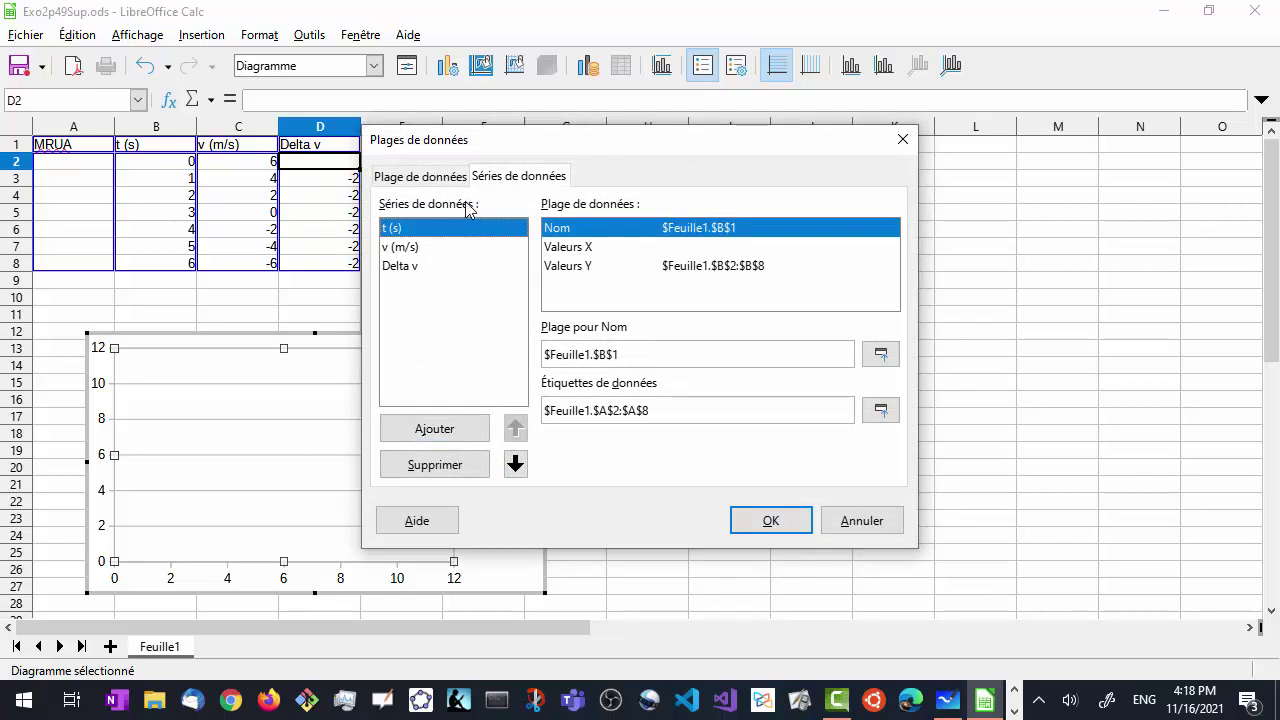
click(410, 266)
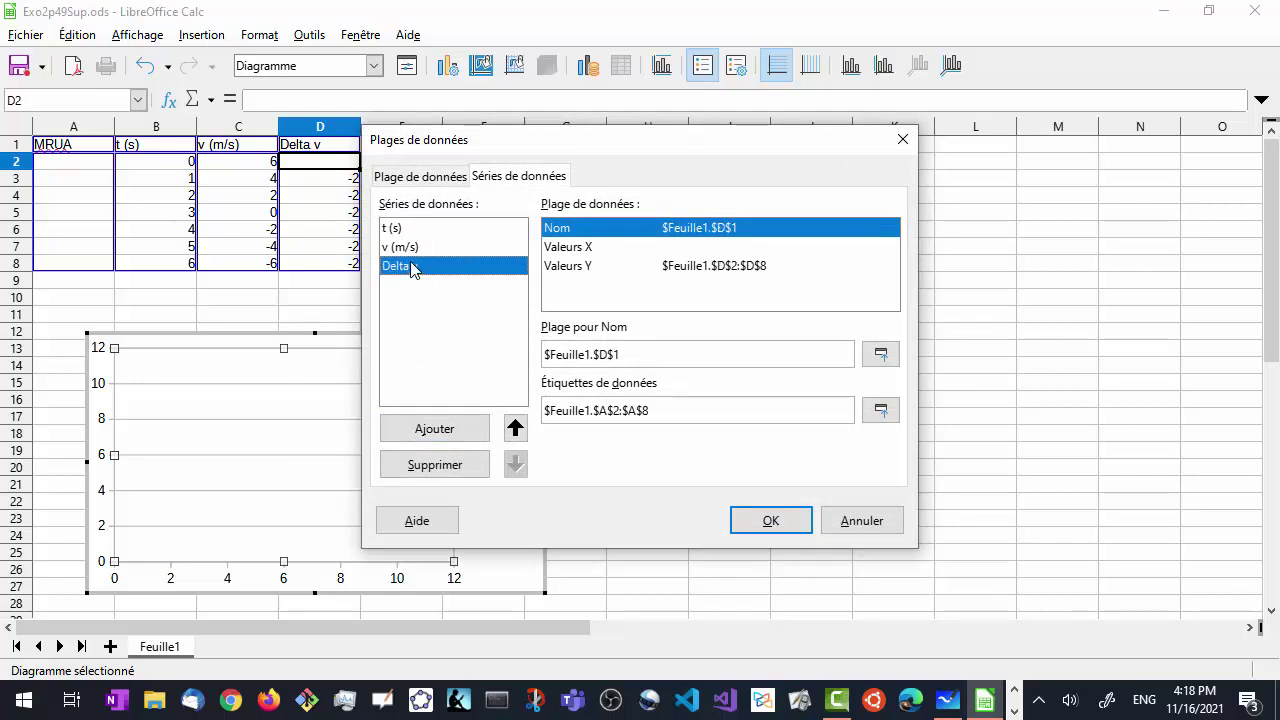
click(434, 465)
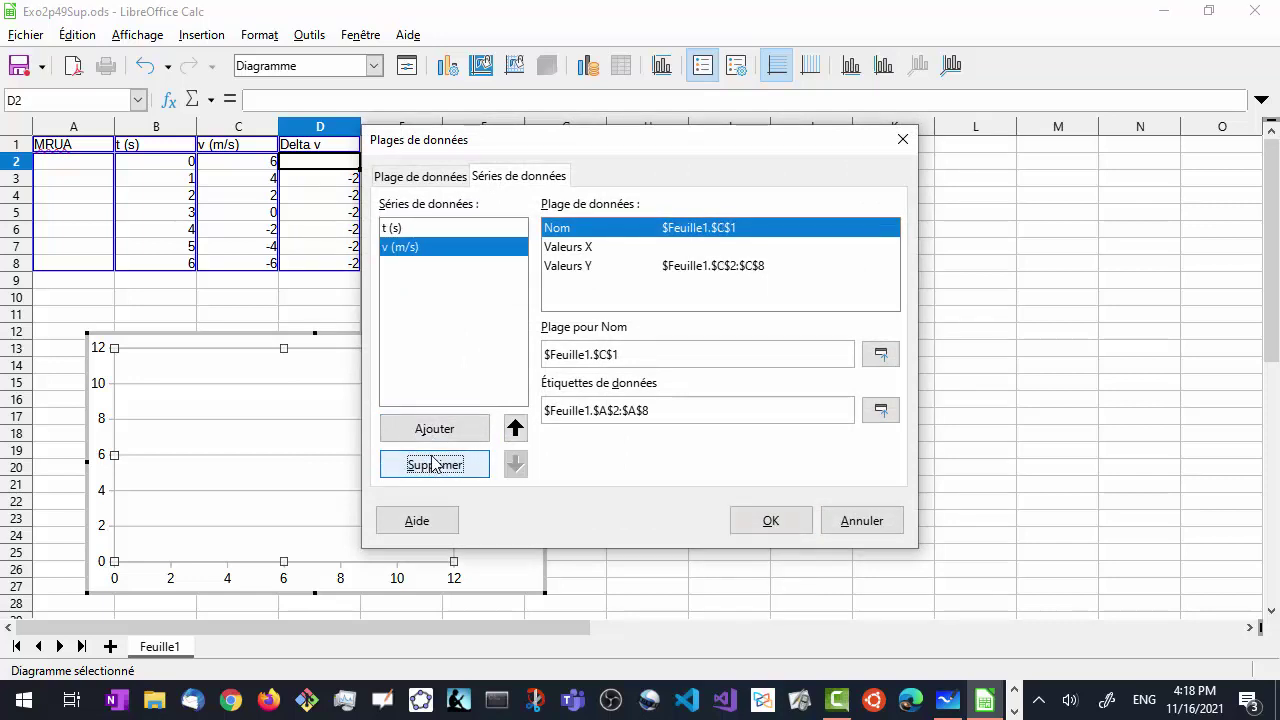
click(434, 465)
click(434, 465)
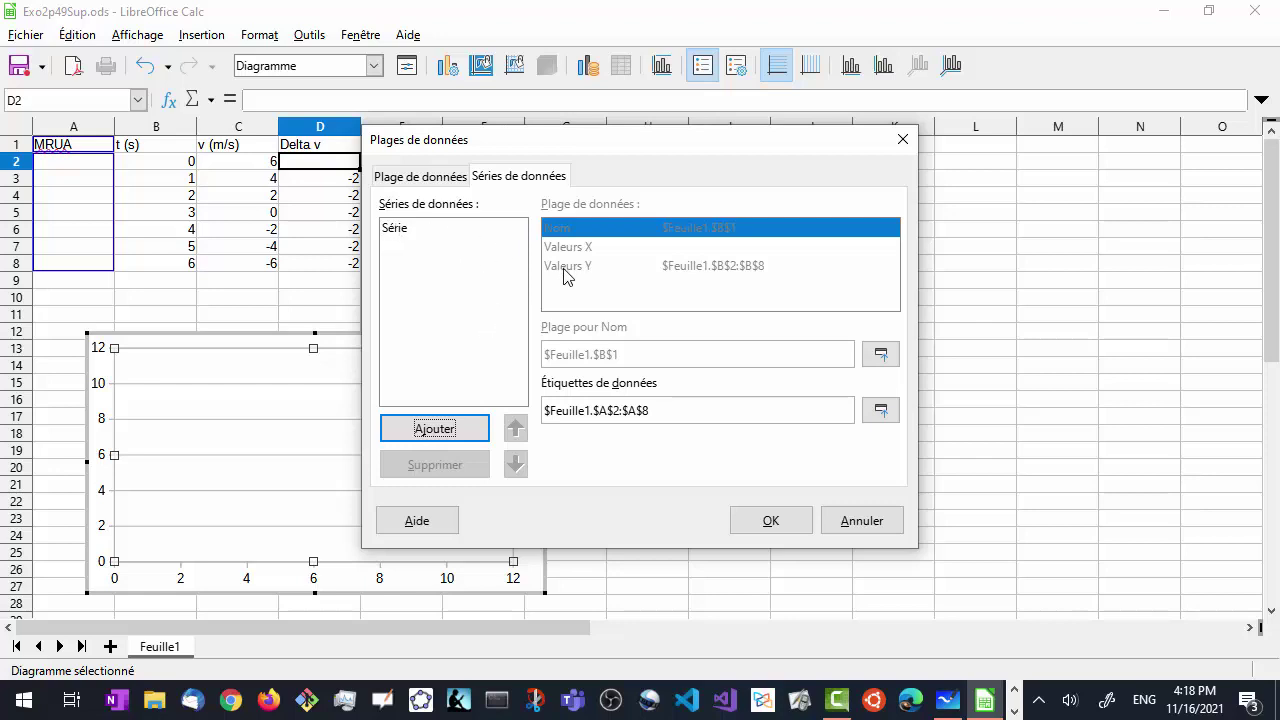
Step: Set the new series' name range to cell C1, $Feuille1.$C$1
click(410, 229)
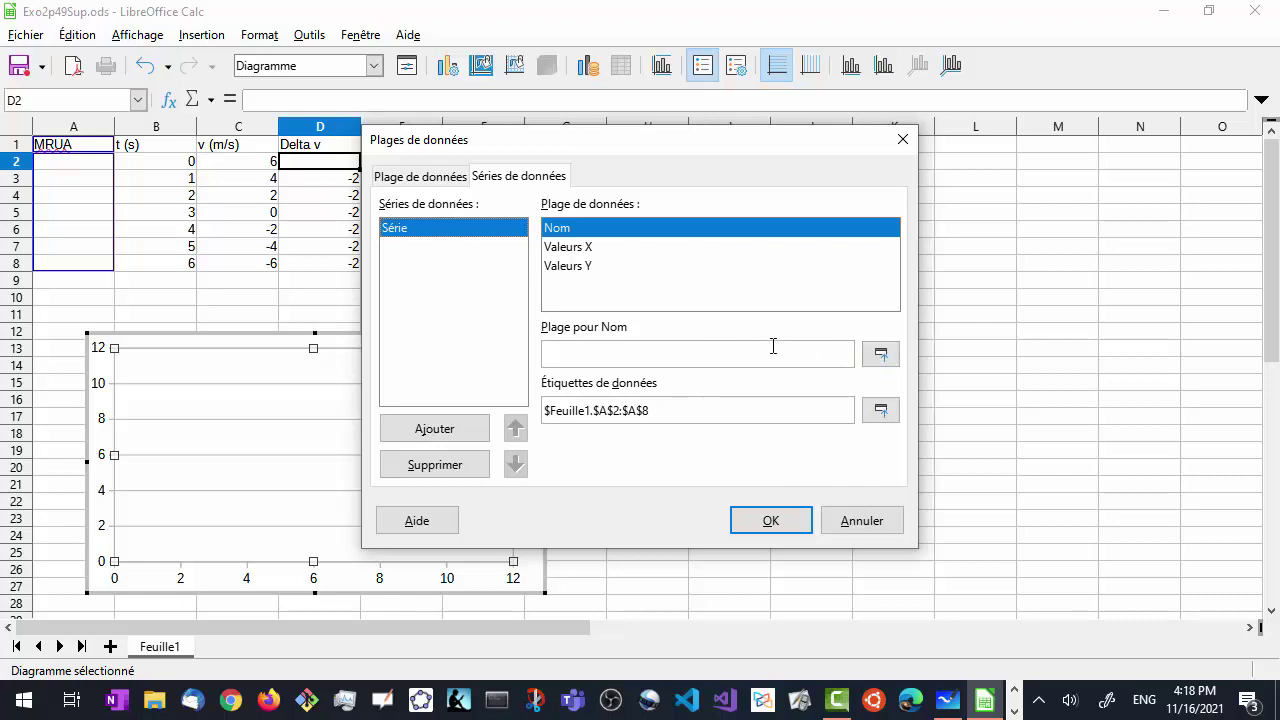
click(885, 354)
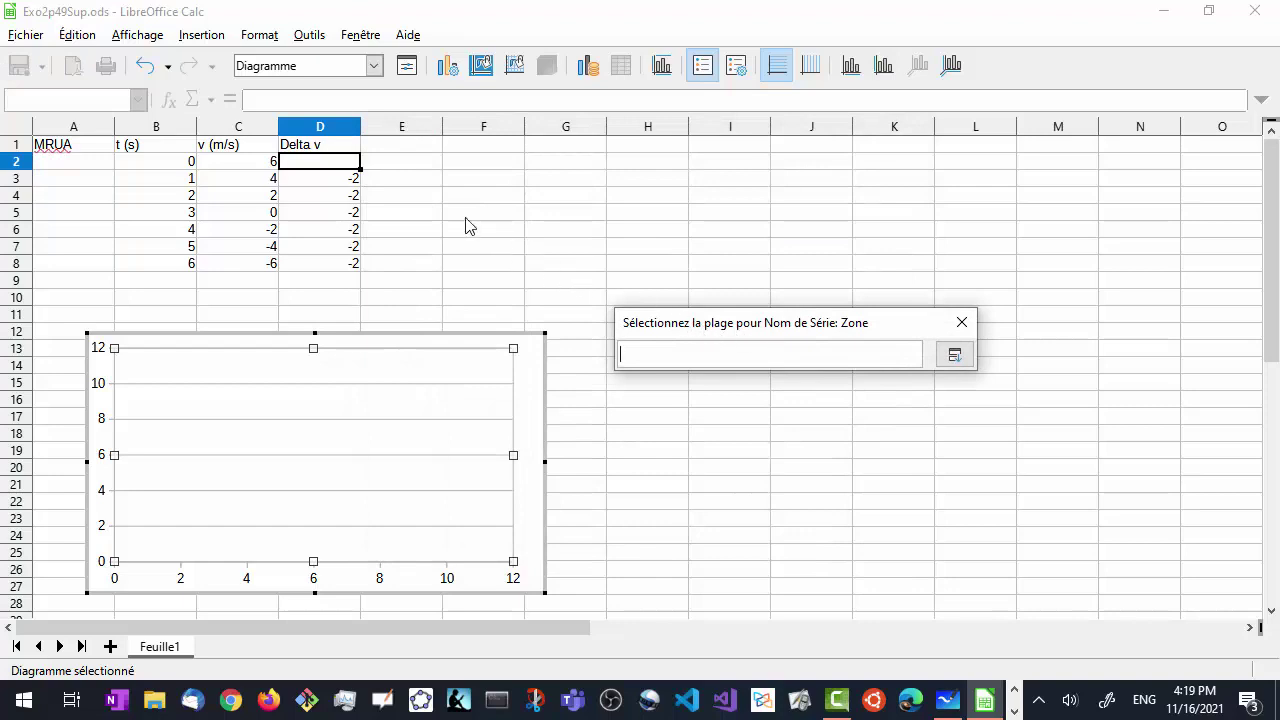
click(226, 146)
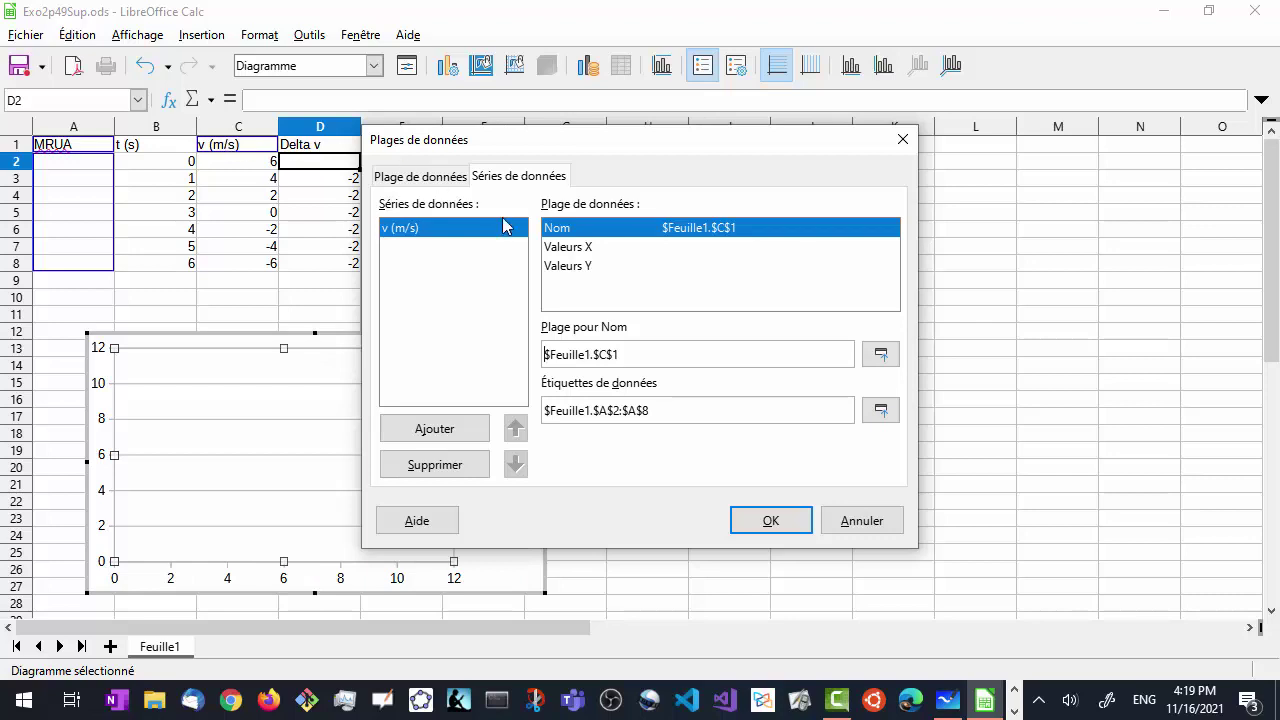
Step: Set the v (m/s) series' X values to the time data in B2:B8, $Feuille1.$B$2:$B$8
drag(690, 143, 924, 167)
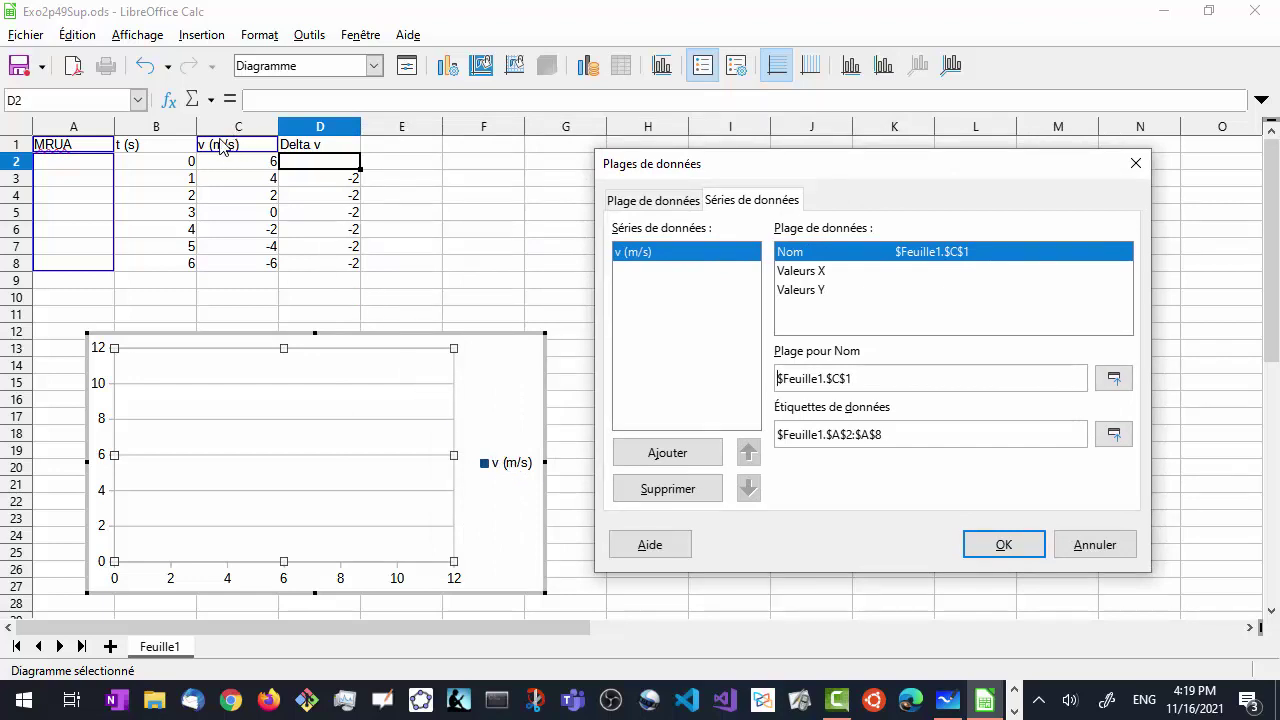
click(823, 273)
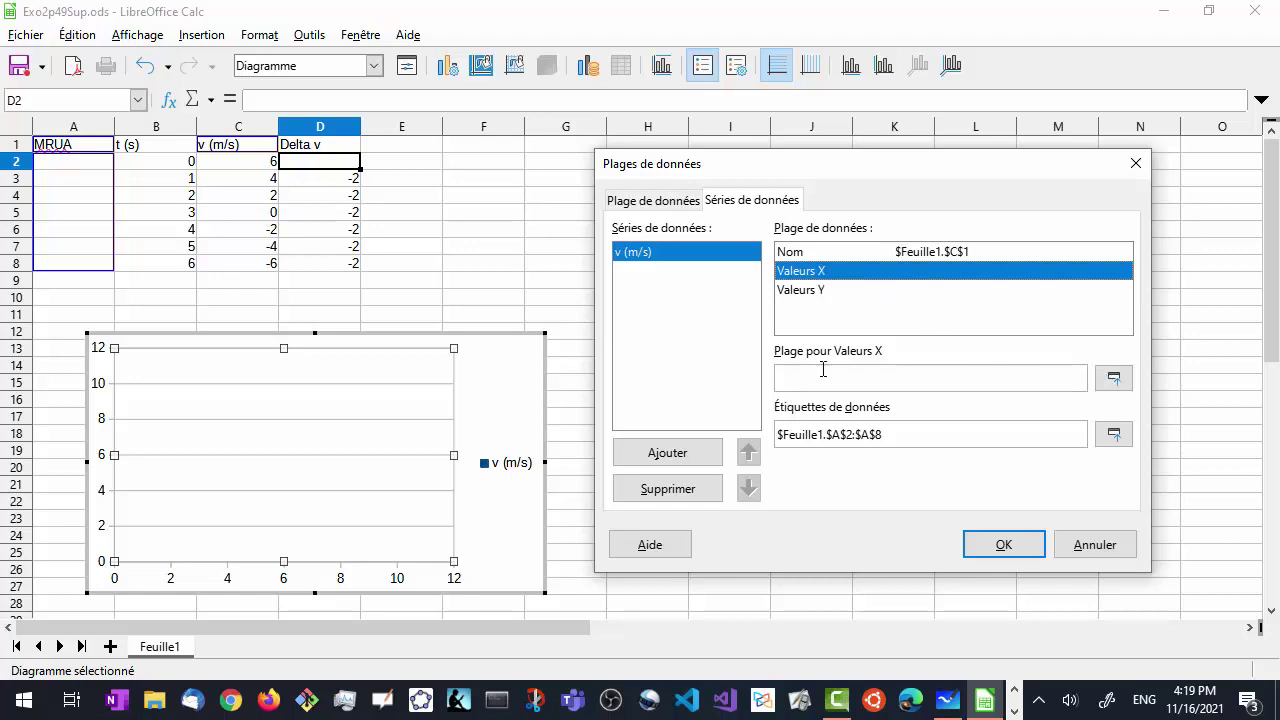
click(1114, 379)
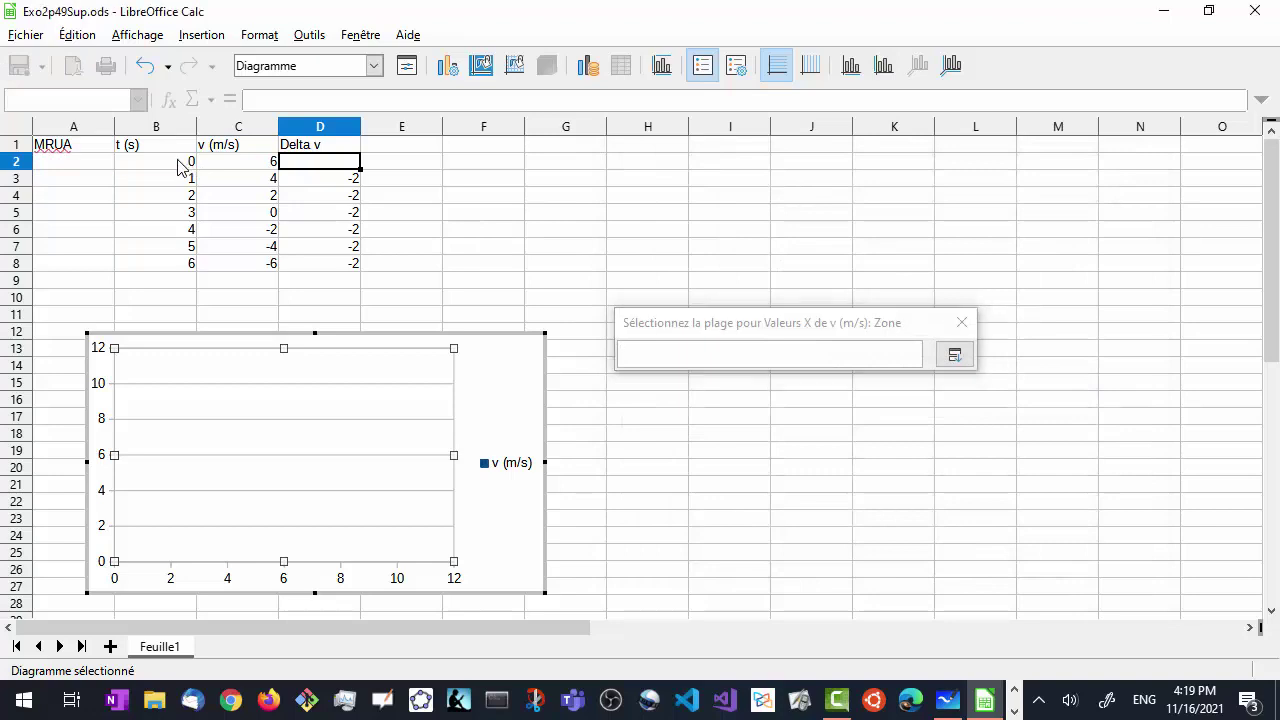
drag(180, 166, 172, 266)
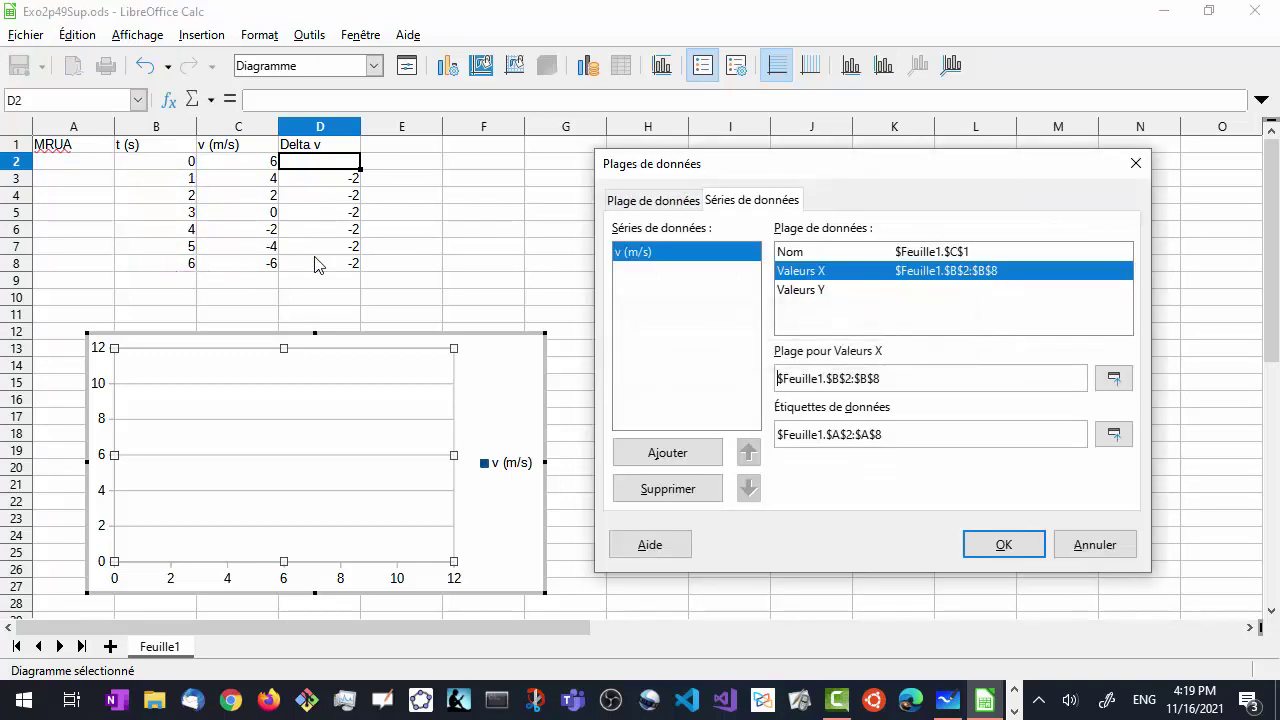
Step: Set the series' Y values to the speeds in C2:C8, $Feuille1.$C$2:$C$8, and accept the data ranges
click(822, 290)
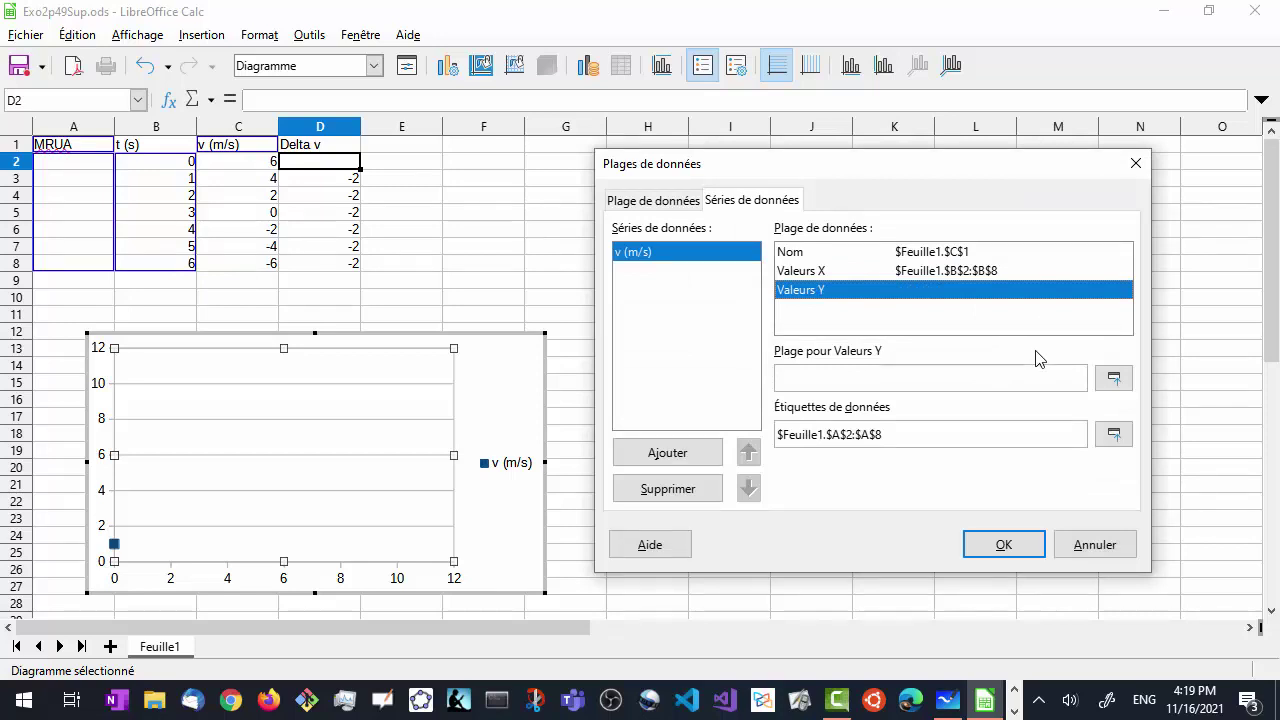
click(1113, 378)
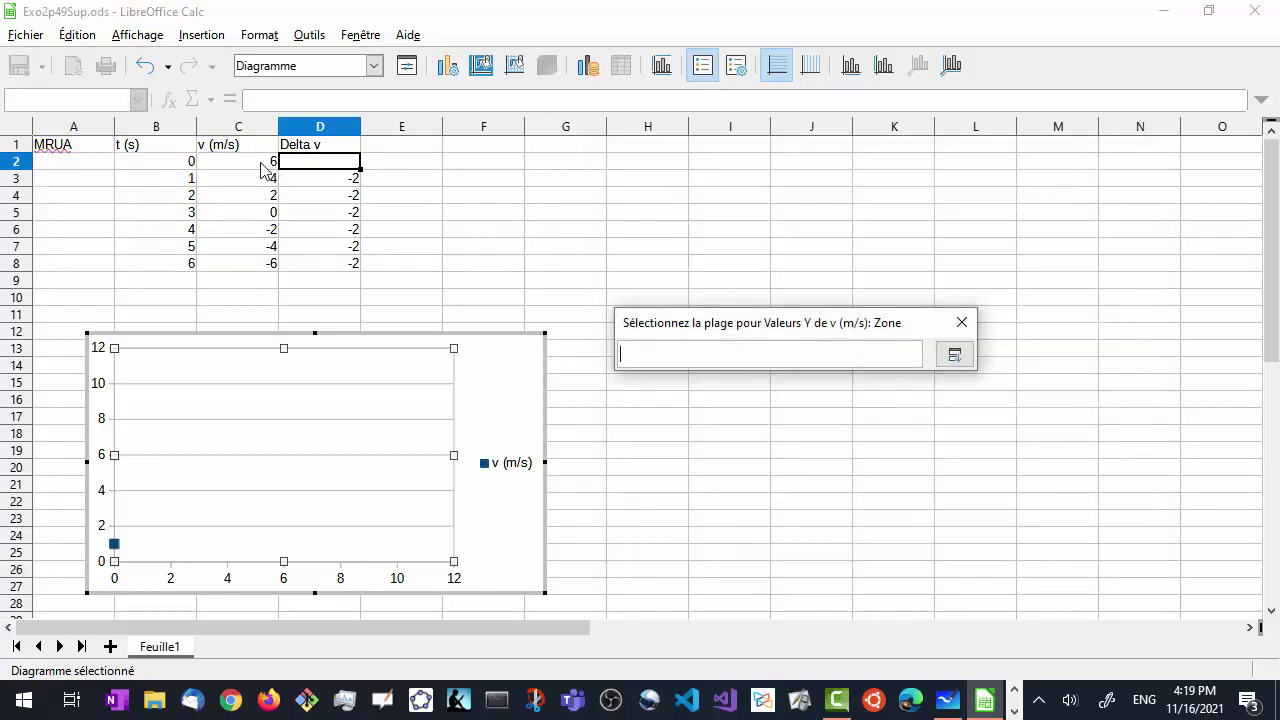
drag(250, 168, 252, 264)
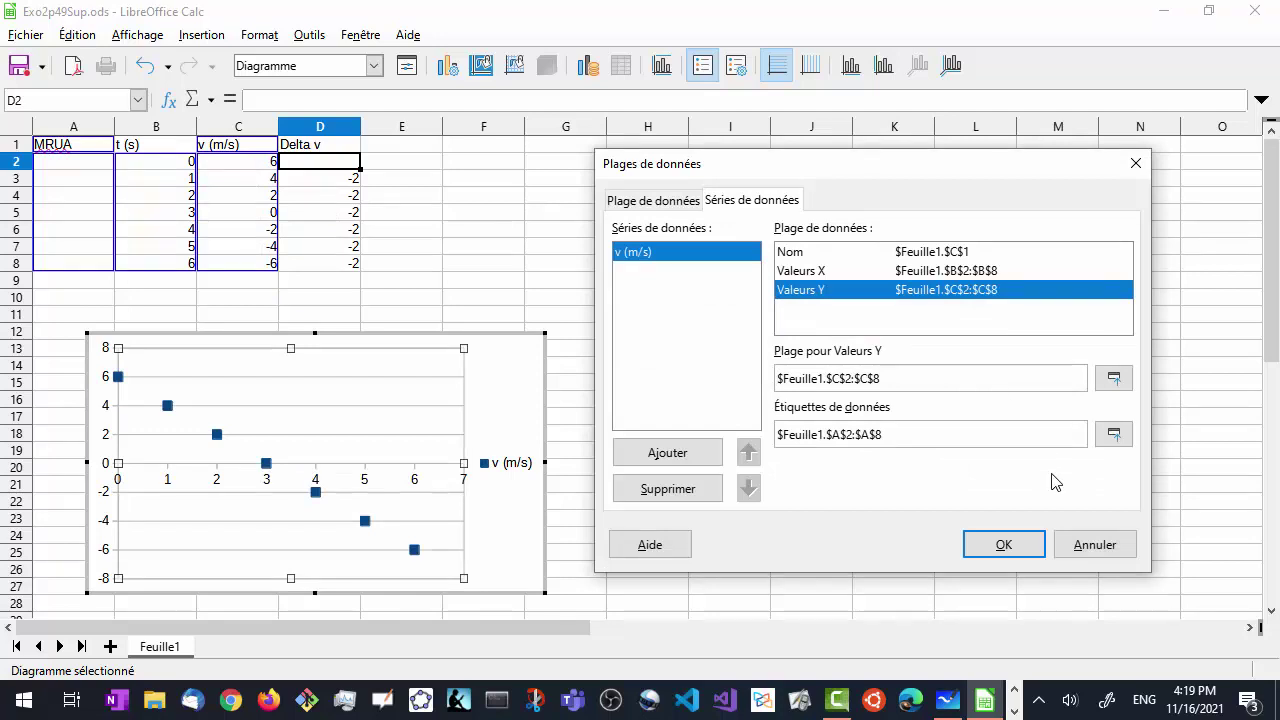
click(1004, 545)
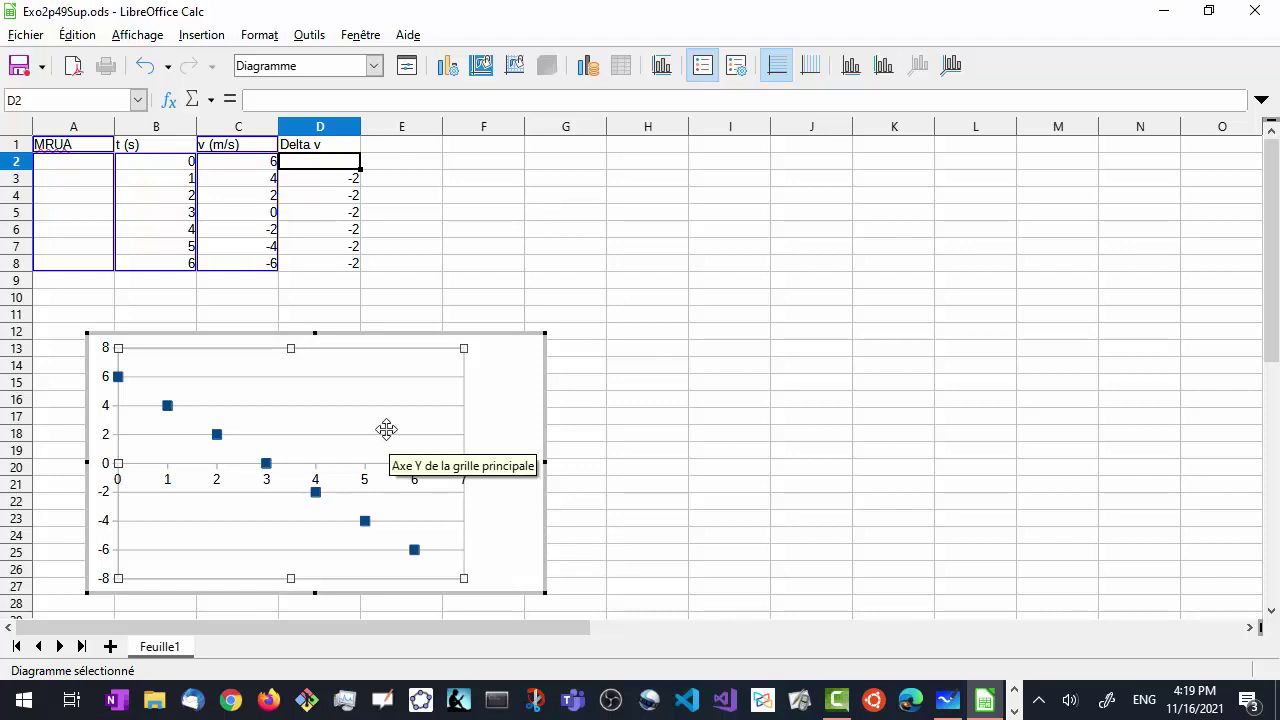
Step: Add the X axis main grid and title the chart "Vitesse en fonction du temps", with "Temps" for the X axis and "Vitesse" for the Y axis
right_click(240, 472)
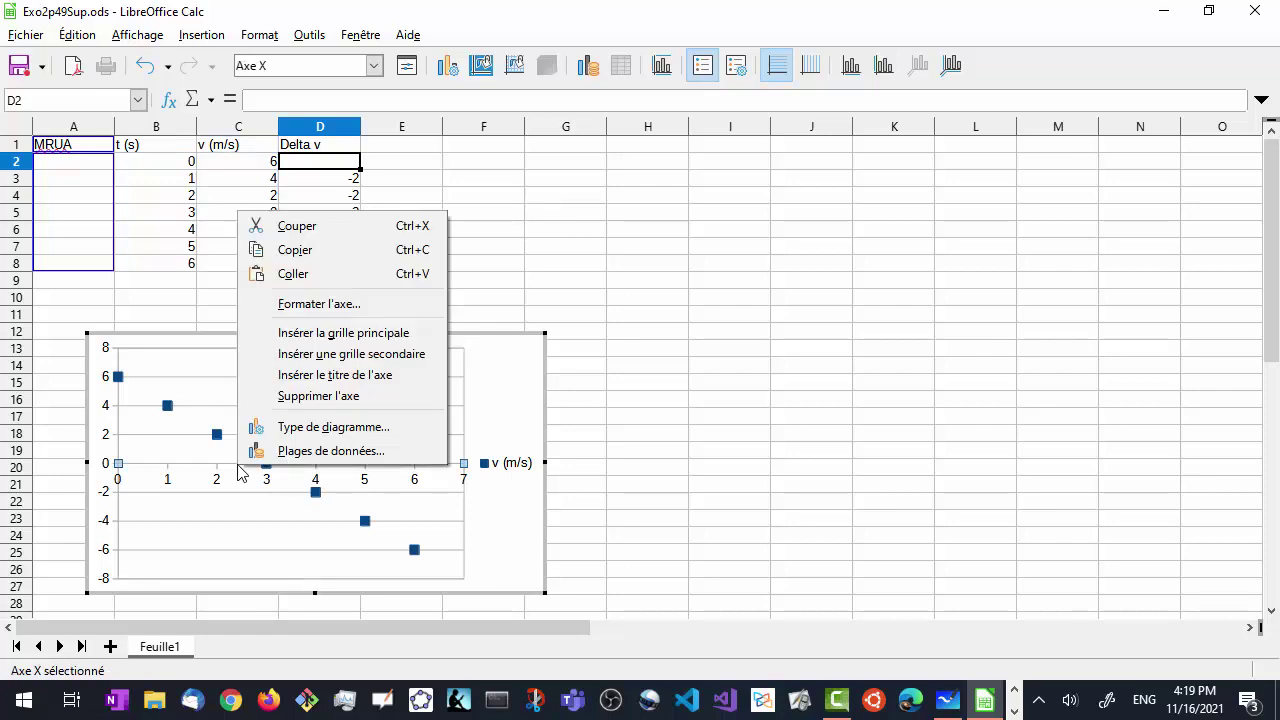
click(364, 341)
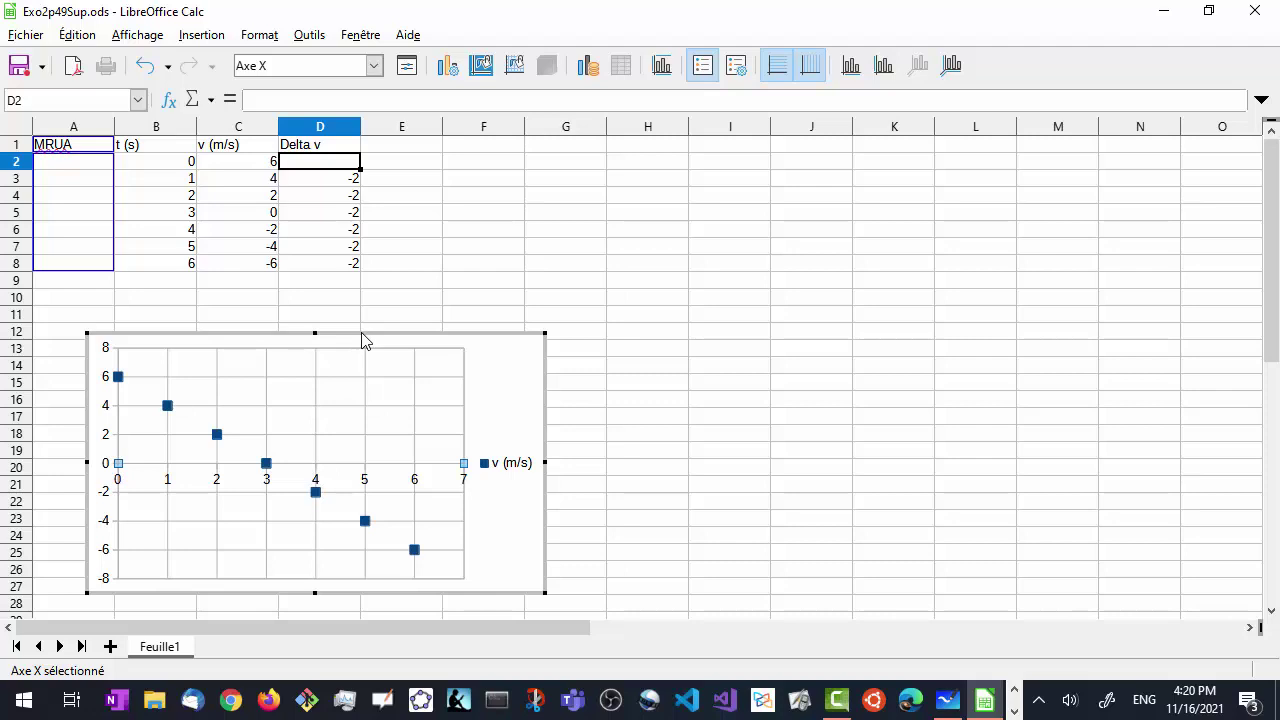
right_click(270, 393)
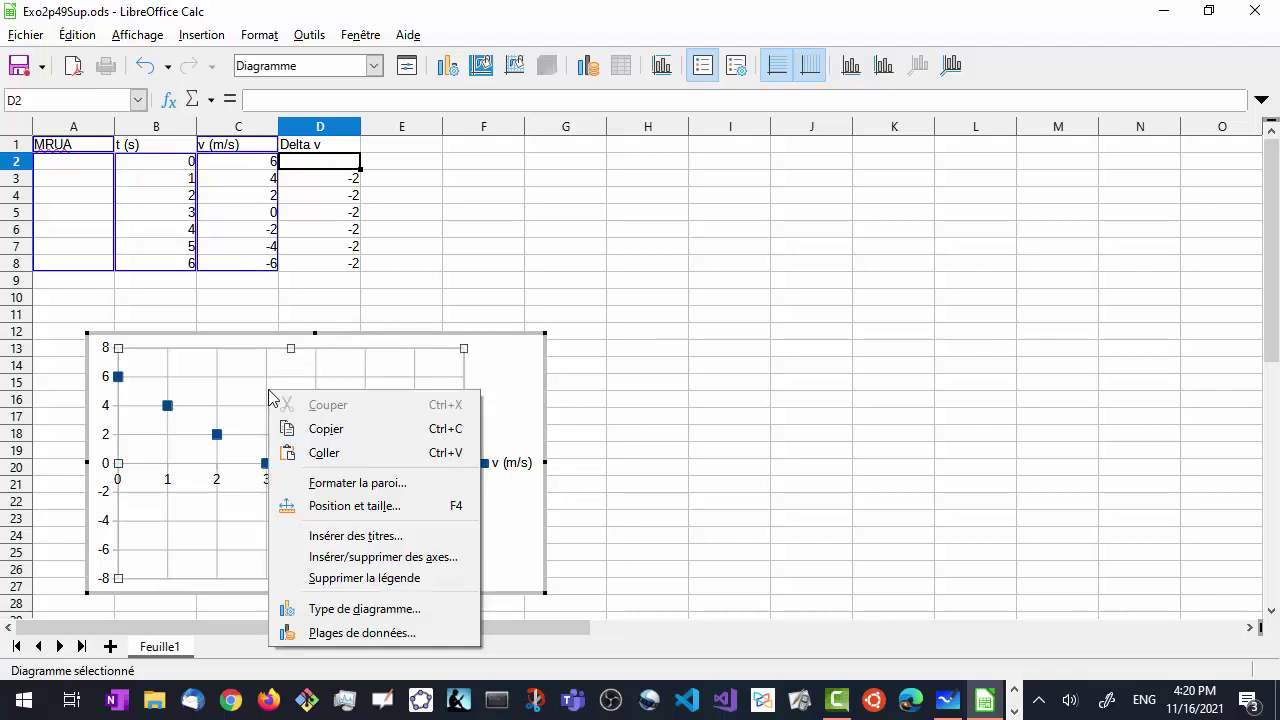
click(376, 538)
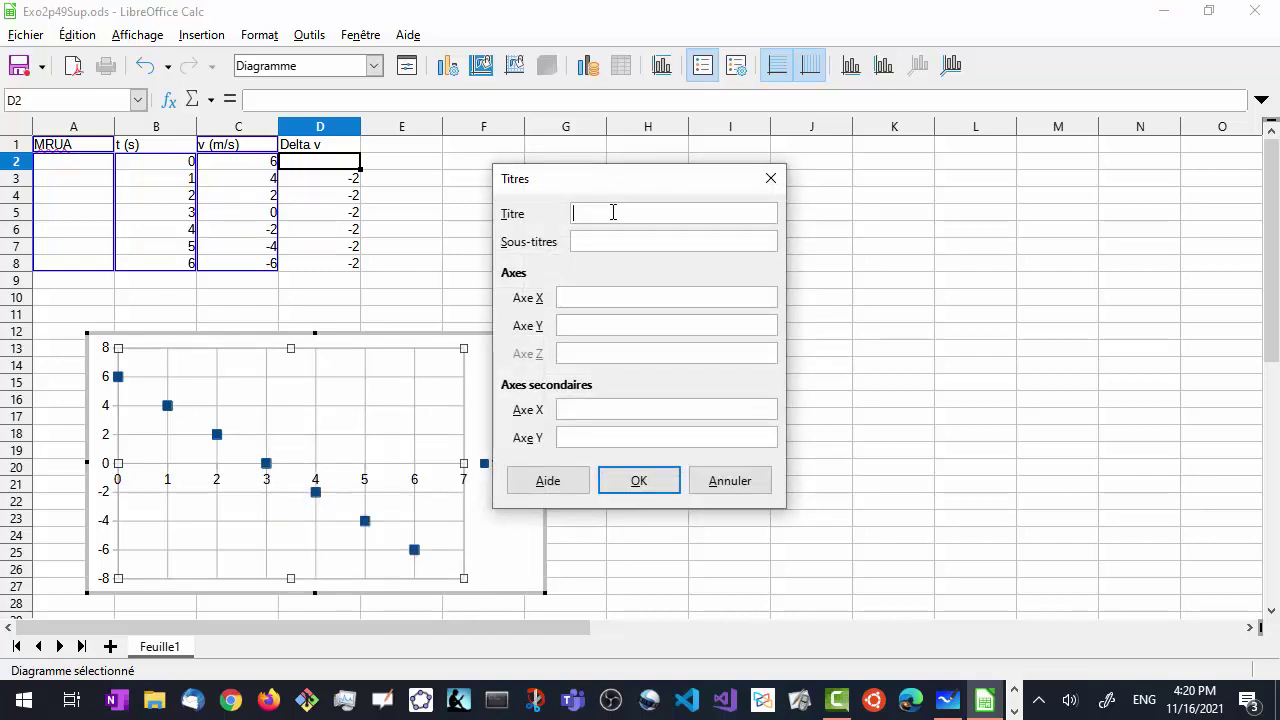
text(Vitesse en fonction du )
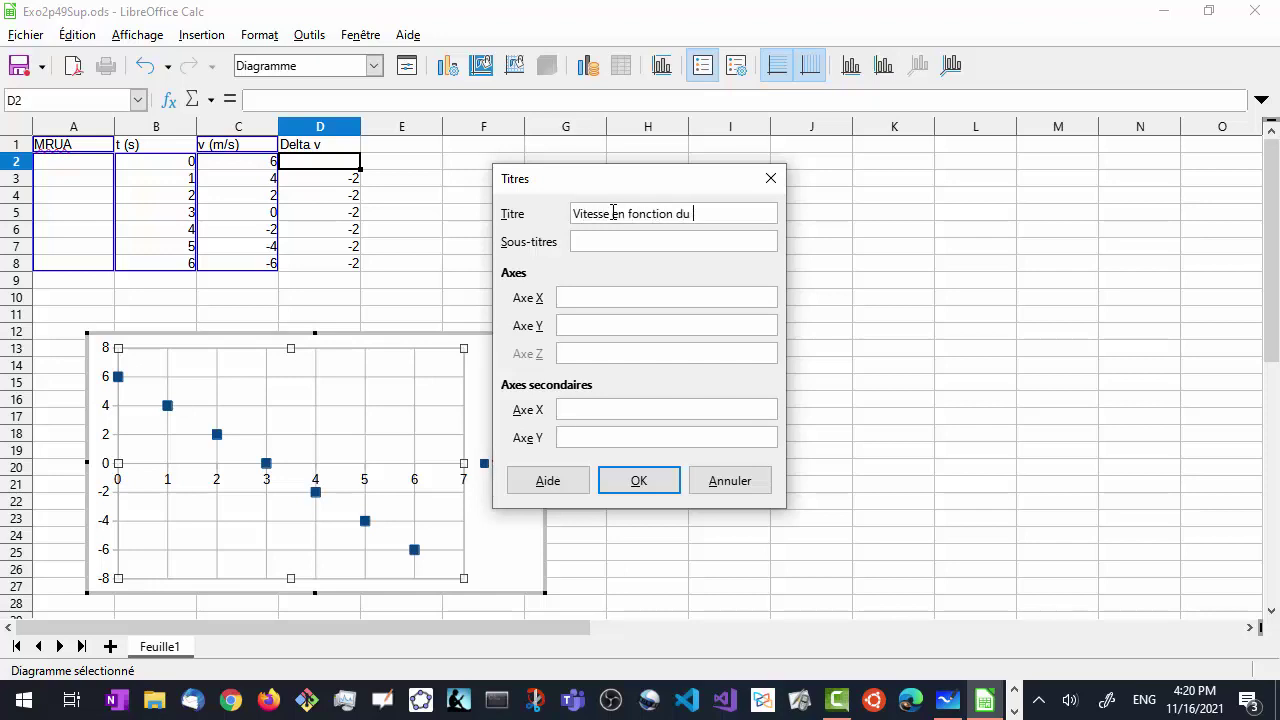
text(temps)
text(Temps)
click(579, 326)
text(Vitesse)
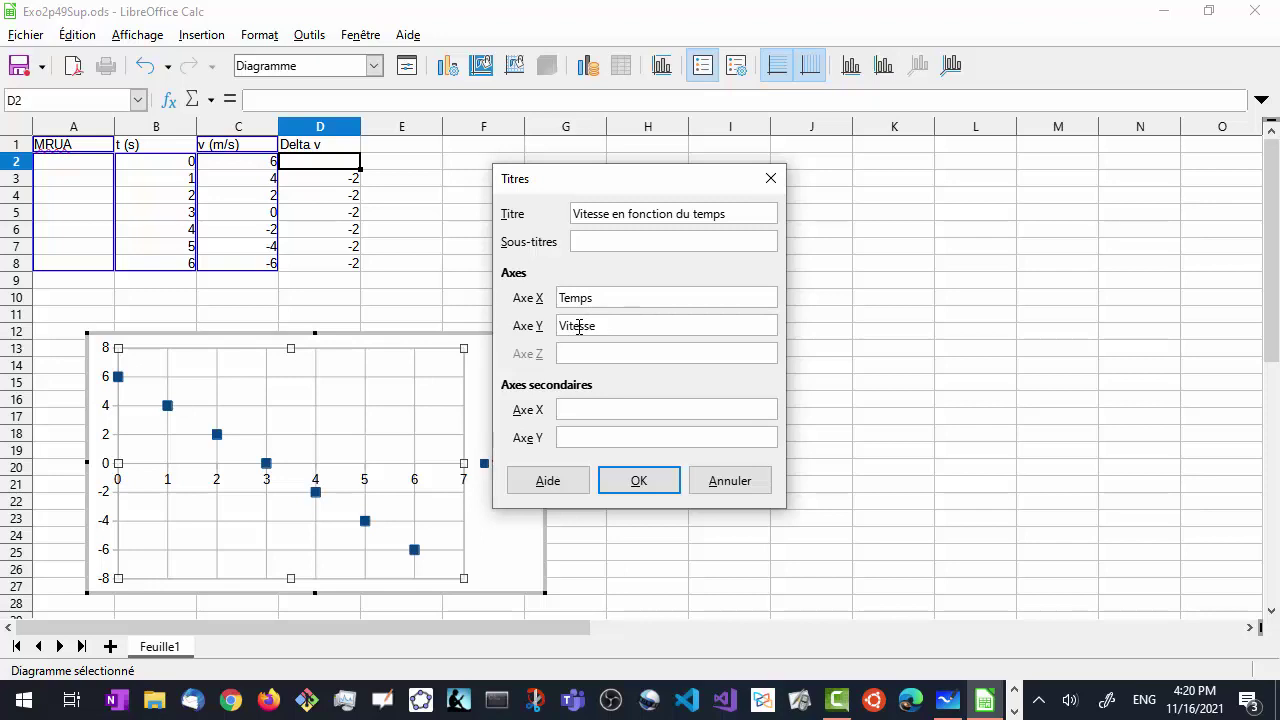
click(641, 488)
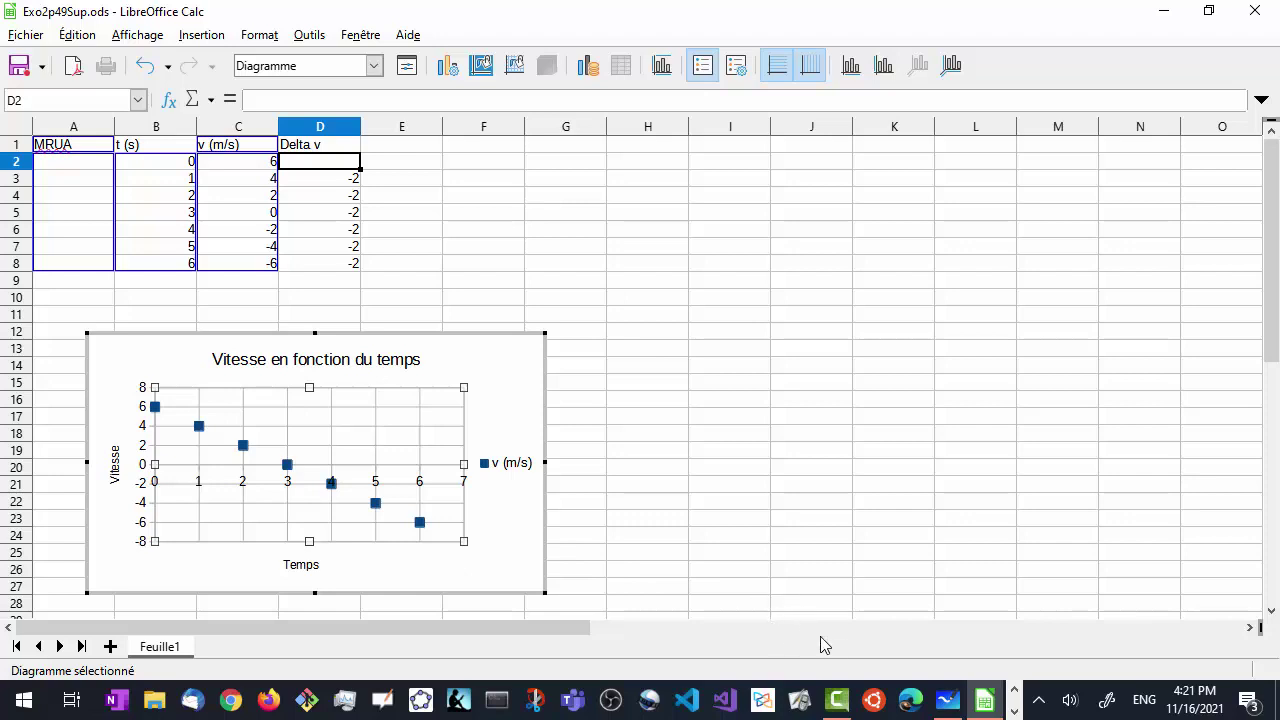
Step: Switch to Microsoft Whiteboard and handwrite "x_t2 − x_t2 = v_t1" below the acceleration calculation
mouse_move(837, 690)
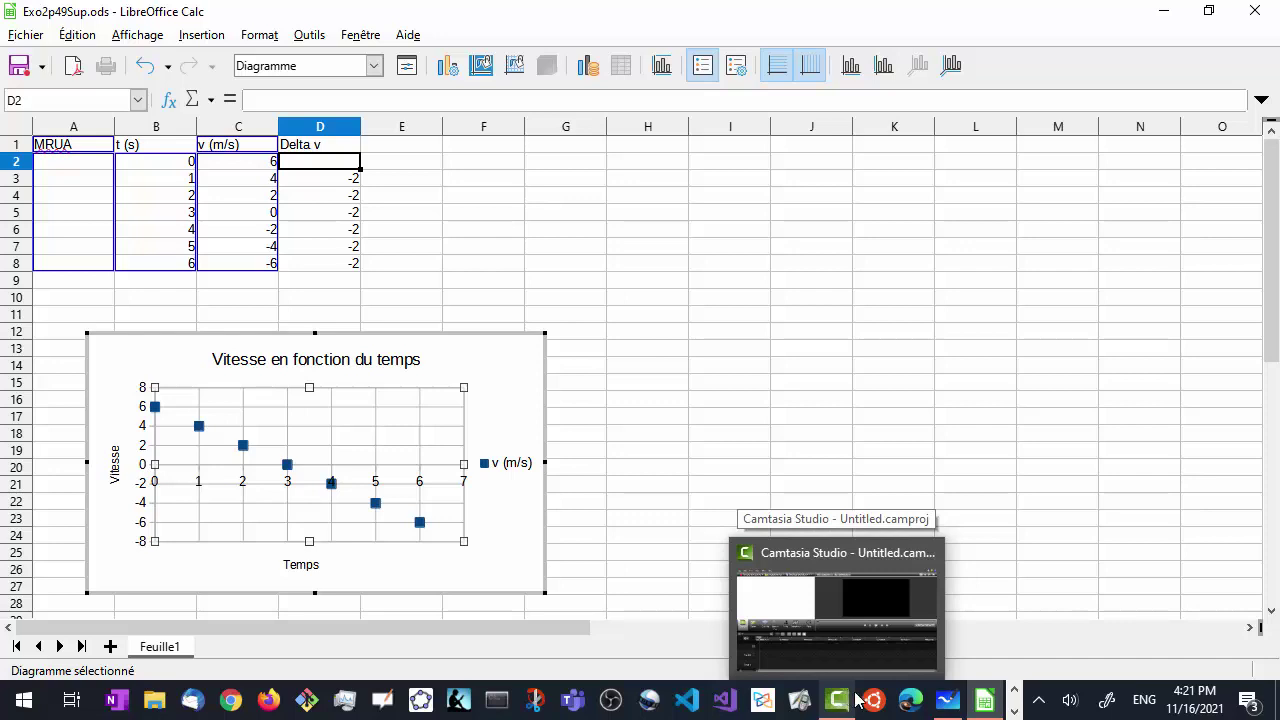
click(946, 704)
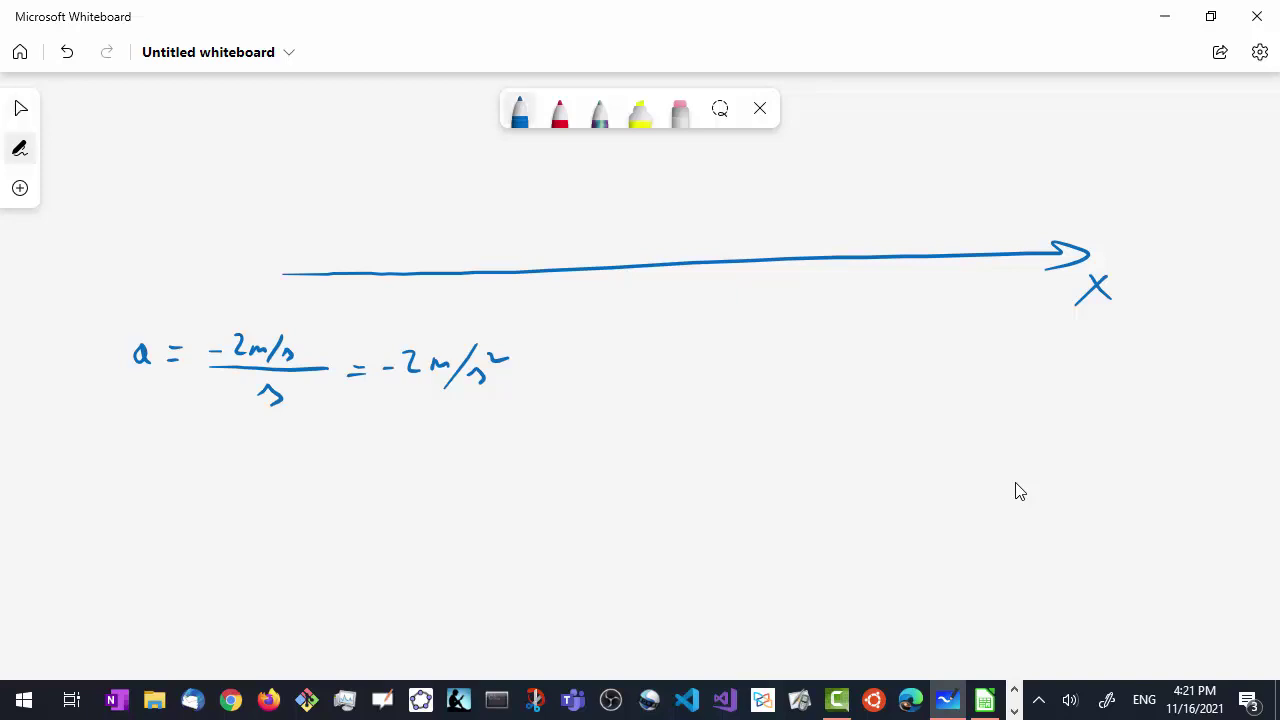
mouse_move(176, 494)
mouse_down()
mouse_move(200, 532)
mouse_move(168, 534)
mouse_up()
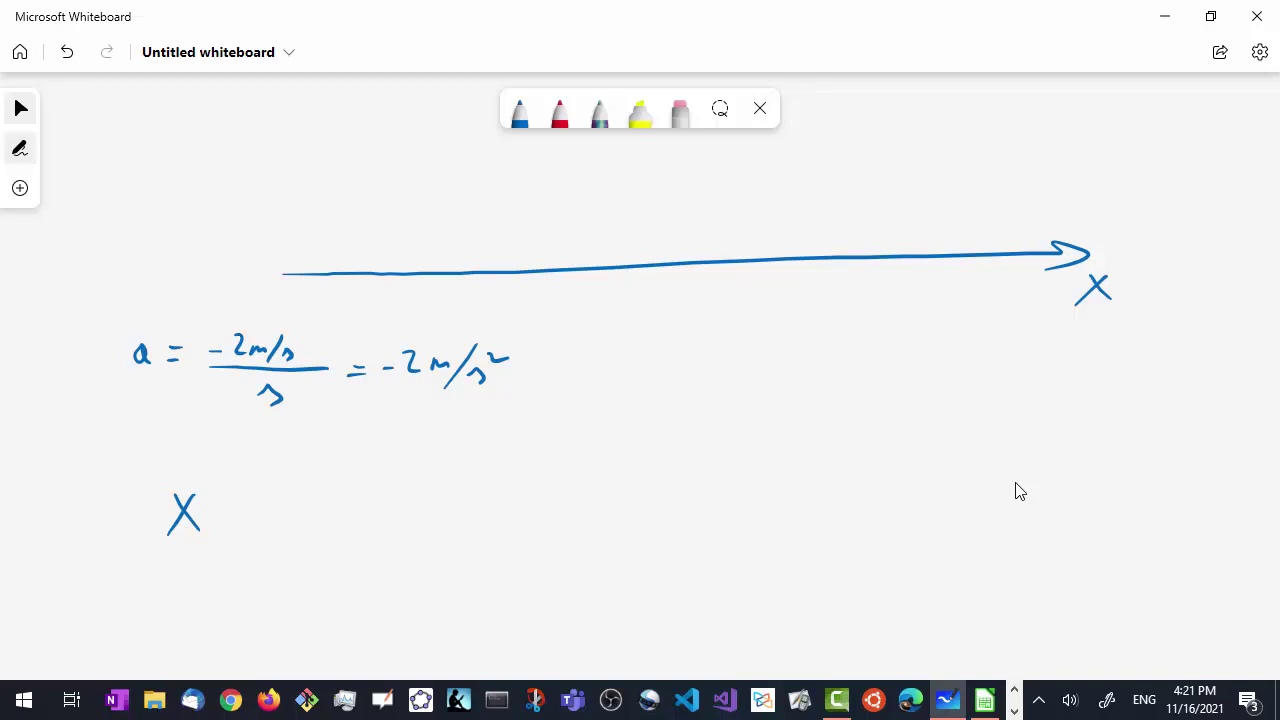
drag(213, 526, 208, 547)
mouse_move(247, 521)
mouse_down()
mouse_move(306, 525)
mouse_move(289, 528)
mouse_up()
mouse_move(316, 534)
mouse_down()
mouse_move(320, 551)
mouse_move(324, 539)
mouse_up()
drag(336, 548, 388, 518)
mouse_move(376, 532)
mouse_down()
mouse_move(462, 505)
mouse_move(453, 547)
mouse_move(462, 530)
mouse_up()
drag(465, 546, 465, 553)
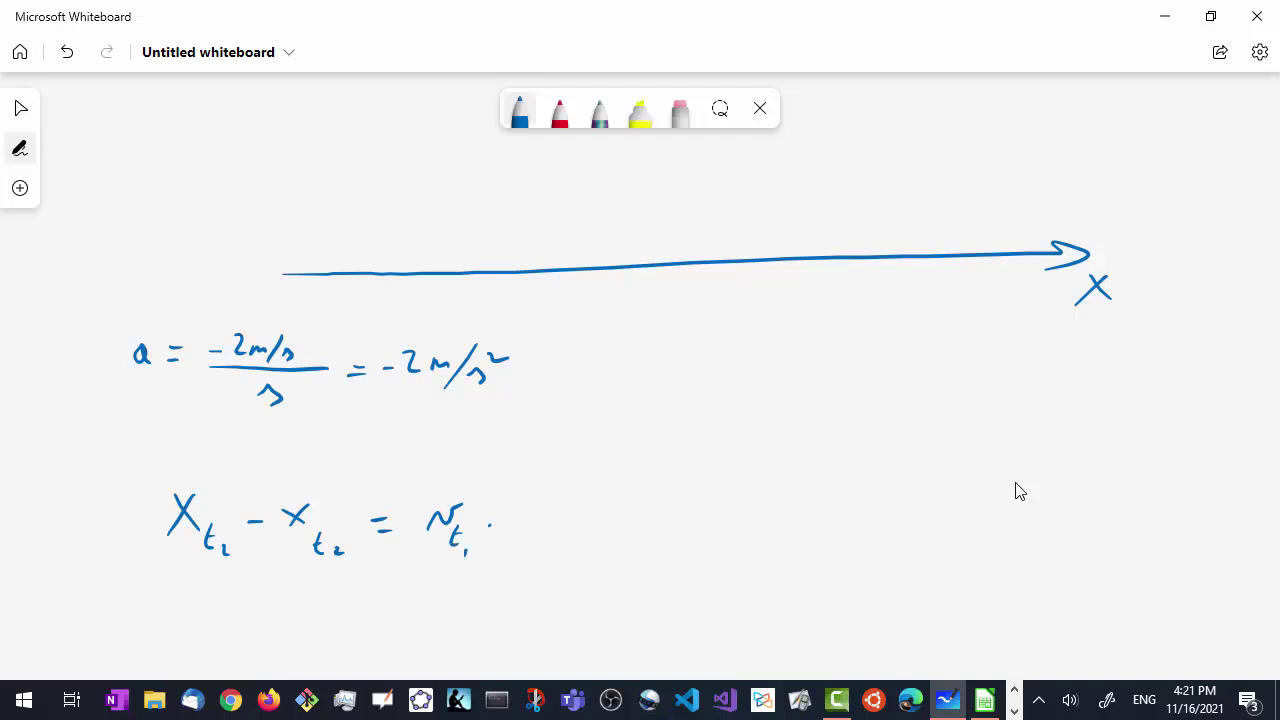
Step: Handwrite the factor "(t2 − t1)" after v_t1 in the position equation
drag(527, 492, 522, 548)
drag(556, 490, 560, 528)
drag(549, 512, 581, 532)
mouse_move(593, 517)
mouse_down()
mouse_move(628, 528)
mouse_move(636, 510)
mouse_up()
drag(641, 520, 646, 528)
drag(667, 485, 665, 548)
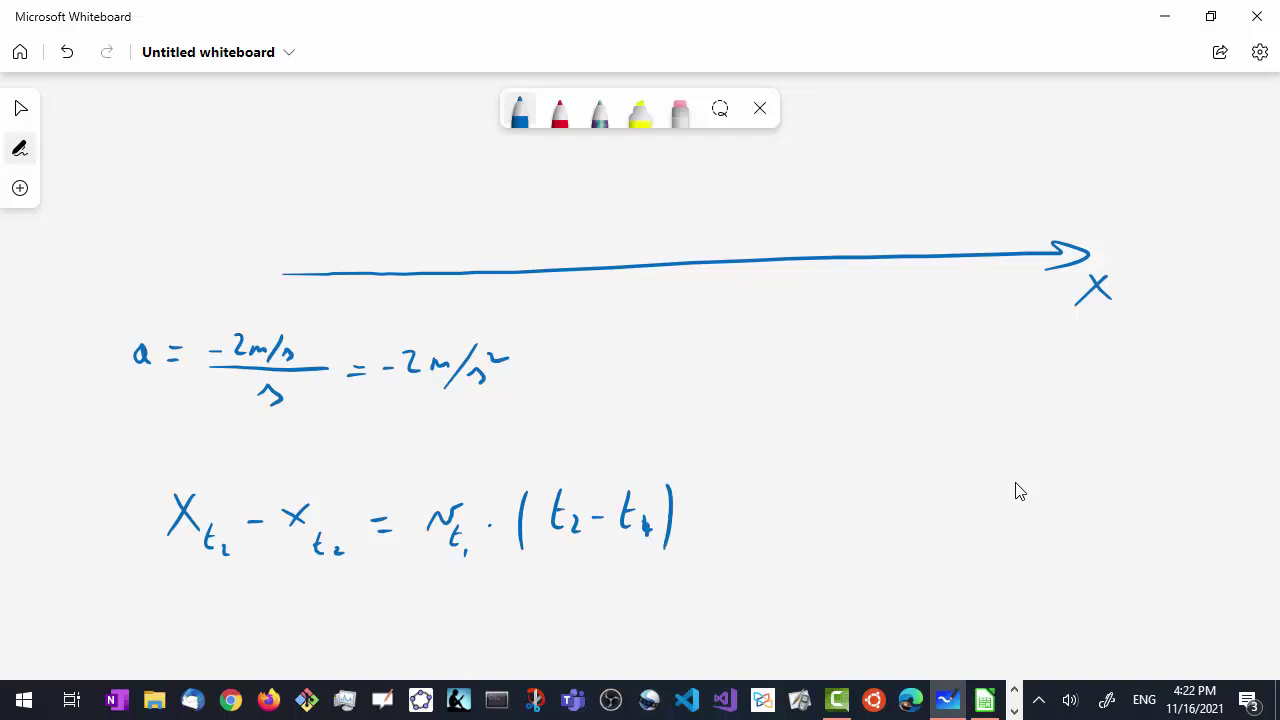
Step: Extend the position equation with the handwritten term "+ ½ a (t2 − t1)²"
click(20, 108)
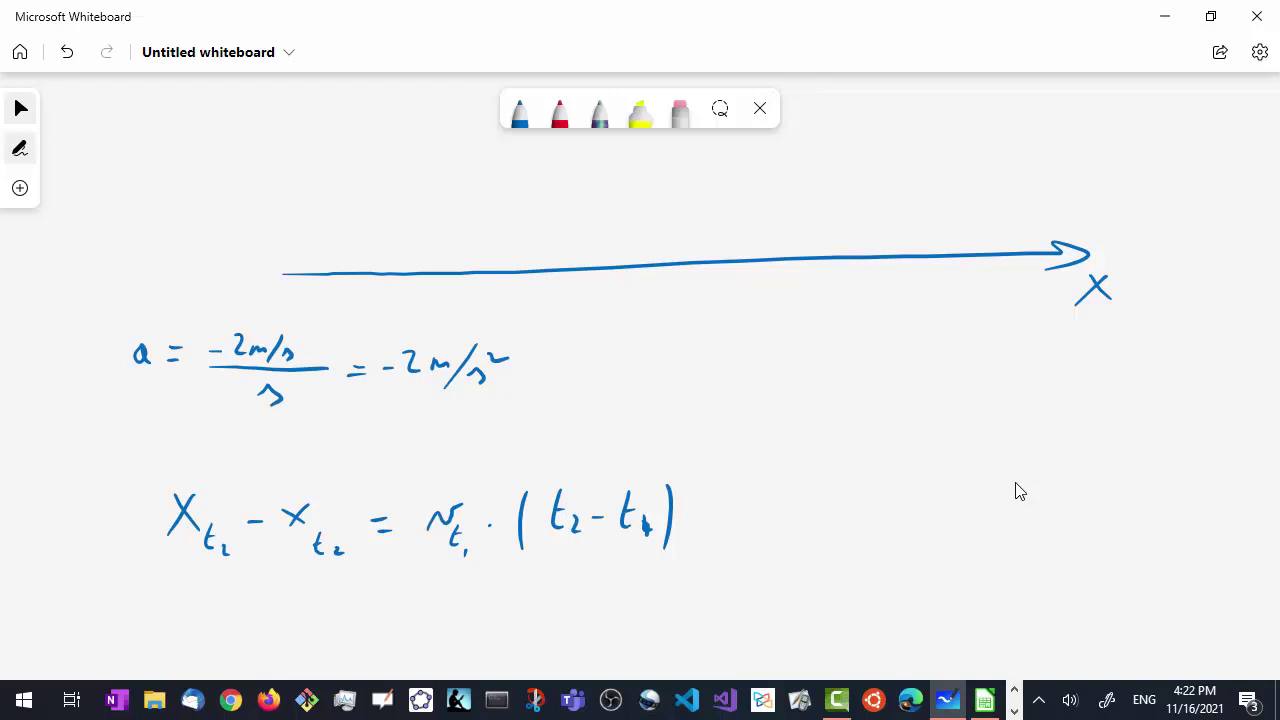
key(ctrl+alt+p)
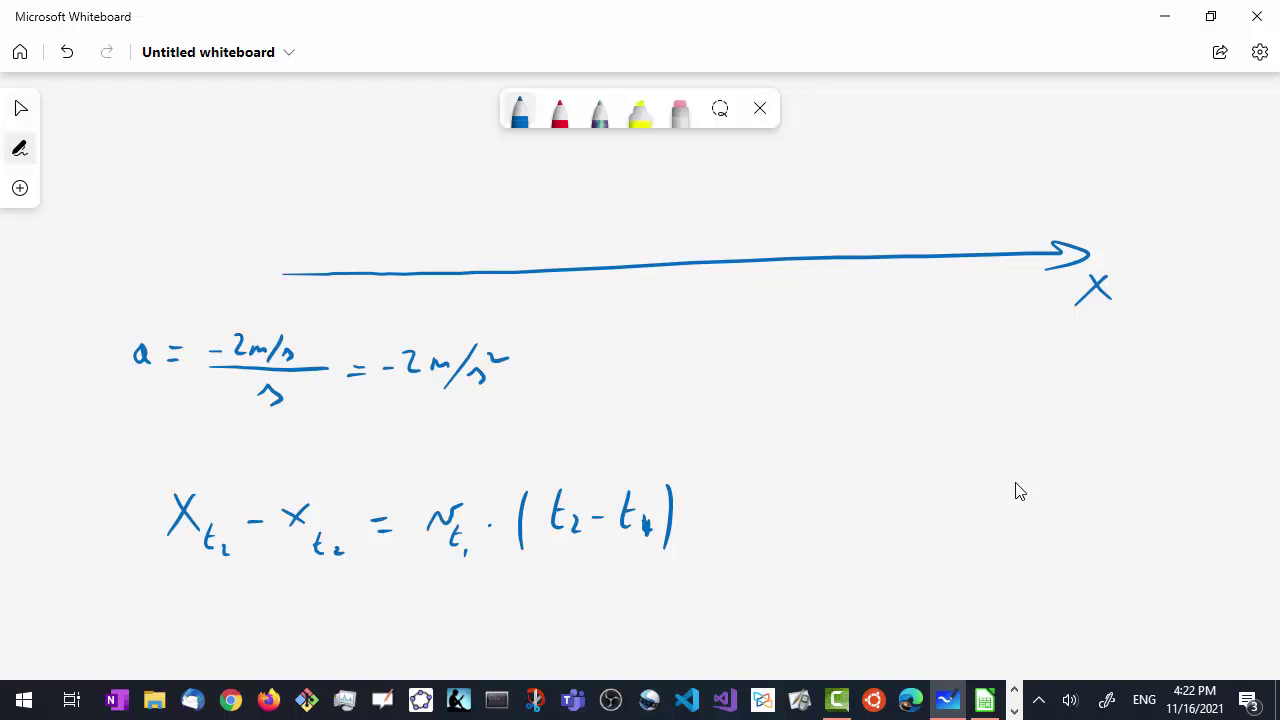
mouse_move(711, 502)
mouse_down()
mouse_move(711, 526)
mouse_move(720, 515)
mouse_up()
drag(775, 480, 778, 514)
drag(762, 528, 776, 547)
drag(793, 508, 820, 513)
drag(863, 472, 858, 526)
mouse_move(884, 478)
mouse_down()
mouse_move(888, 516)
mouse_move(938, 499)
mouse_up()
mouse_move(962, 474)
mouse_down()
mouse_move(964, 506)
mouse_move(976, 488)
mouse_up()
drag(980, 502, 982, 512)
drag(1000, 466, 1000, 516)
drag(1016, 458, 1040, 462)
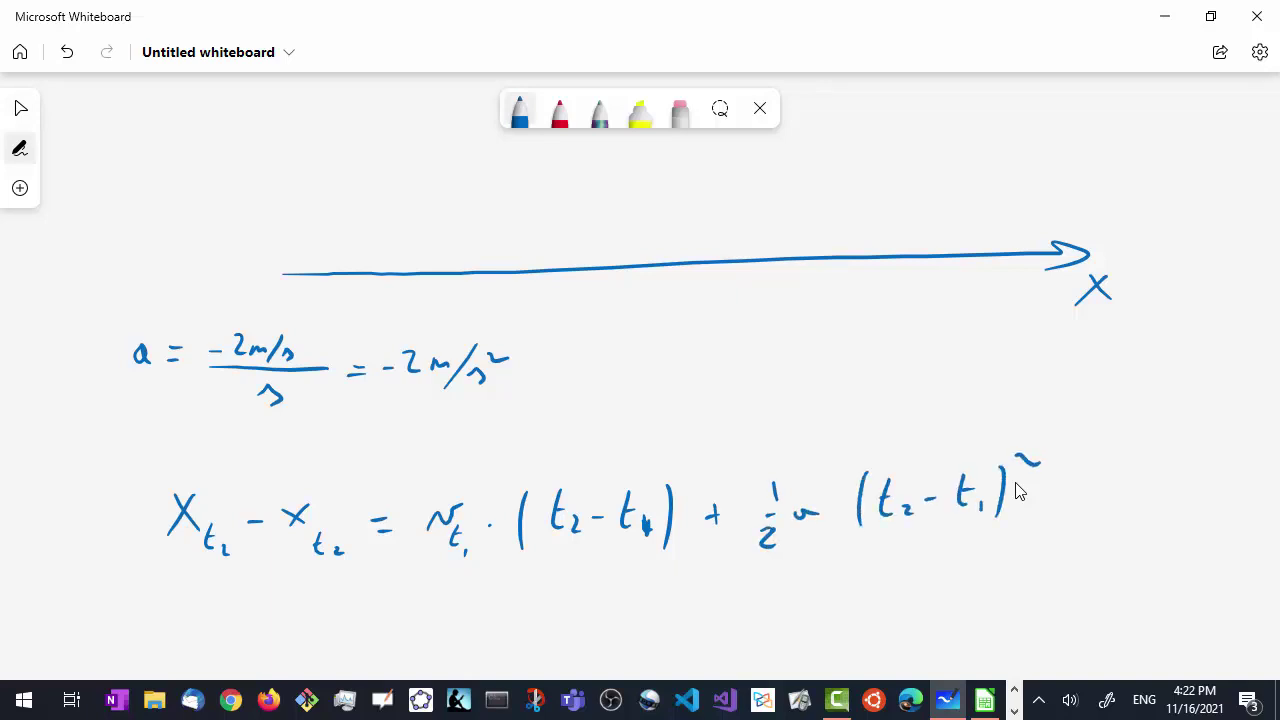
Step: Erase the exponent of the last parenthesis and rewrite it as a clear 2, and correct the second x's subscript to t1
click(20, 108)
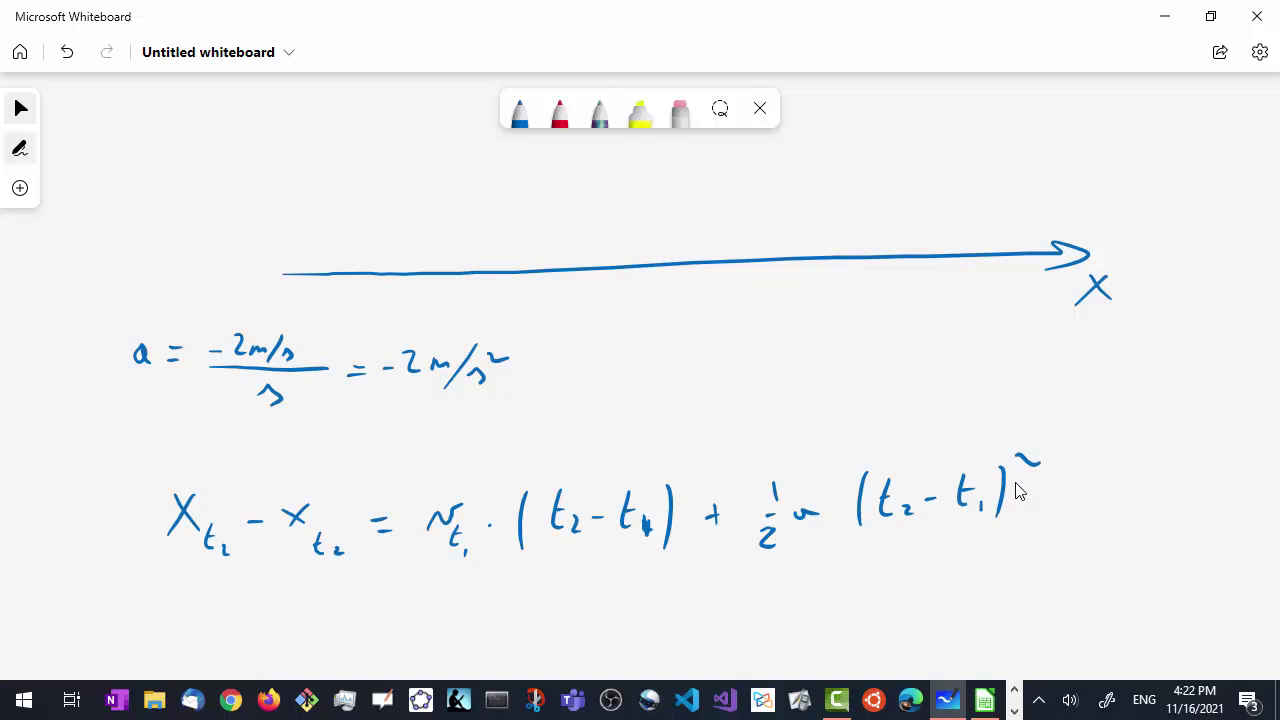
click(680, 112)
click(1028, 460)
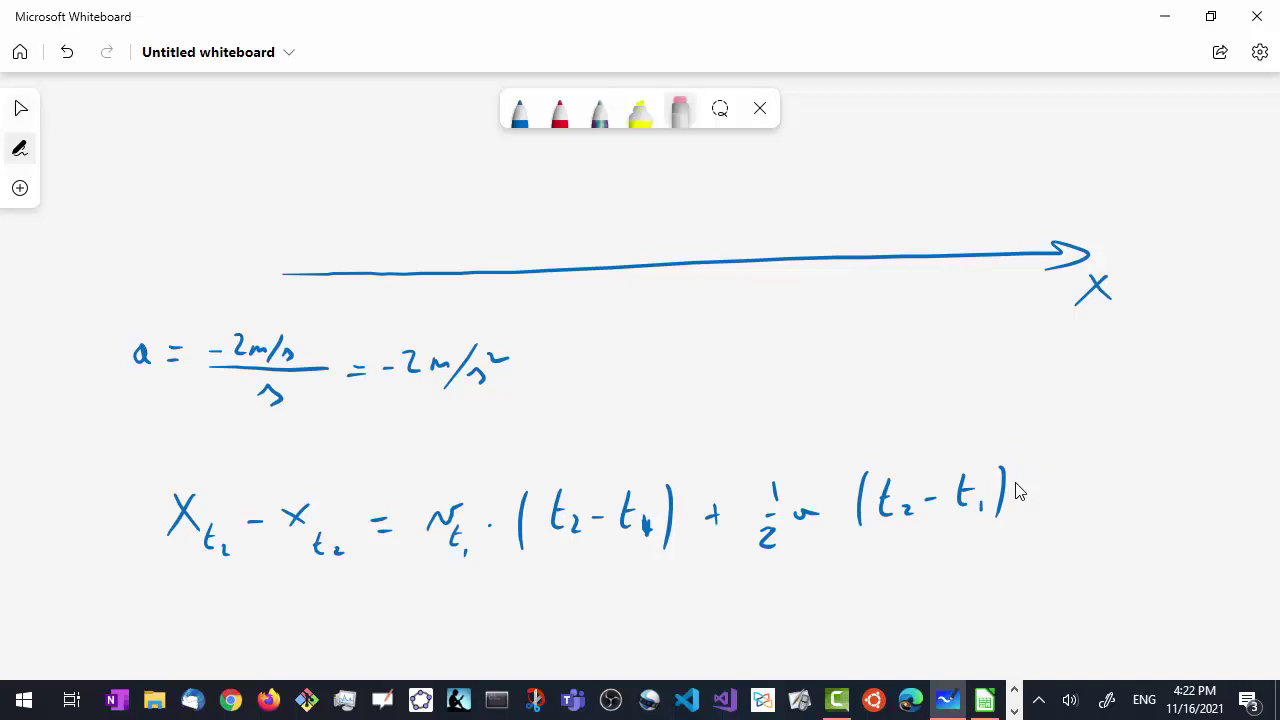
click(519, 112)
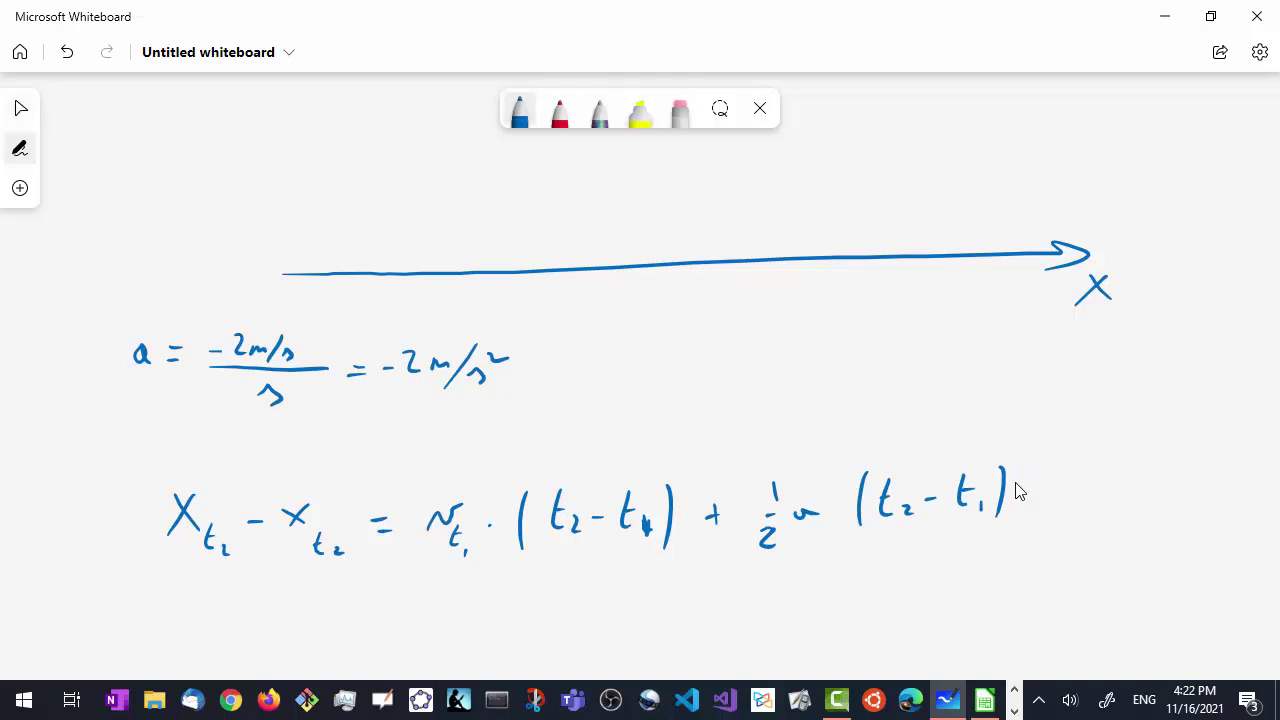
drag(1023, 449, 1037, 459)
Step: Handwrite the initial conditions "t1 = 0 s" and "x_0s = 0 m" below the position equation
scroll(1018, 490, down, 2)
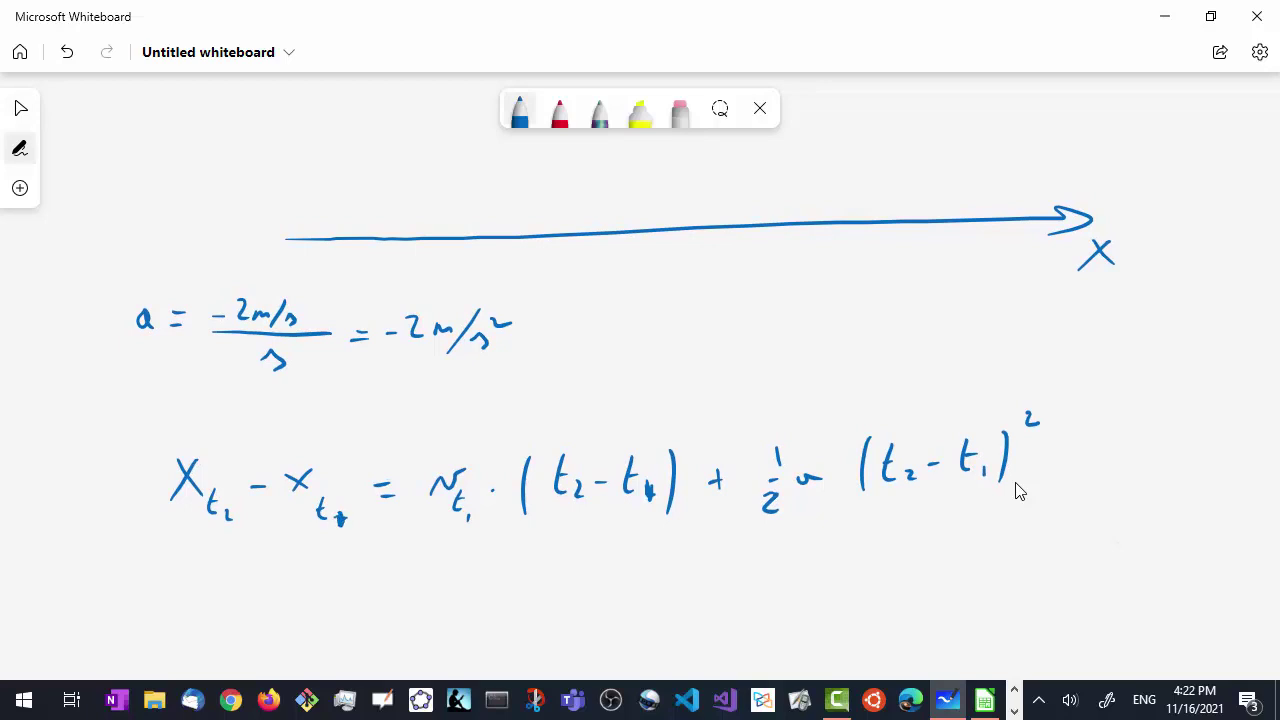
mouse_move(186, 566)
mouse_down()
mouse_move(184, 592)
mouse_move(196, 575)
mouse_up()
drag(205, 586, 236, 582)
mouse_move(222, 591)
mouse_down()
mouse_move(259, 574)
mouse_move(284, 600)
mouse_up()
mouse_move(398, 576)
mouse_down()
mouse_move(424, 596)
mouse_move(400, 598)
mouse_up()
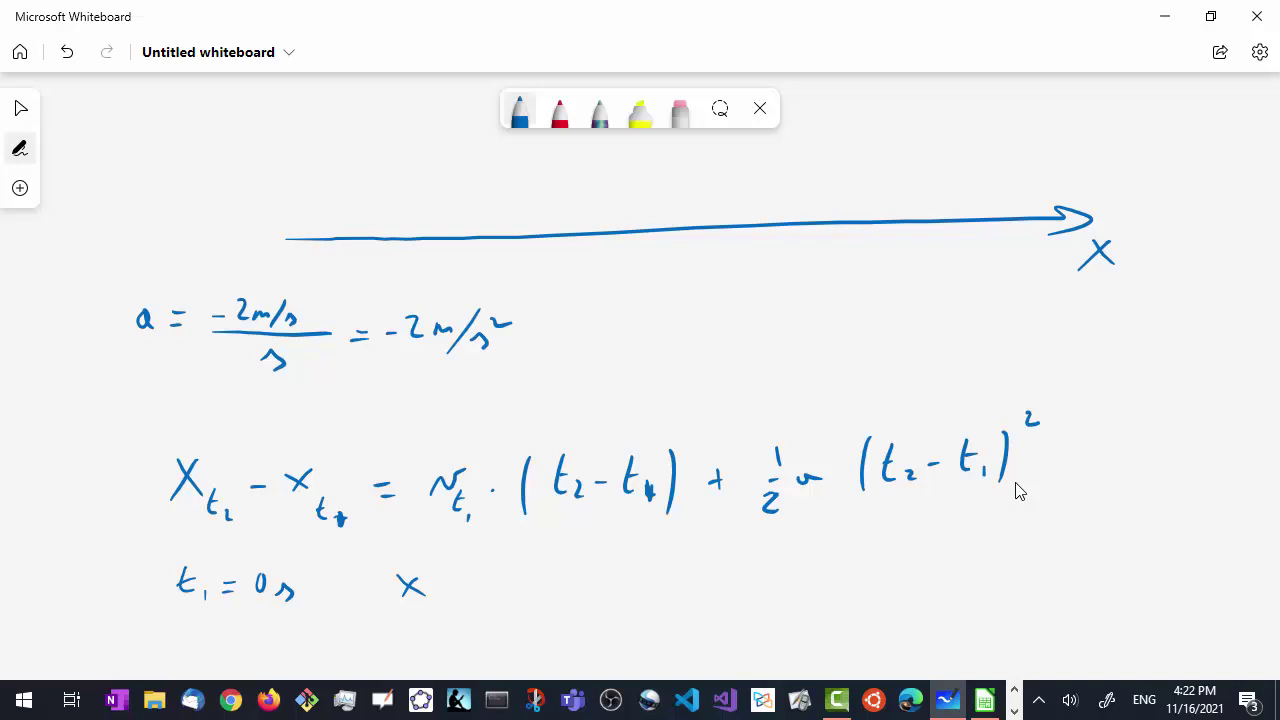
mouse_move(432, 596)
mouse_down()
mouse_move(442, 614)
mouse_move(478, 583)
mouse_up()
drag(464, 592, 480, 592)
drag(506, 572, 558, 590)
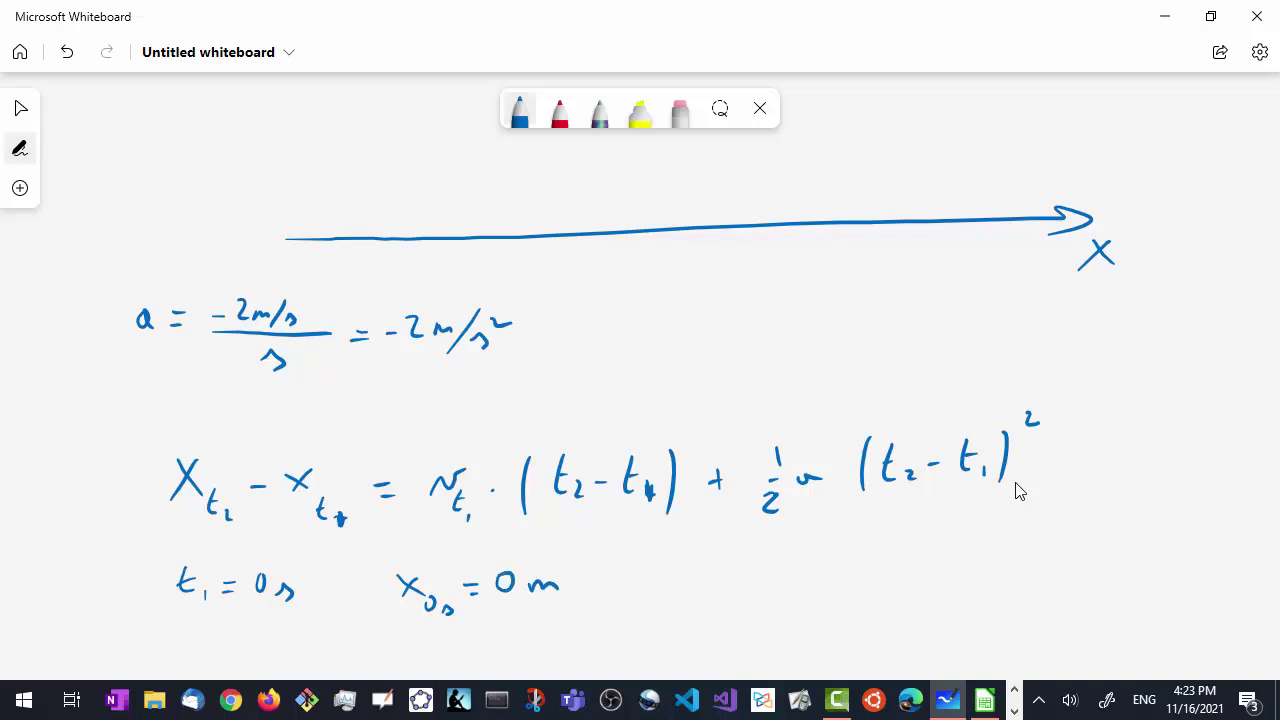
Step: Mark the origin on the x axis with a short tick labelled 0, left of its middle
drag(591, 228, 591, 245)
mouse_move(588, 184)
mouse_down()
mouse_move(579, 200)
mouse_move(590, 186)
mouse_up()
drag(589, 259, 587, 261)
Step: Handwrite "; v_0s =" after the initial position and check the speed at 0 s in the LibreOffice Calc table before returning to Microsoft Whiteboard
scroll(1018, 490, down, 2)
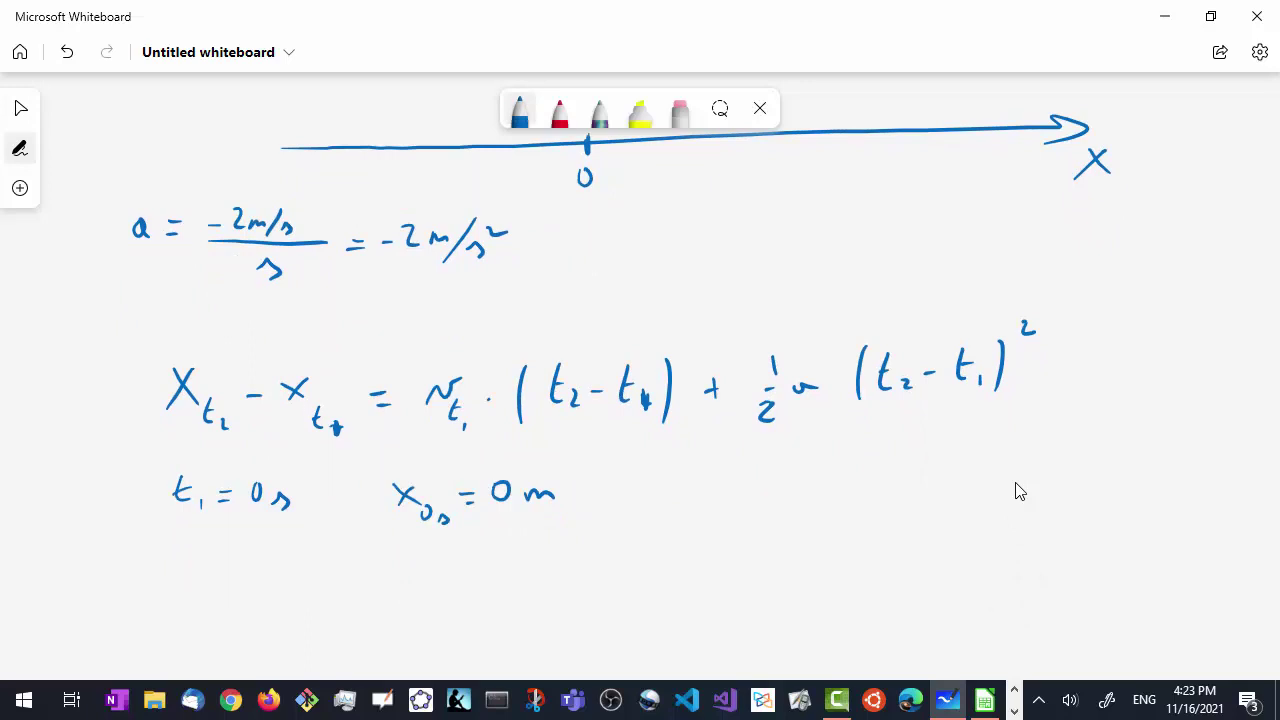
click(622, 485)
mouse_move(626, 502)
mouse_down()
mouse_move(619, 516)
mouse_move(695, 480)
mouse_move(700, 514)
mouse_up()
mouse_move(704, 510)
mouse_down()
mouse_move(716, 520)
mouse_move(739, 490)
mouse_up()
key(alt+Tab)
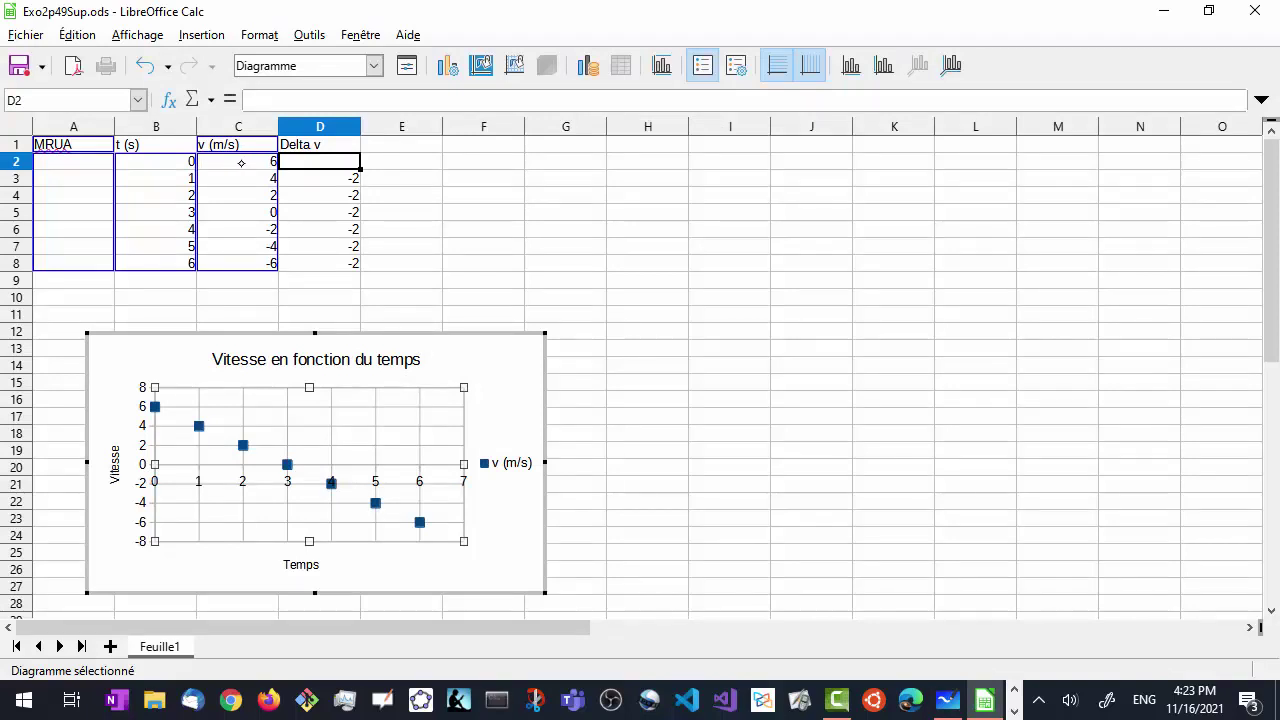
key(alt+Tab)
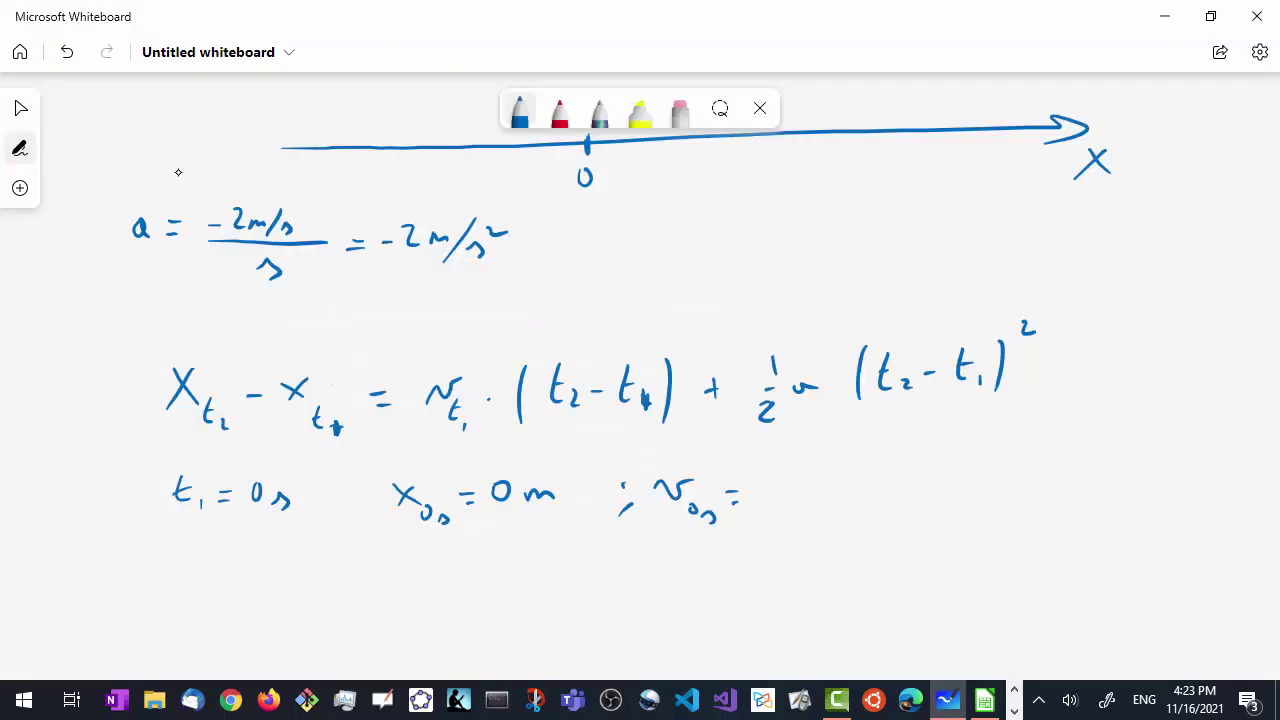
Step: Complete the initial speed as "6 m/s = v_t1"
mouse_move(797, 465)
mouse_down()
mouse_move(771, 490)
mouse_move(795, 510)
mouse_move(812, 500)
mouse_up()
mouse_move(831, 481)
mouse_down()
mouse_move(816, 510)
mouse_move(868, 492)
mouse_up()
drag(860, 504, 874, 504)
mouse_move(896, 488)
mouse_down()
mouse_move(908, 498)
mouse_move(917, 481)
mouse_up()
mouse_move(915, 501)
mouse_down()
mouse_move(915, 518)
mouse_move(922, 506)
mouse_up()
drag(935, 513, 935, 524)
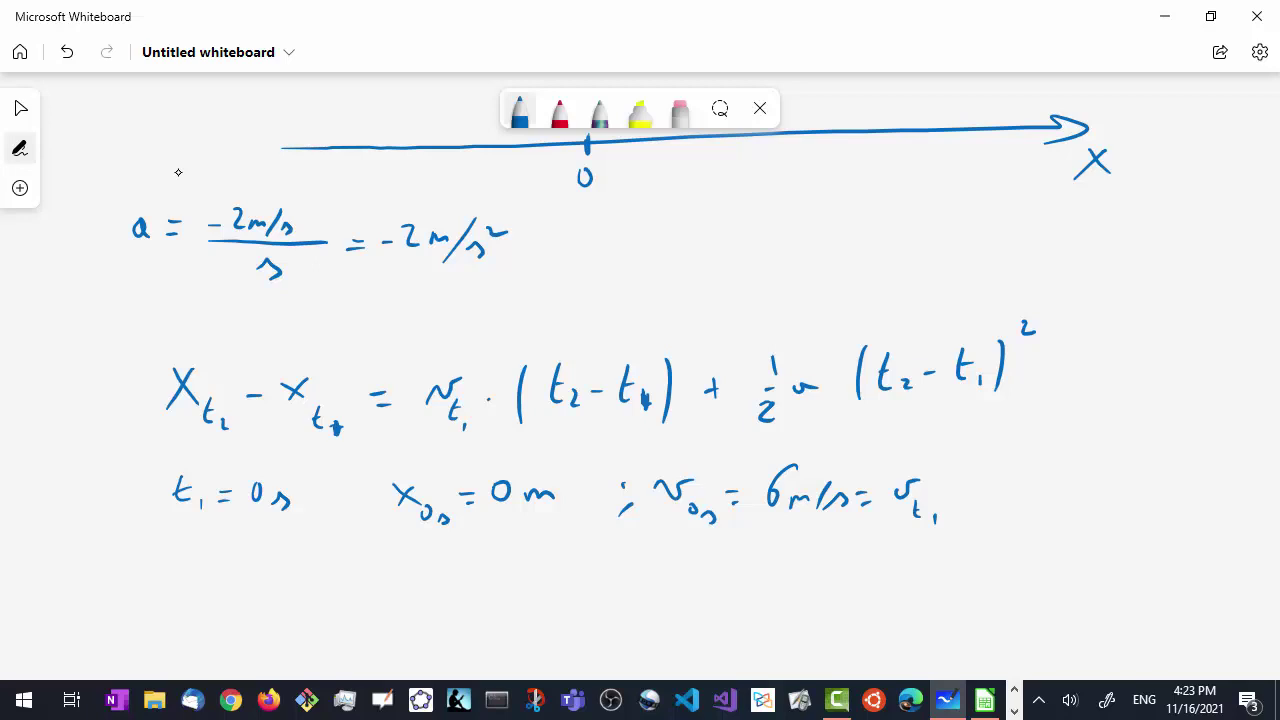
Step: Handwrite "x_t1 = 0 m" beneath the initial position x_0s
drag(413, 538, 436, 570)
drag(430, 559, 442, 558)
mouse_move(448, 564)
mouse_down()
mouse_move(449, 576)
mouse_move(473, 545)
mouse_up()
drag(459, 551, 532, 558)
Step: Handwrite the acceleration "a = −2 m/s²" at the end of the initial conditions line
mouse_move(1030, 478)
mouse_down()
mouse_move(1021, 484)
mouse_move(1038, 490)
mouse_move(1062, 476)
mouse_up()
drag(1054, 490, 1088, 483)
mouse_move(1098, 472)
mouse_down()
mouse_move(1116, 490)
mouse_move(1134, 478)
mouse_move(1144, 489)
mouse_up()
mouse_move(1157, 466)
mouse_down()
mouse_move(1144, 500)
mouse_move(1185, 482)
mouse_up()
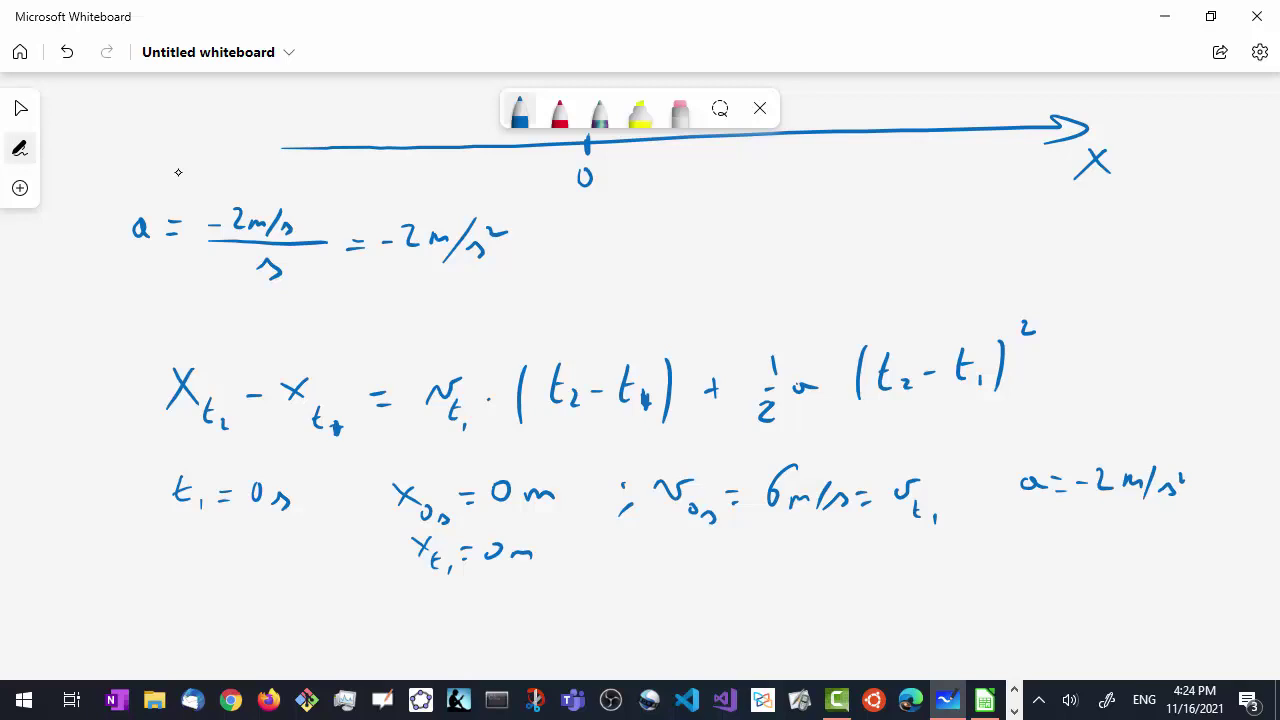
Step: Handwrite "t2 = t" below the t1 condition
mouse_move(181, 570)
mouse_down()
mouse_move(178, 594)
mouse_move(189, 577)
mouse_move(204, 606)
mouse_up()
drag(208, 589, 223, 596)
drag(251, 573, 262, 594)
drag(244, 586, 262, 584)
scroll(178, 172, down, 3)
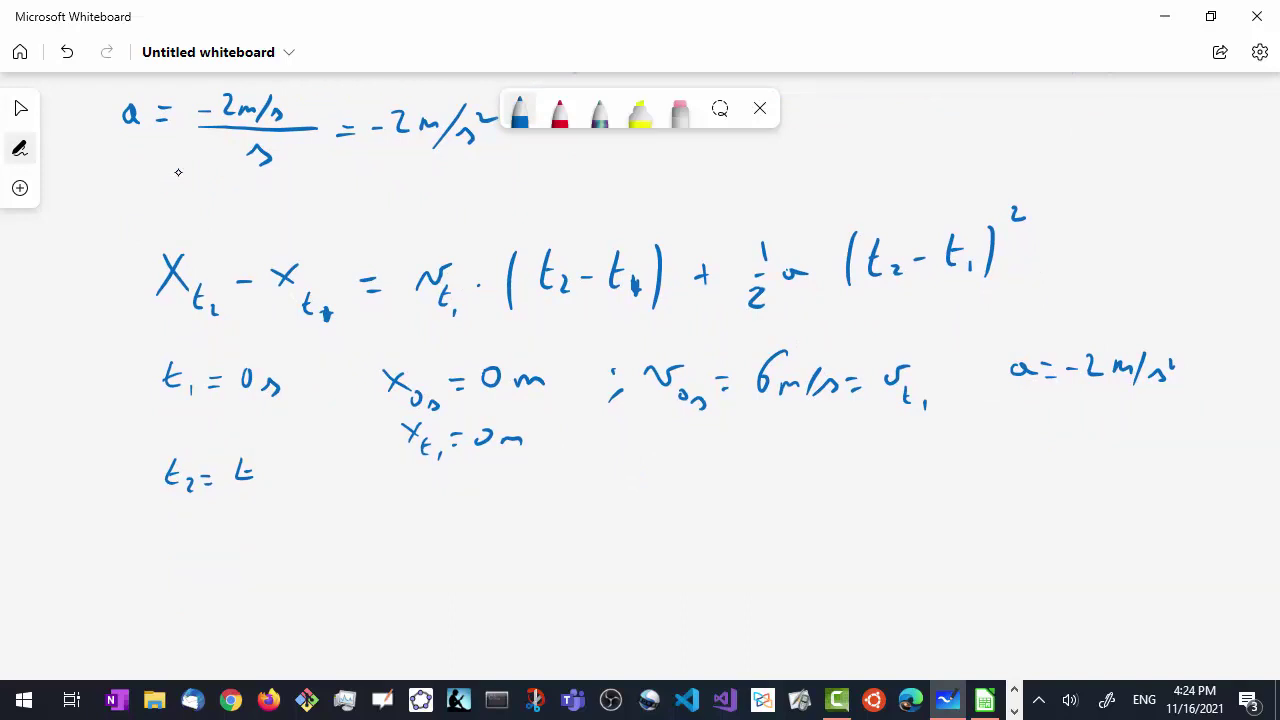
Step: Handwrite "x_t − 0 = 6 ·" beneath the condition t2 = t
mouse_move(191, 533)
mouse_down()
mouse_move(211, 555)
mouse_move(195, 561)
mouse_up()
drag(221, 551, 223, 573)
mouse_move(216, 556)
mouse_down()
mouse_move(301, 530)
mouse_move(370, 542)
mouse_up()
drag(356, 553, 370, 552)
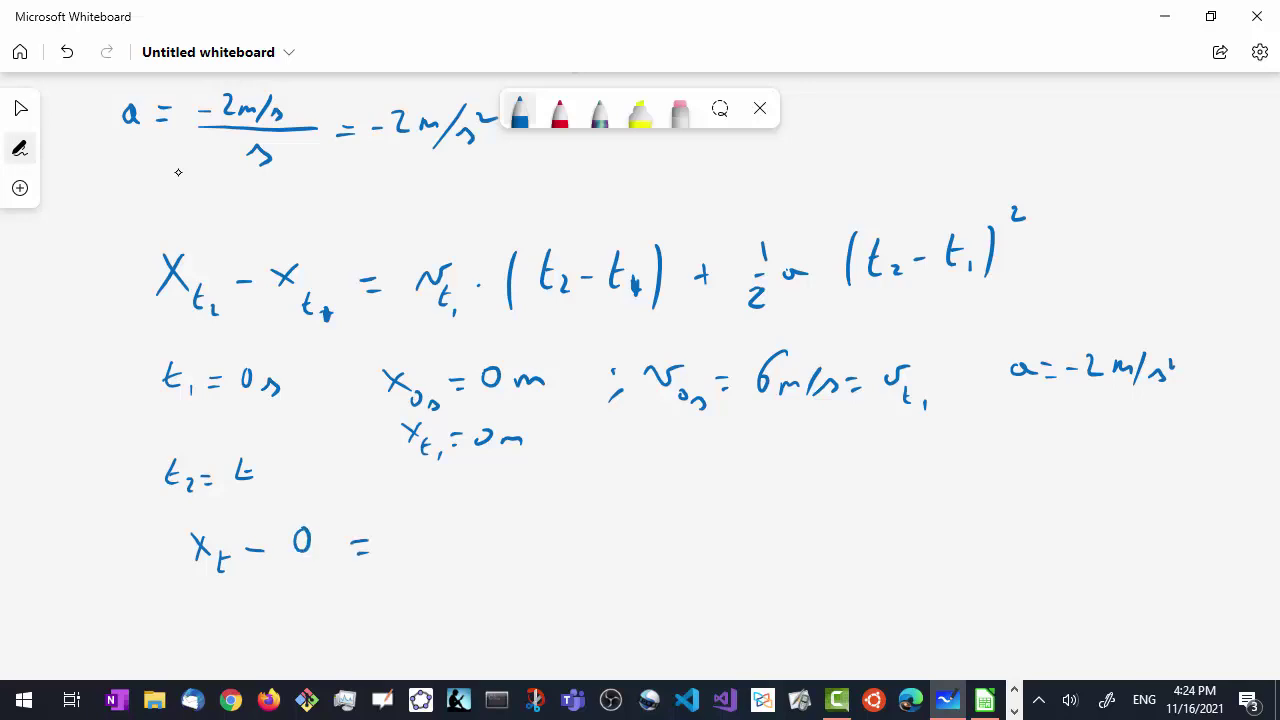
drag(429, 510, 411, 534)
Step: Handwrite the side note "t2 − t1 = t − 0 = t" below t1 = 0 s and circle it
mouse_move(52, 404)
mouse_down()
mouse_move(46, 430)
mouse_move(77, 425)
mouse_up()
mouse_move(86, 411)
mouse_down()
mouse_move(88, 427)
mouse_move(142, 418)
mouse_up()
drag(152, 412, 186, 426)
drag(180, 418, 190, 417)
mouse_move(92, 448)
mouse_down()
mouse_move(214, 412)
mouse_move(44, 400)
mouse_move(58, 440)
mouse_up()
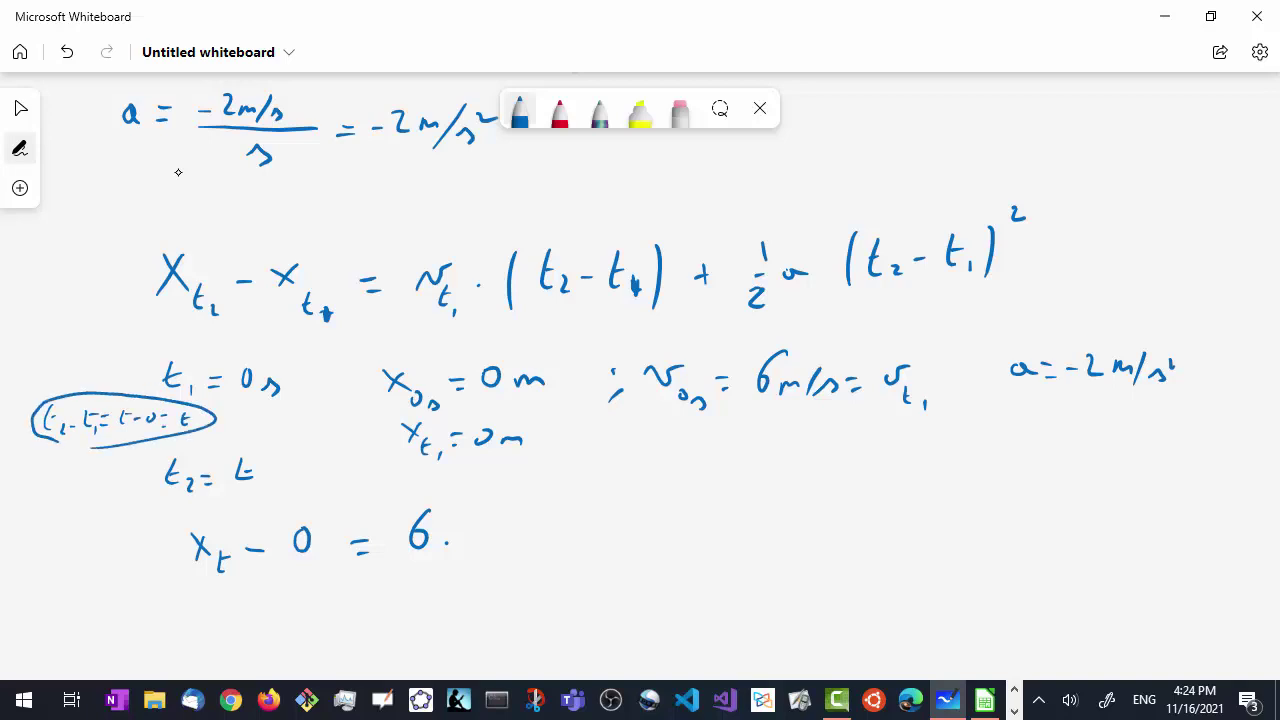
Step: Complete the substituted position equation with "t + 1/2 (−2) · t²" after "6 ·"
mouse_move(480, 505)
mouse_down()
mouse_move(489, 542)
mouse_move(488, 518)
mouse_up()
mouse_move(533, 520)
mouse_down()
mouse_move(533, 542)
mouse_move(540, 531)
mouse_up()
mouse_move(572, 510)
mouse_down()
mouse_move(566, 554)
mouse_move(604, 556)
mouse_up()
mouse_move(651, 494)
mouse_down()
mouse_move(648, 548)
mouse_move(667, 523)
mouse_up()
drag(671, 510, 692, 530)
drag(705, 493, 707, 545)
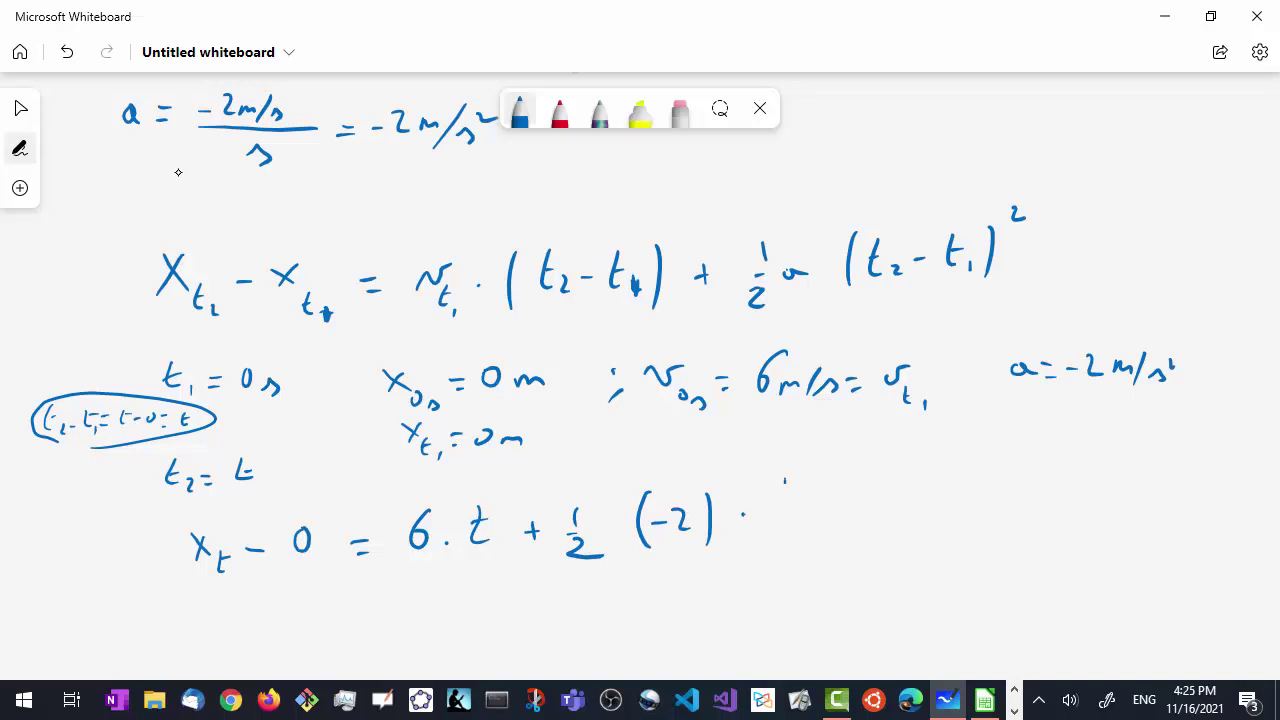
drag(786, 480, 778, 512)
mouse_move(774, 497)
mouse_down()
mouse_move(795, 494)
mouse_move(812, 462)
mouse_move(826, 467)
mouse_up()
Step: Handwrite the simplified position equation "x_t = 6 · t − t²" beneath the substituted equation
scroll(178, 172, down, 3)
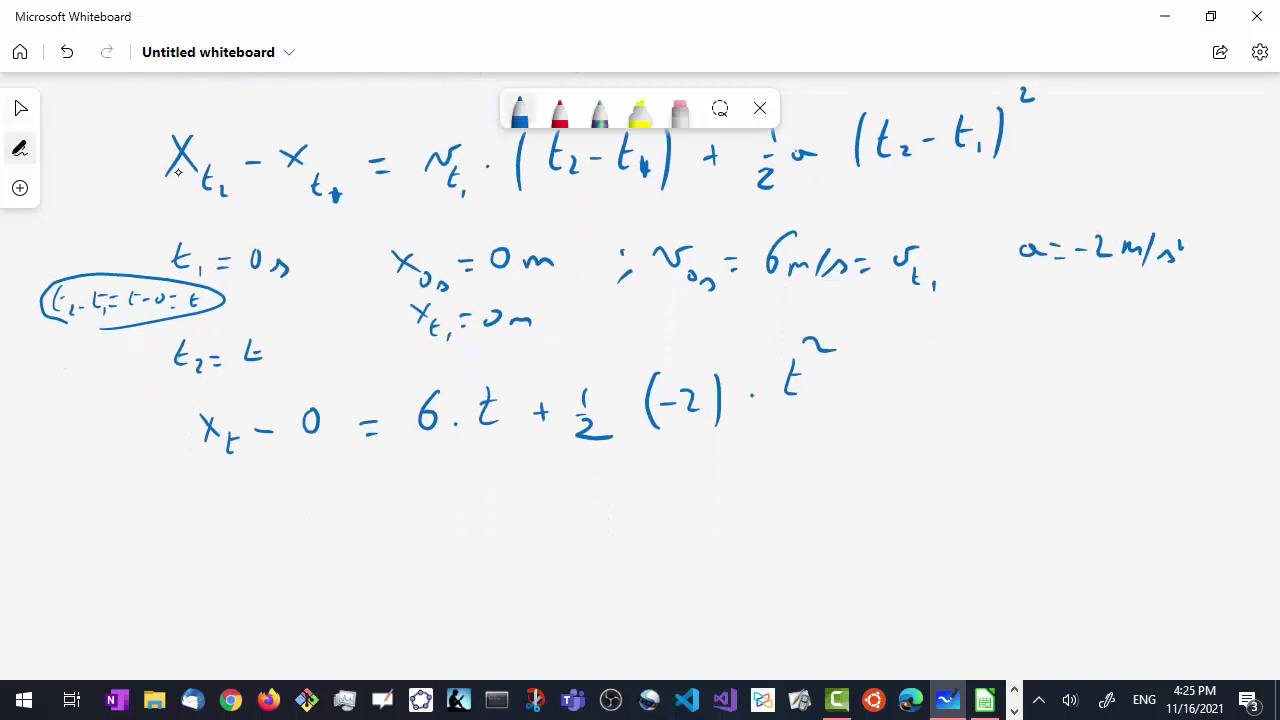
drag(316, 512, 335, 533)
mouse_move(373, 519)
mouse_down()
mouse_move(394, 532)
mouse_move(346, 550)
mouse_move(342, 568)
mouse_up()
drag(336, 546, 360, 544)
drag(455, 494, 442, 527)
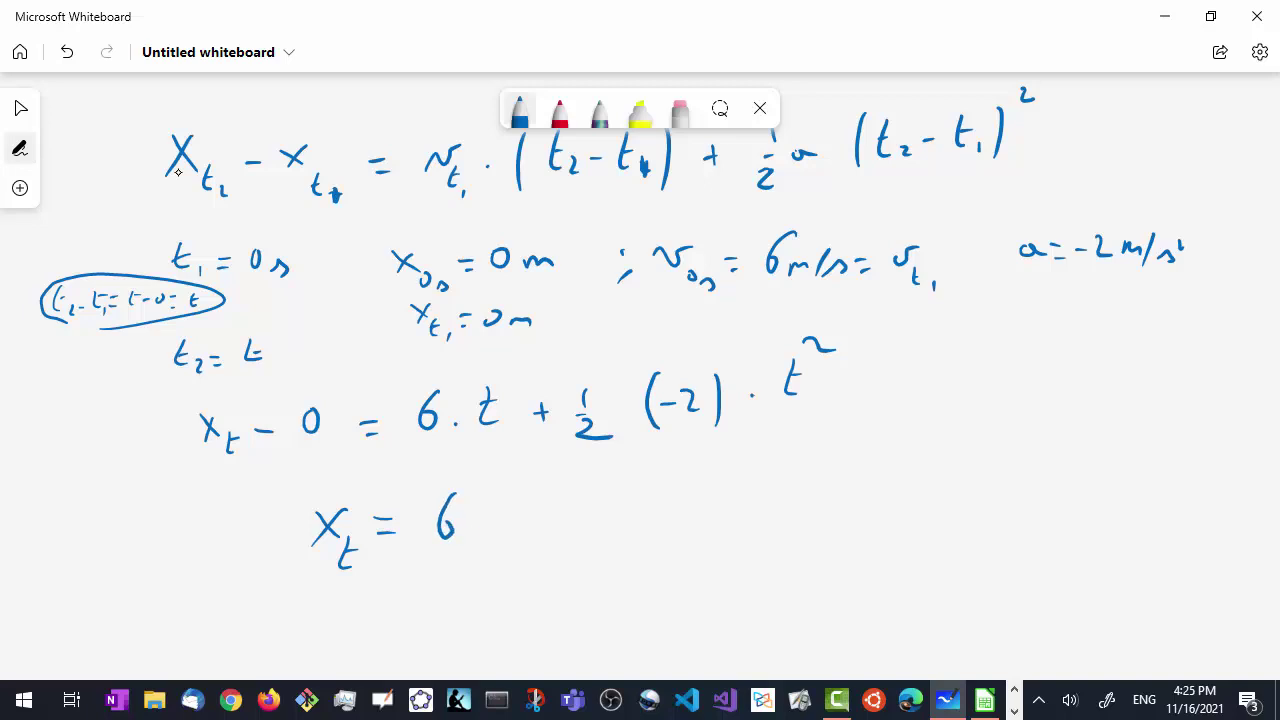
click(471, 531)
mouse_move(502, 496)
mouse_down()
mouse_move(501, 534)
mouse_move(517, 532)
mouse_up()
drag(501, 512, 584, 518)
mouse_move(628, 476)
mouse_down()
mouse_move(618, 522)
mouse_move(632, 499)
mouse_move(667, 489)
mouse_up()
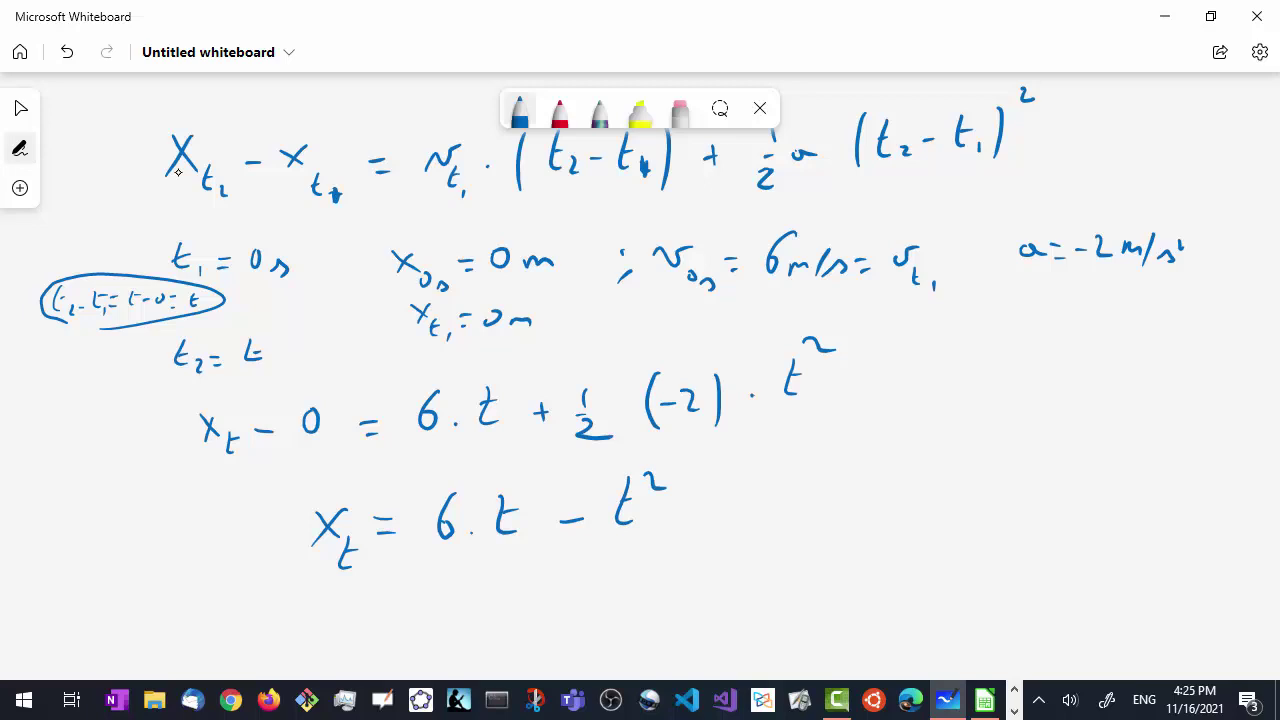
Step: Switch to LibreOffice Calc and enter the column header "x (m)" in cell E1
key(alt+Tab)
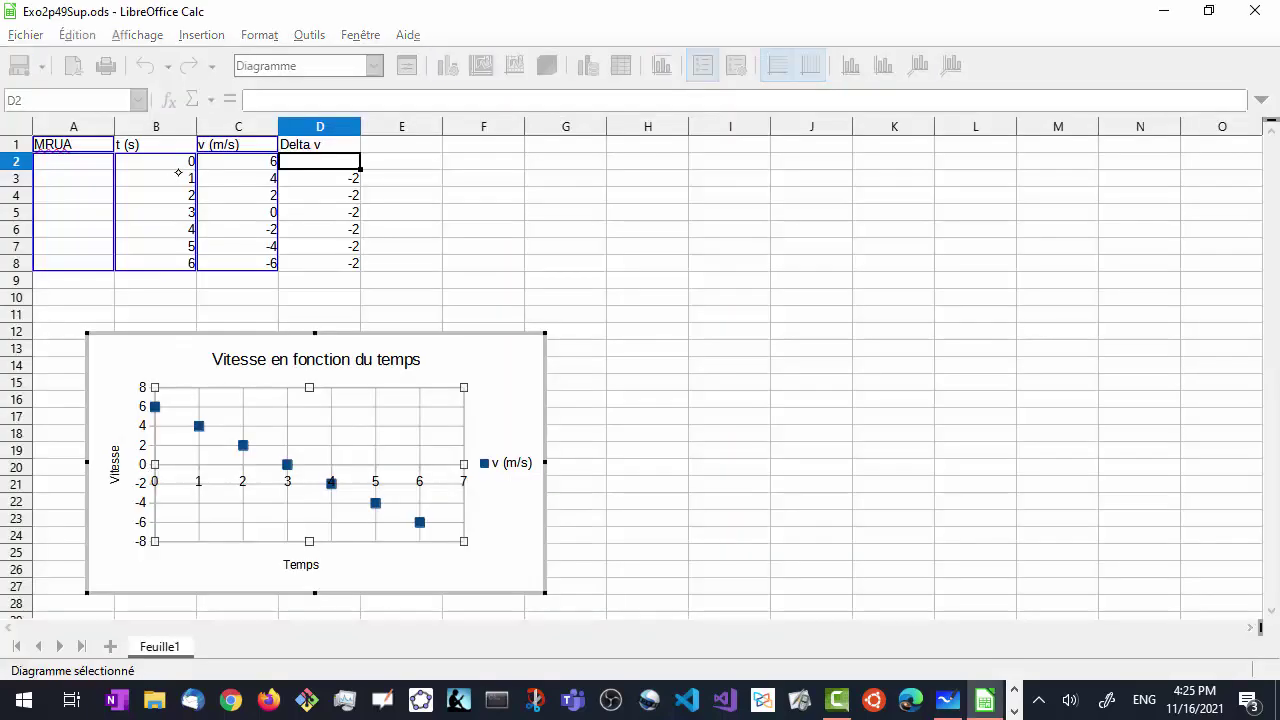
click(418, 144)
text(x)
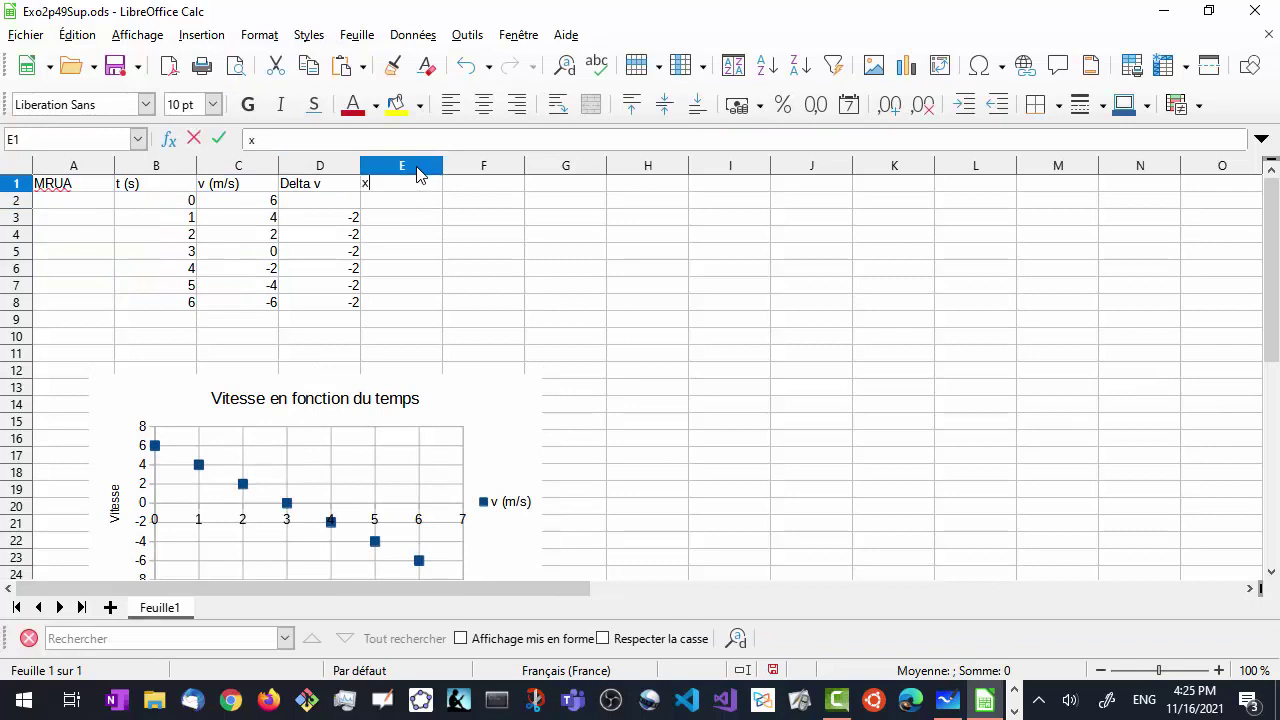
text( ()
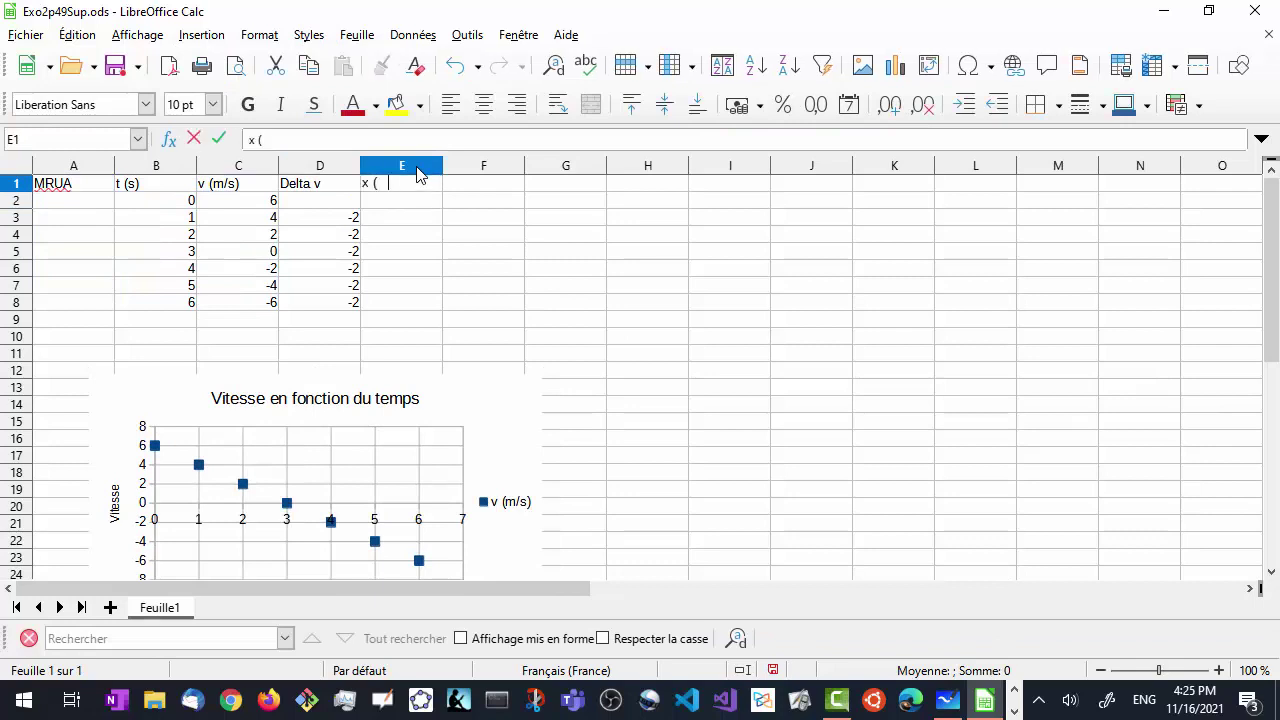
text(m))
key(Return)
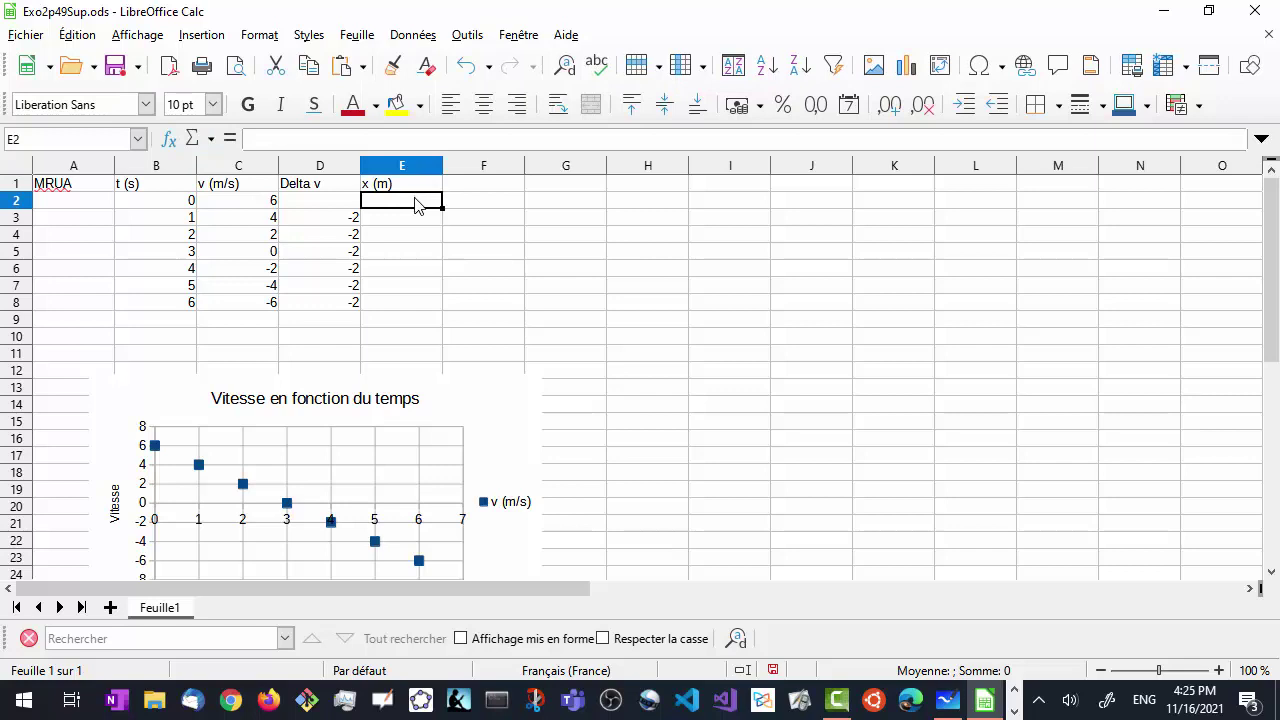
Step: Enter the position formula =6*B2-B2^2 in cell E2, consulting the whiteboard equation
text(=)
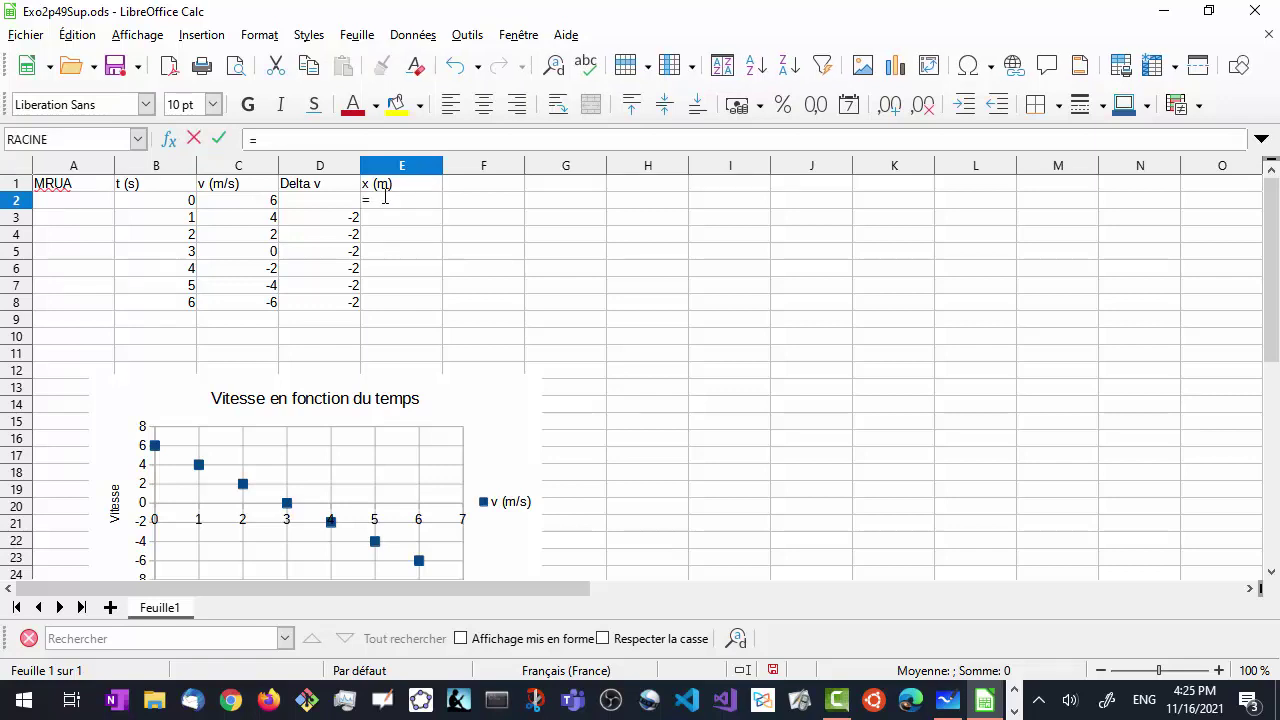
key(alt+Tab)
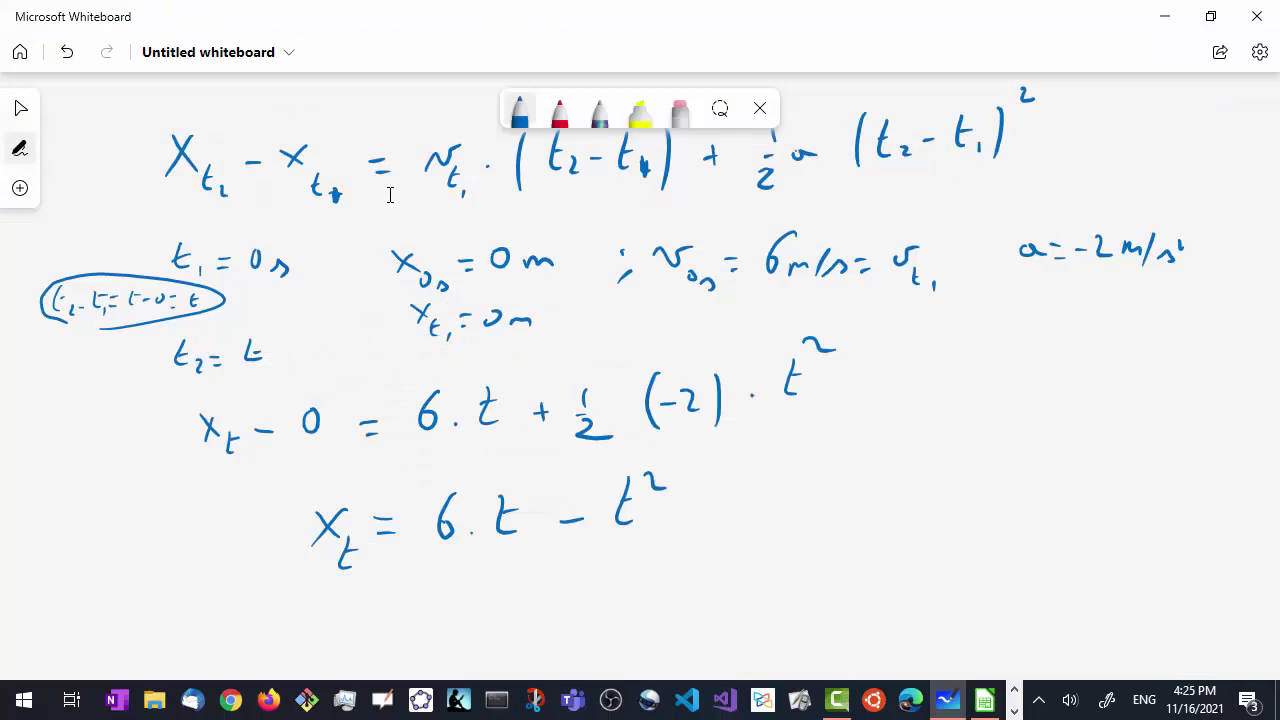
key(alt+Tab)
text(6)
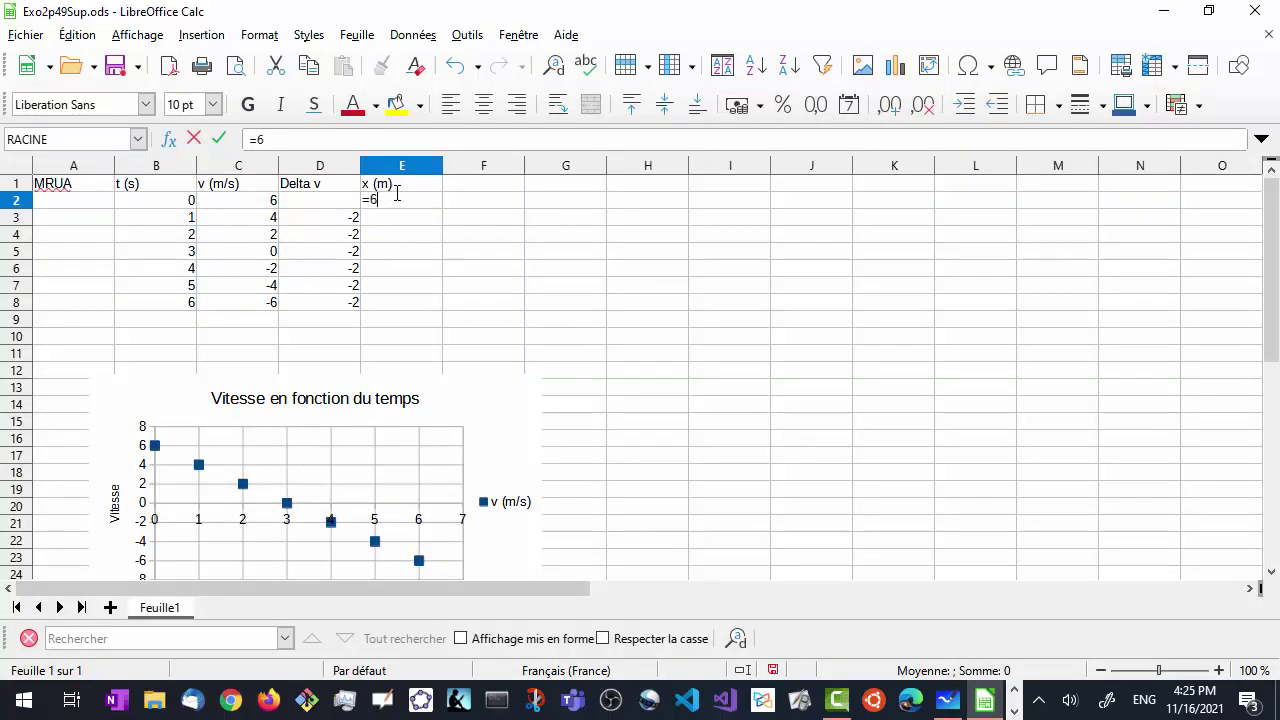
text(*)
click(181, 201)
text(-)
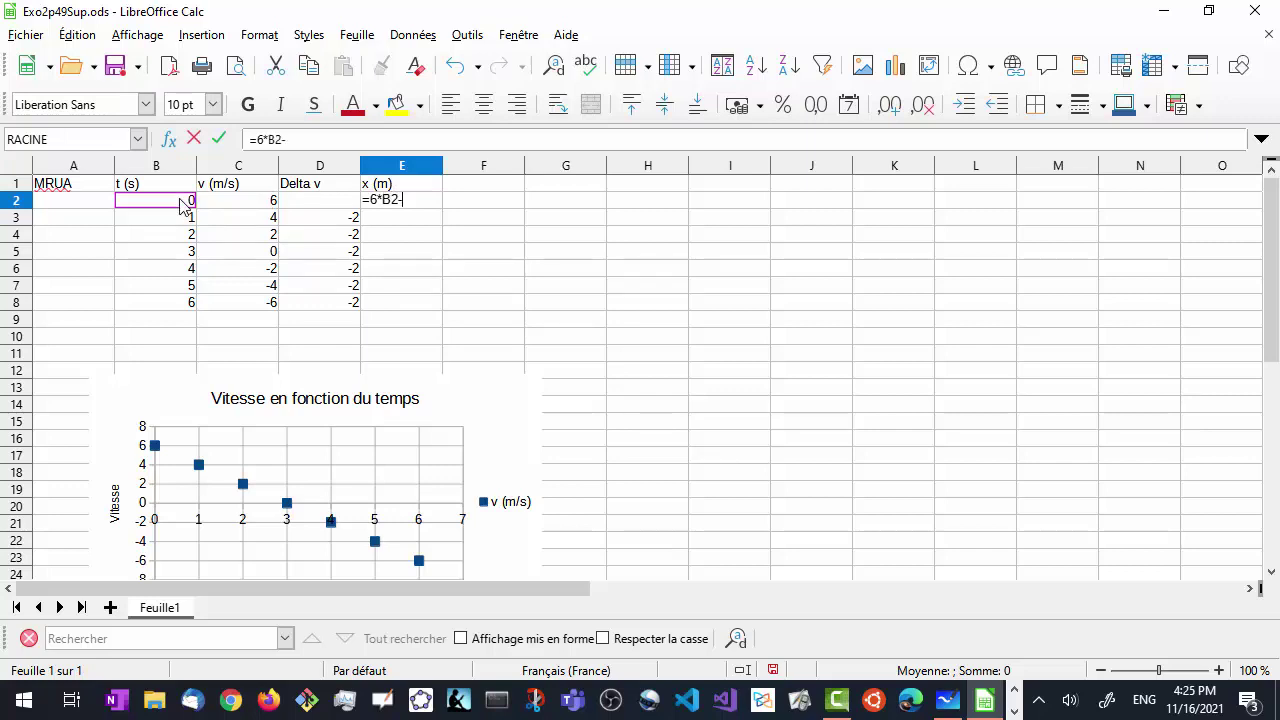
click(181, 201)
text(^2)
key(Return)
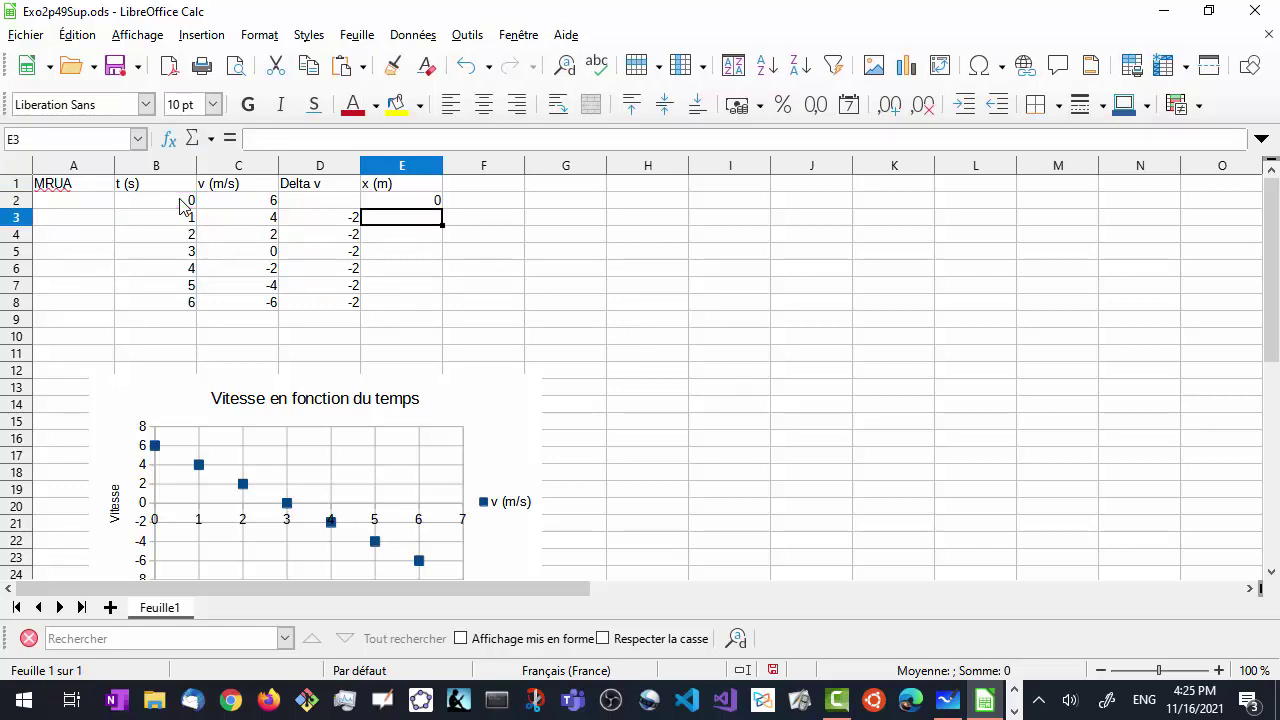
Step: Fill the position formula from E2 down through E8
click(421, 204)
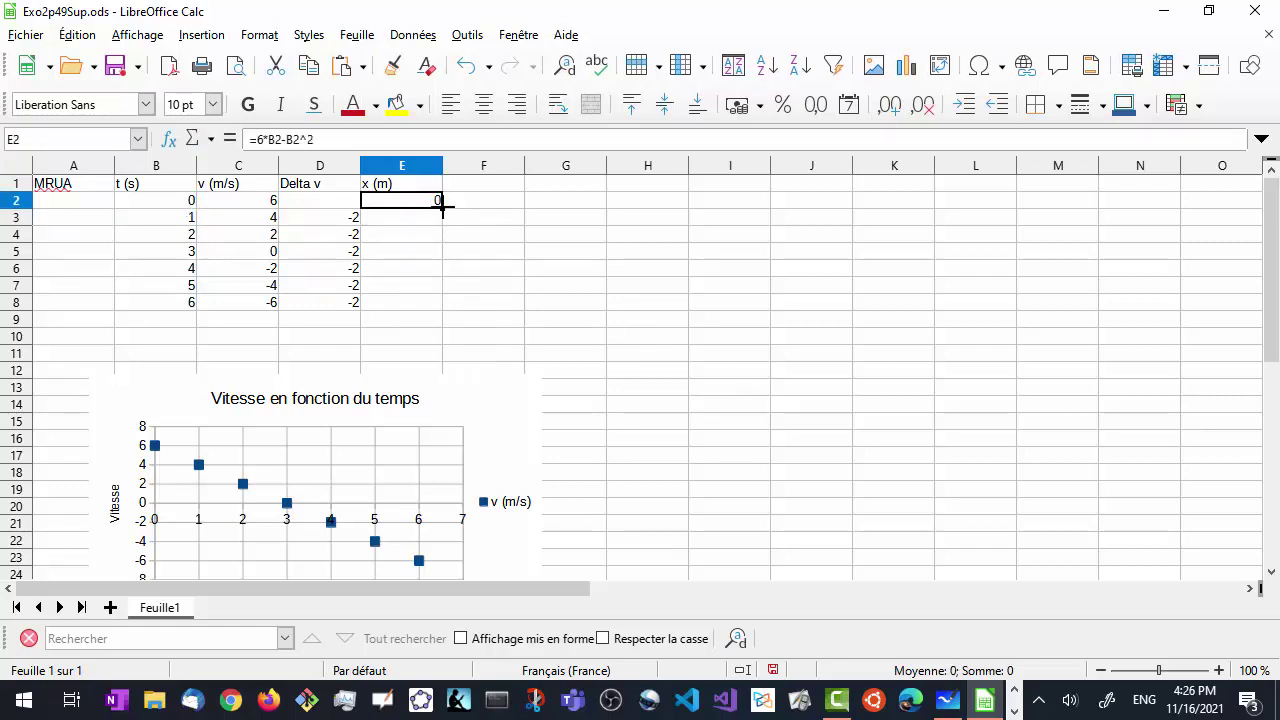
drag(440, 209, 440, 308)
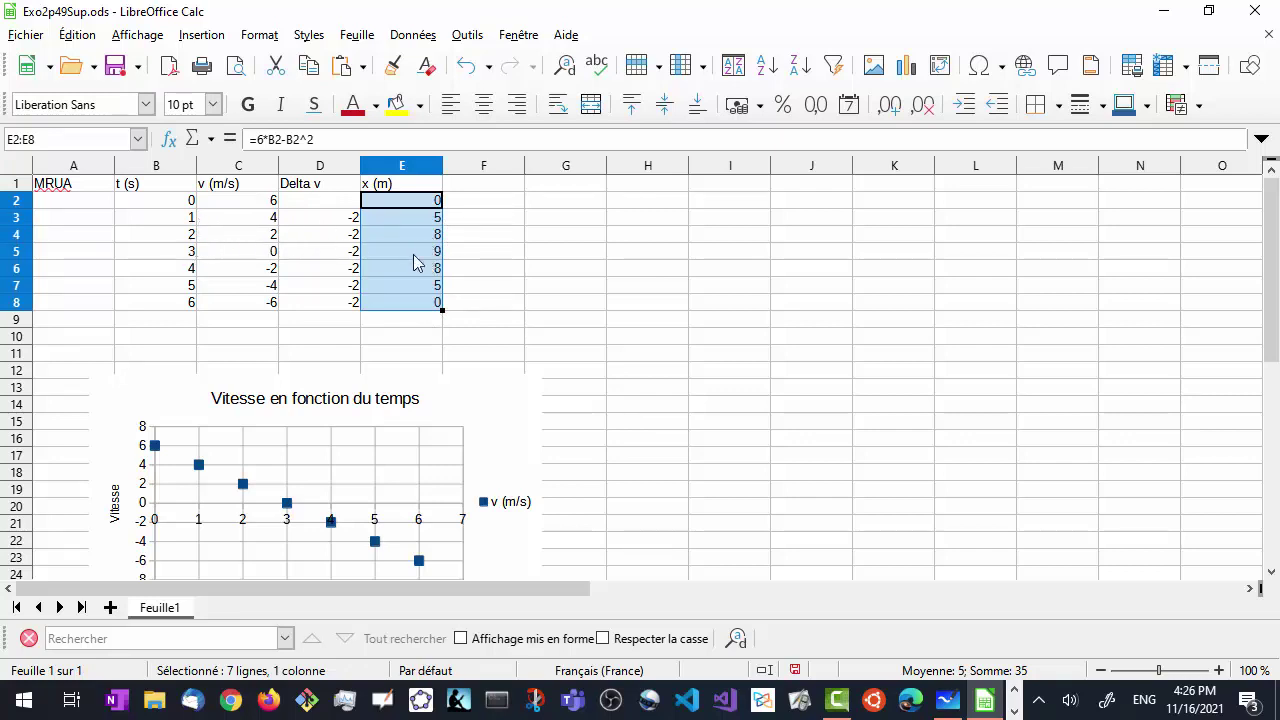
click(479, 277)
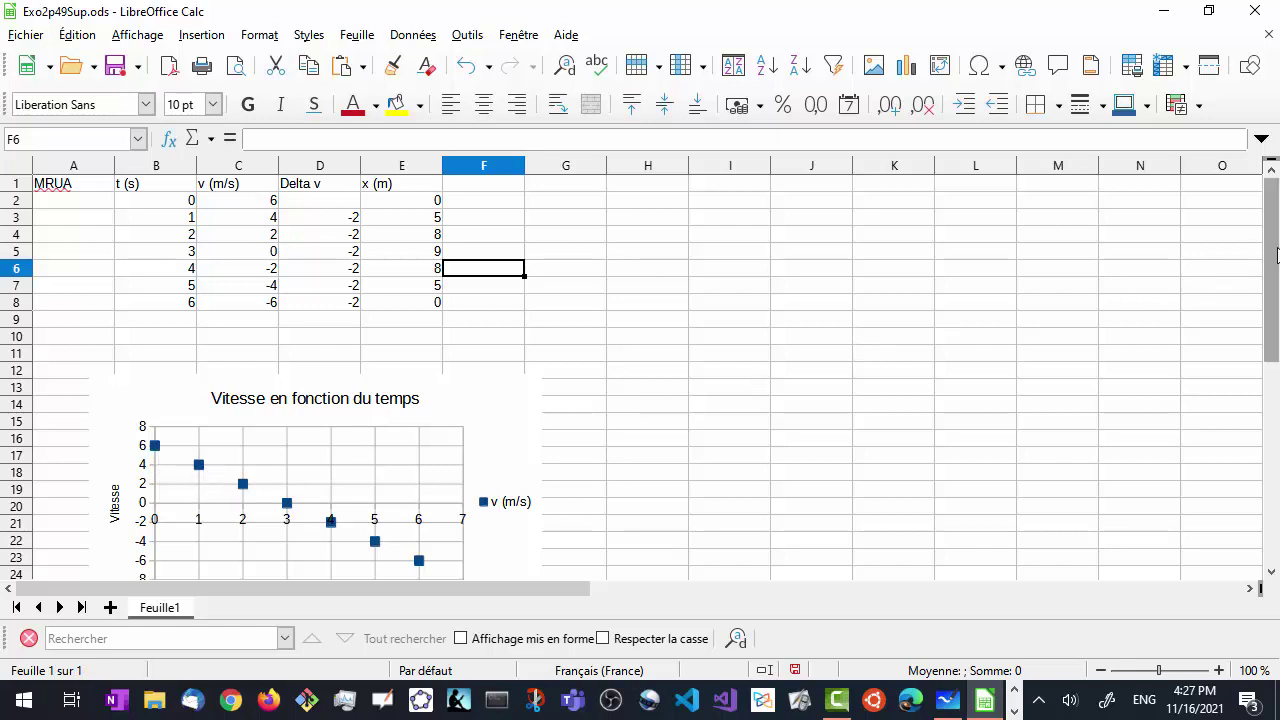
Step: Add a linear trend line to the v (m/s) series in the "Vitesse en fonction du temps" chart
drag(1272, 258, 1272, 305)
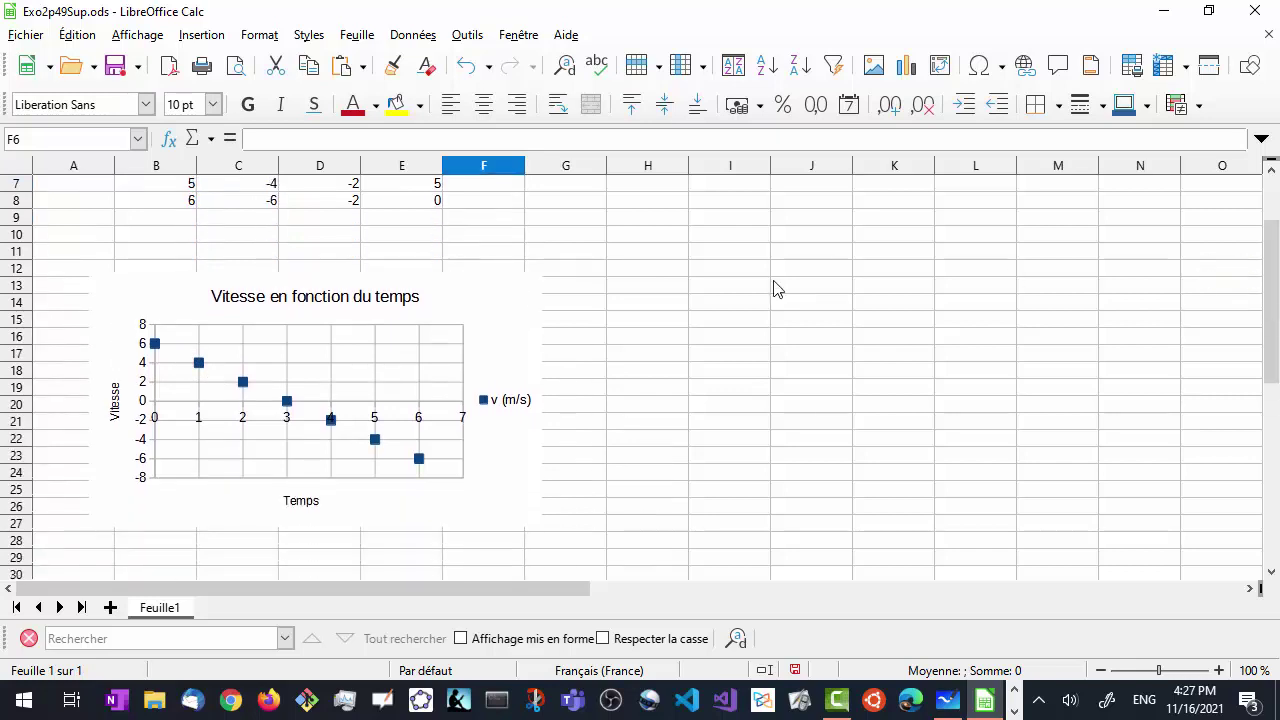
double_click(224, 376)
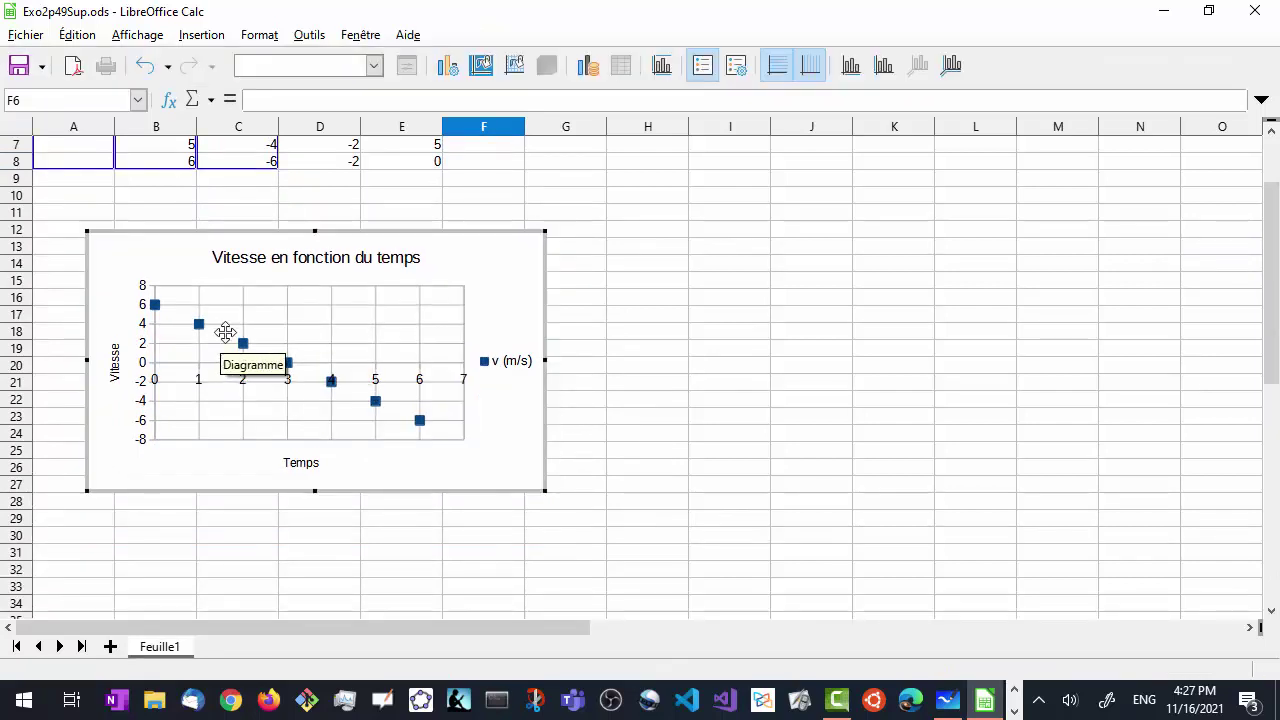
right_click(225, 337)
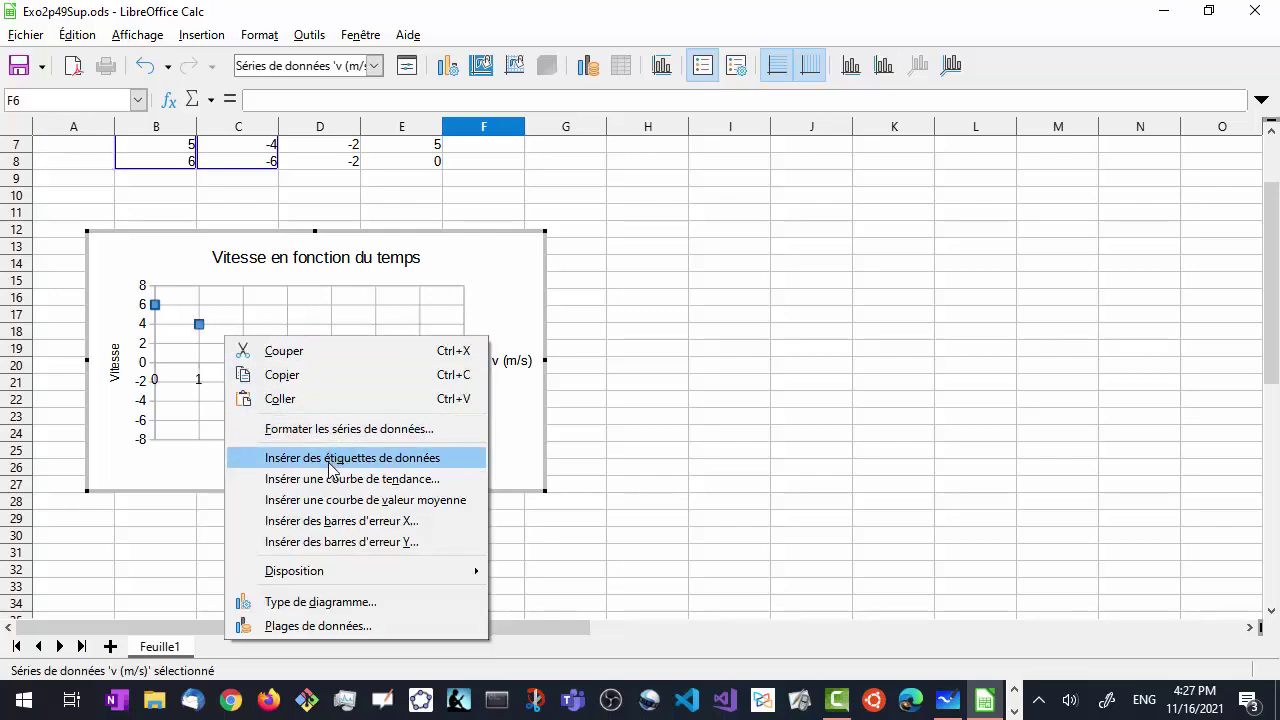
click(326, 484)
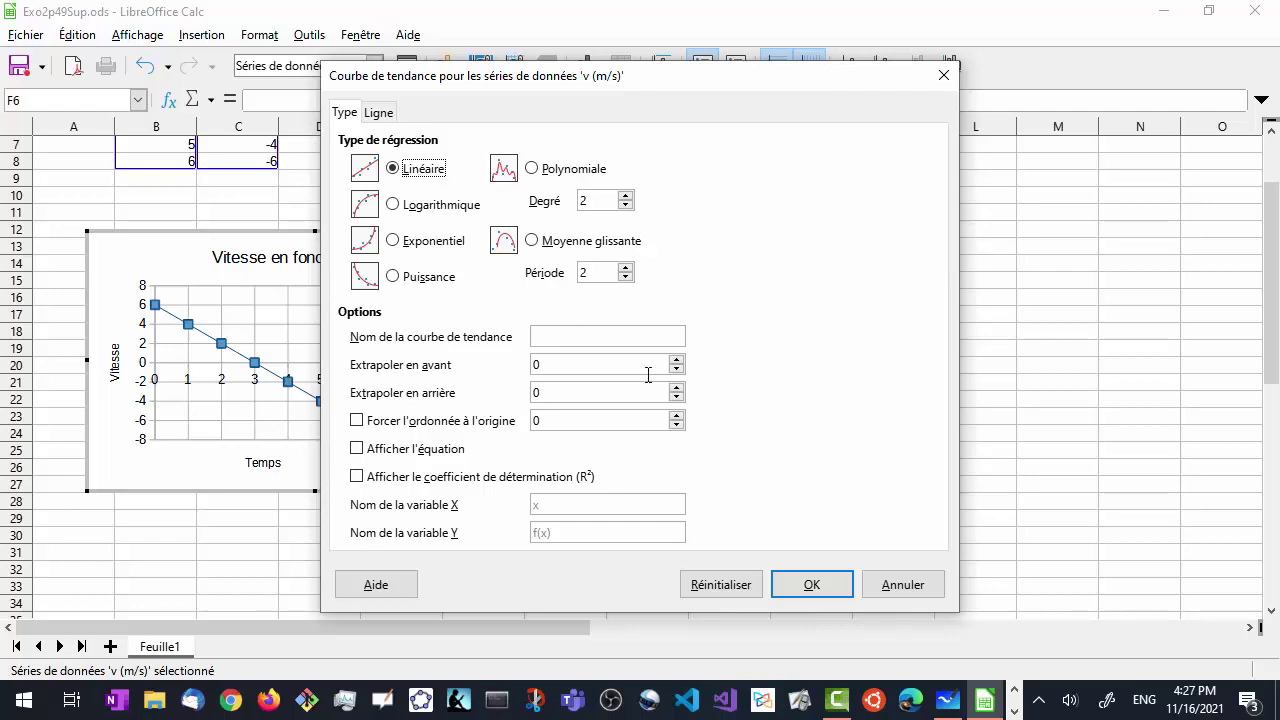
click(821, 582)
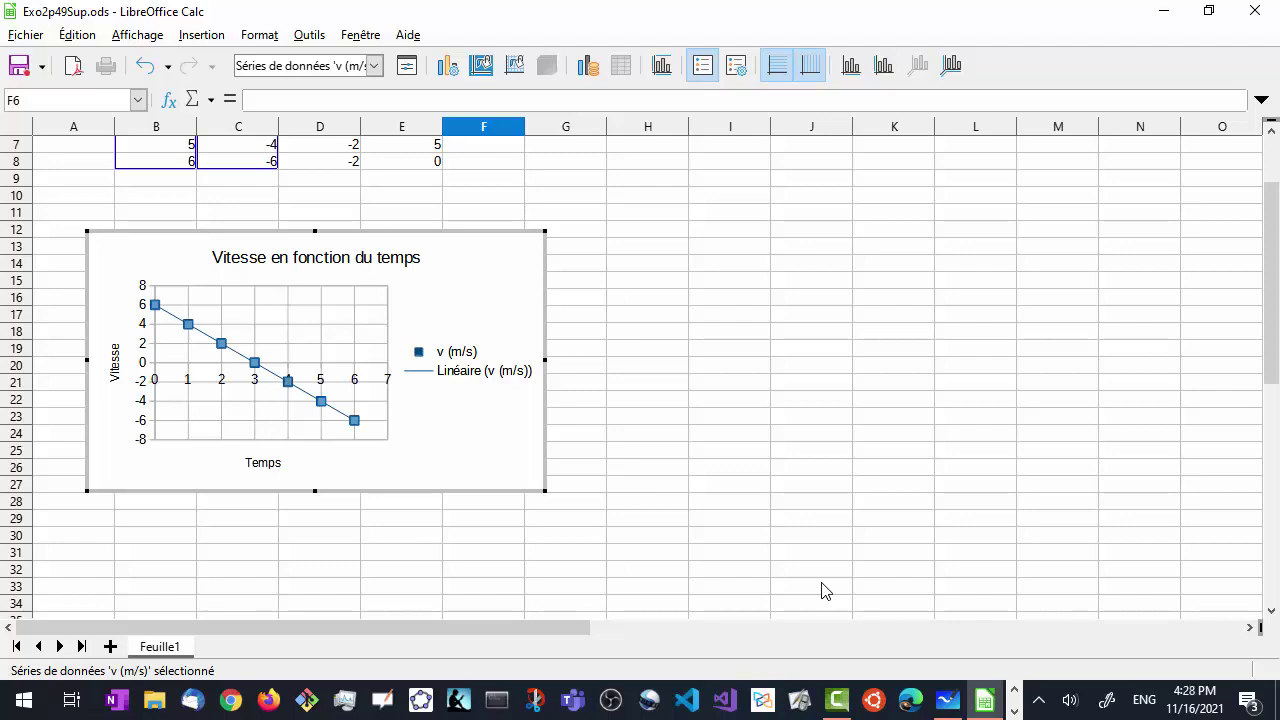
Step: Insert the trend line's equation in the chart and move it clear of the line and data points
right_click(206, 334)
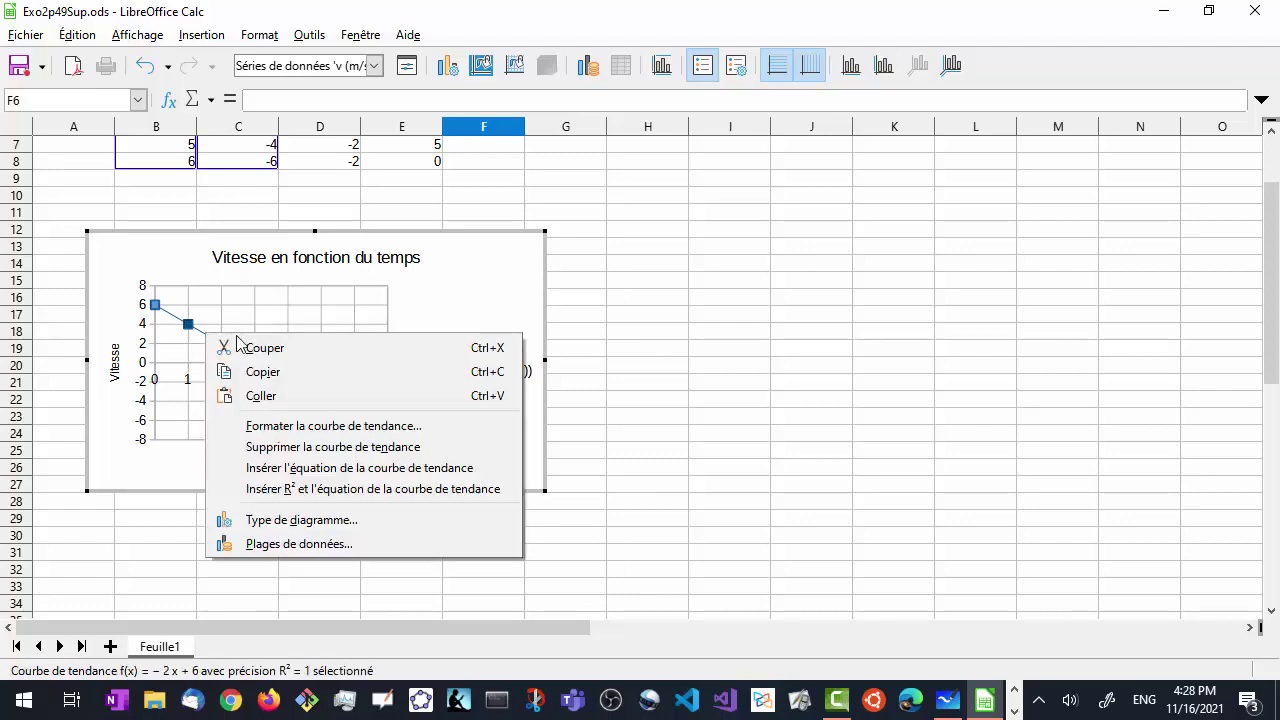
click(345, 467)
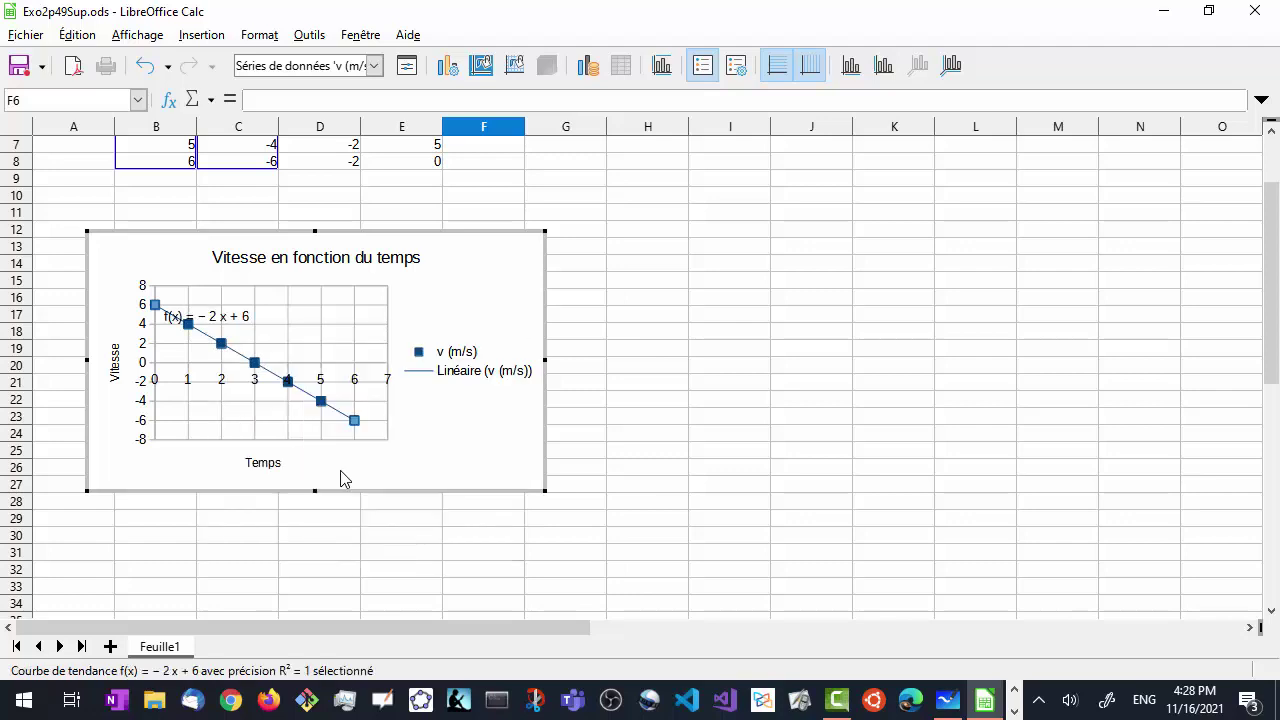
click(233, 316)
drag(233, 316, 290, 315)
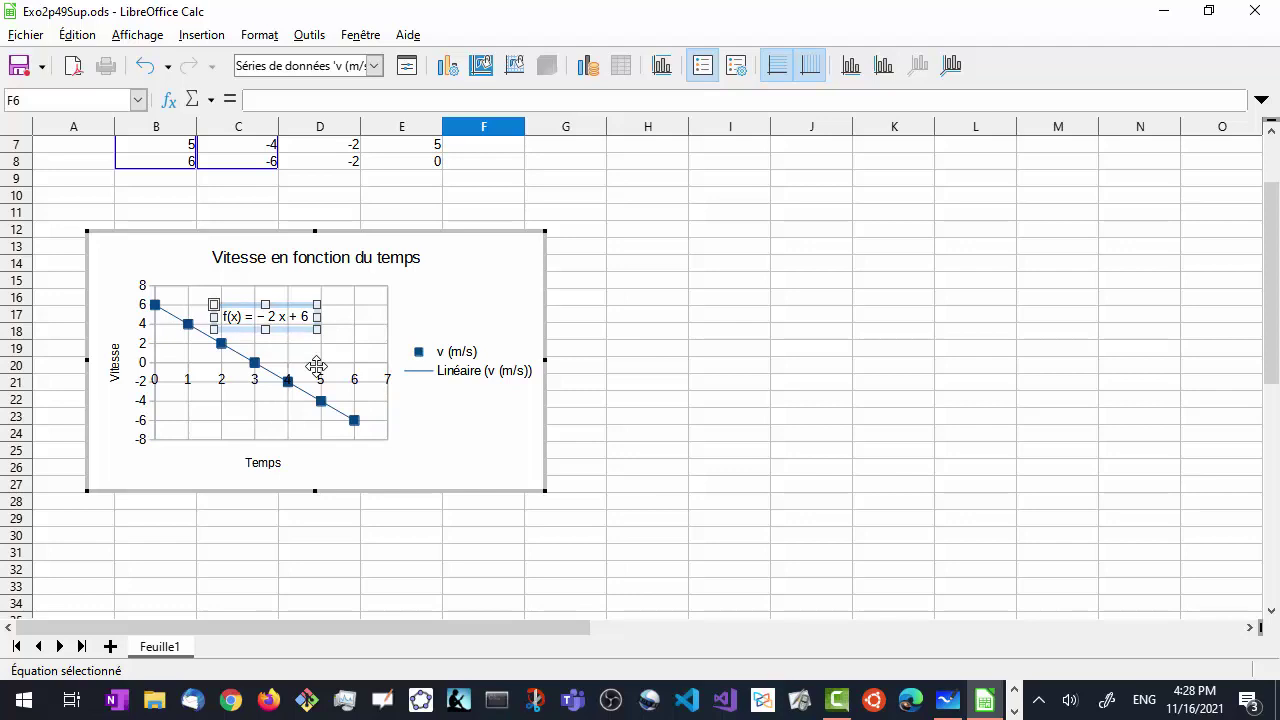
Step: Switch to Microsoft Whiteboard, frame "x_t = 6 · t − t²", and handwrite a framed speed equation "v_t = −2t + 6" beside it
key(alt+Tab)
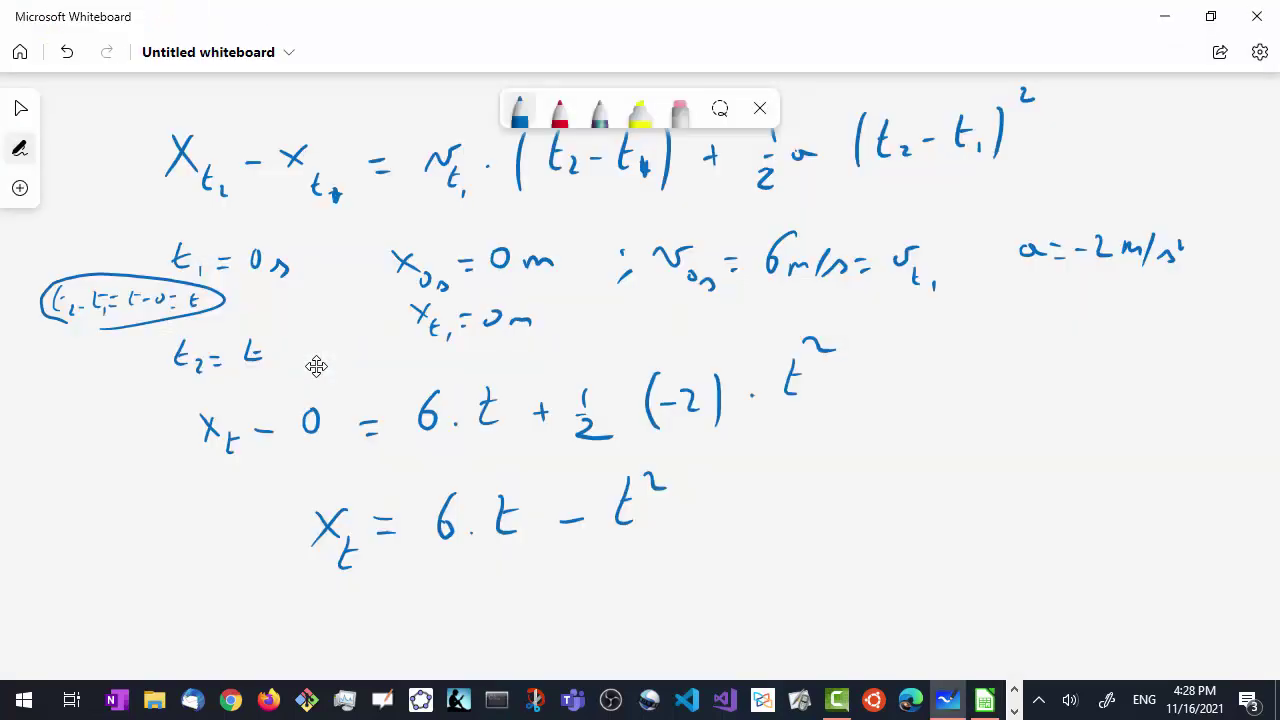
mouse_move(712, 462)
mouse_down()
mouse_move(714, 560)
mouse_move(242, 494)
mouse_move(676, 456)
mouse_up()
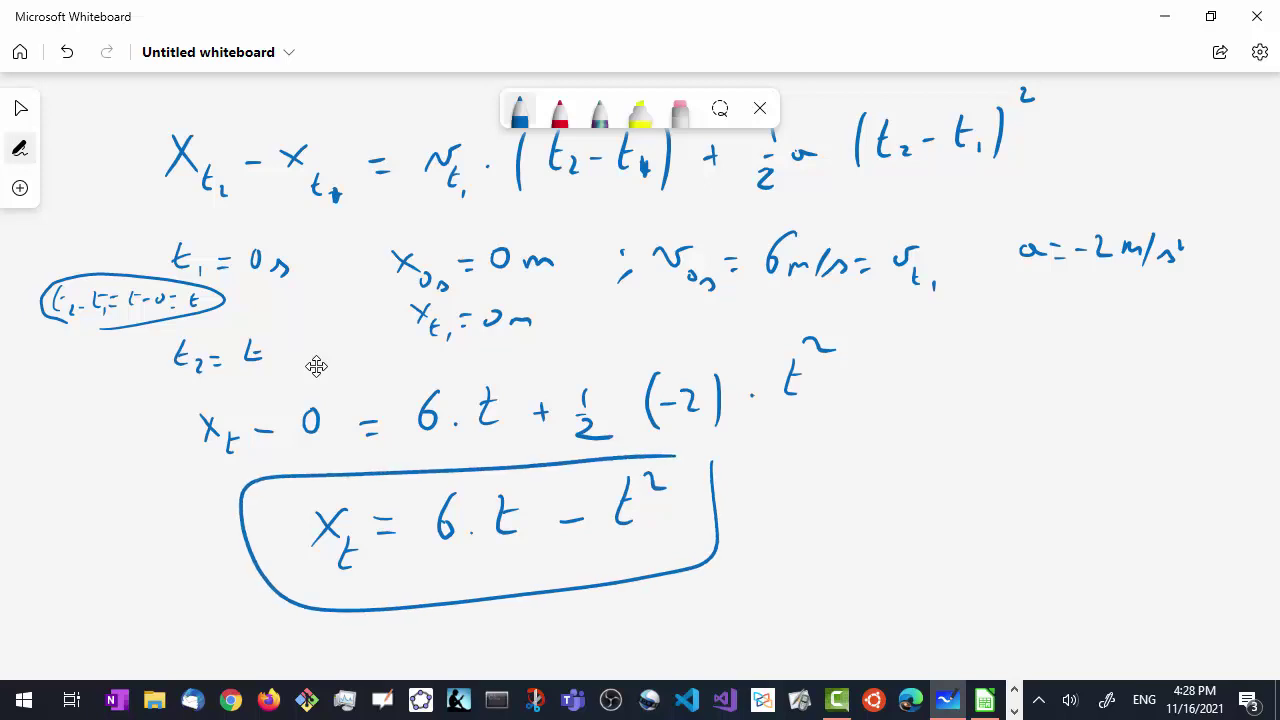
mouse_move(832, 512)
mouse_down()
mouse_move(872, 492)
mouse_move(866, 544)
mouse_up()
mouse_move(896, 500)
mouse_down()
mouse_move(916, 500)
mouse_move(914, 513)
mouse_up()
mouse_move(942, 505)
mouse_down()
mouse_move(1022, 518)
mouse_move(1080, 508)
mouse_up()
drag(1118, 480, 1108, 512)
drag(800, 472, 795, 562)
mouse_move(792, 476)
mouse_down()
mouse_move(1076, 448)
mouse_move(810, 578)
mouse_up()
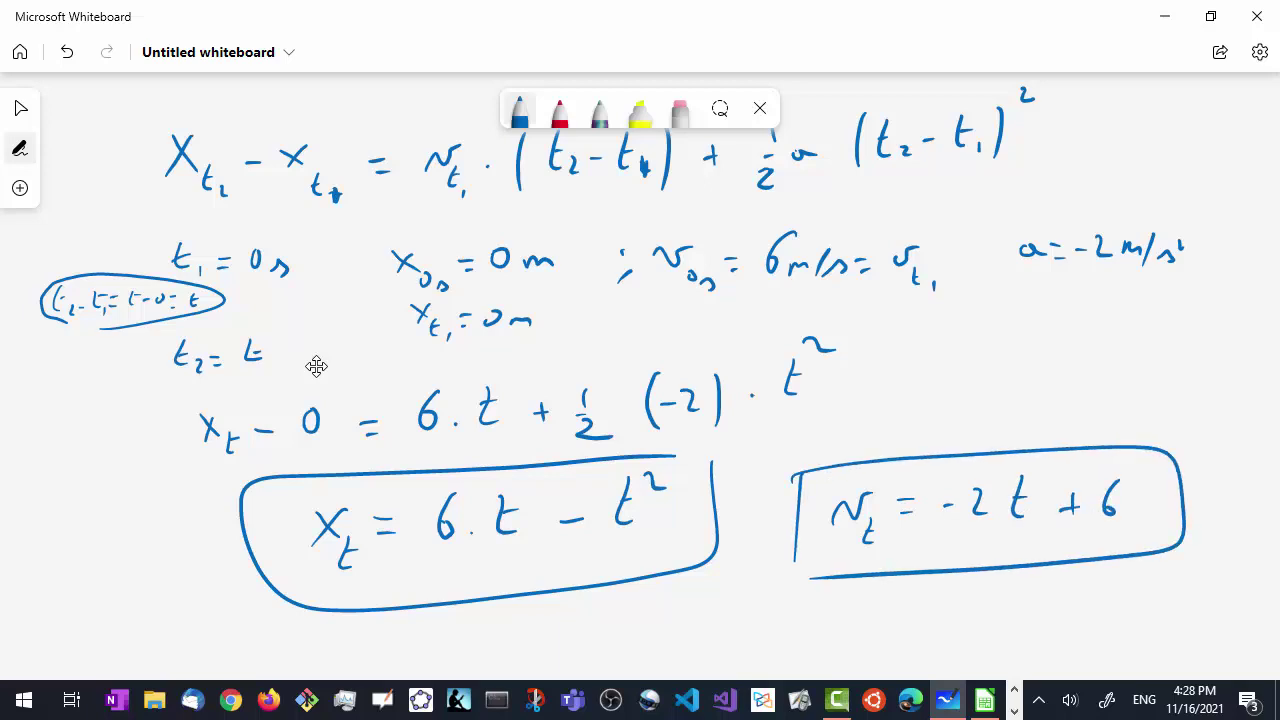
Step: Draw a frame around the general position equation for x_t2 − x_t1, above the initial conditions
scroll(316, 366, down, 3)
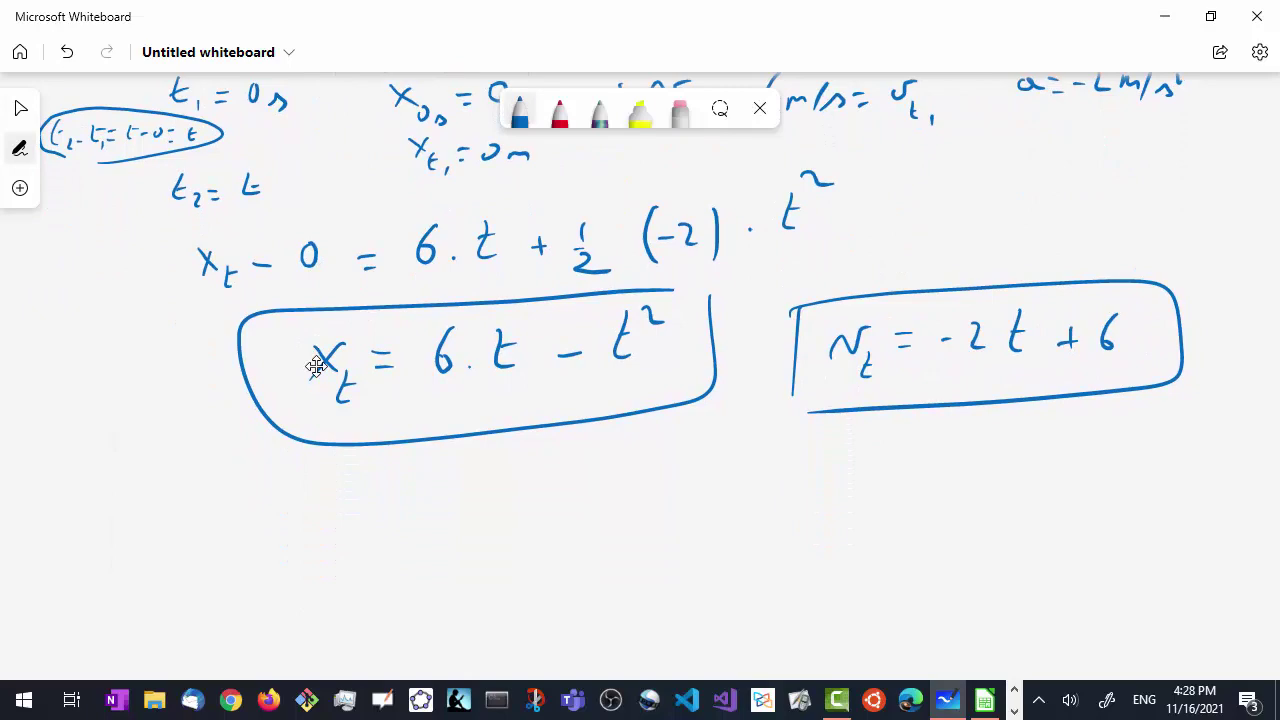
scroll(316, 366, up, 12)
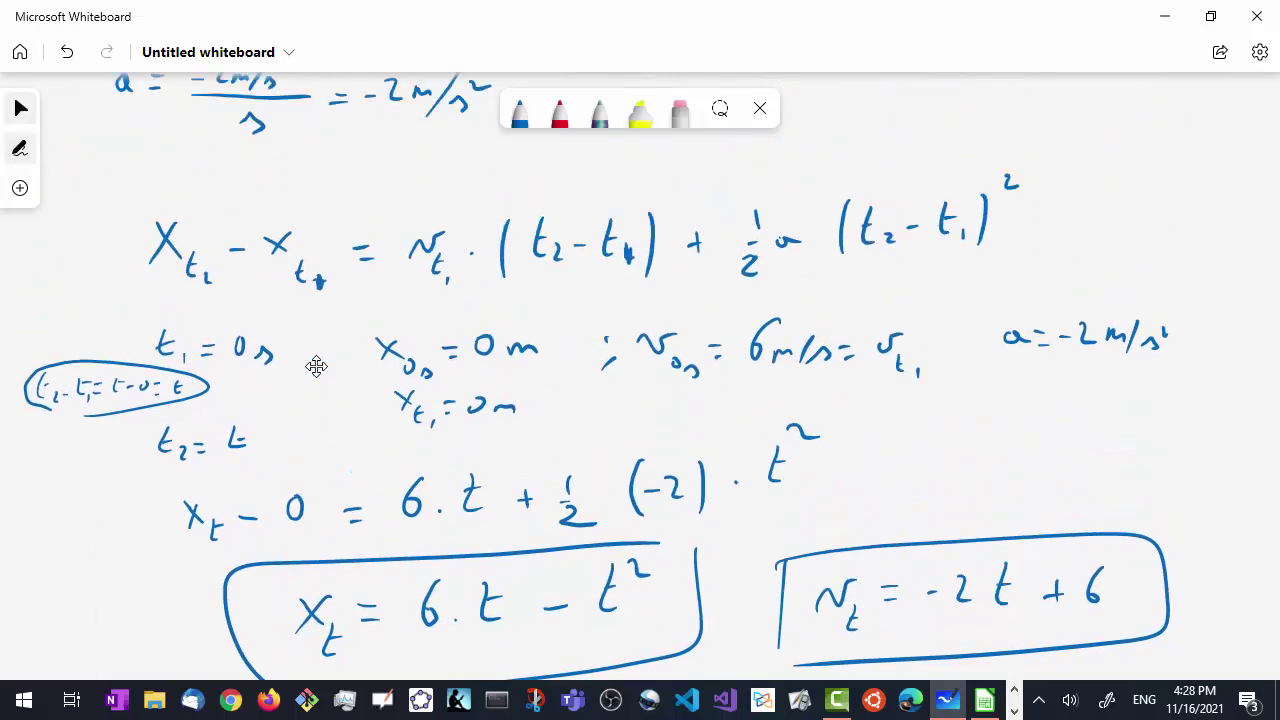
scroll(316, 366, down, 9)
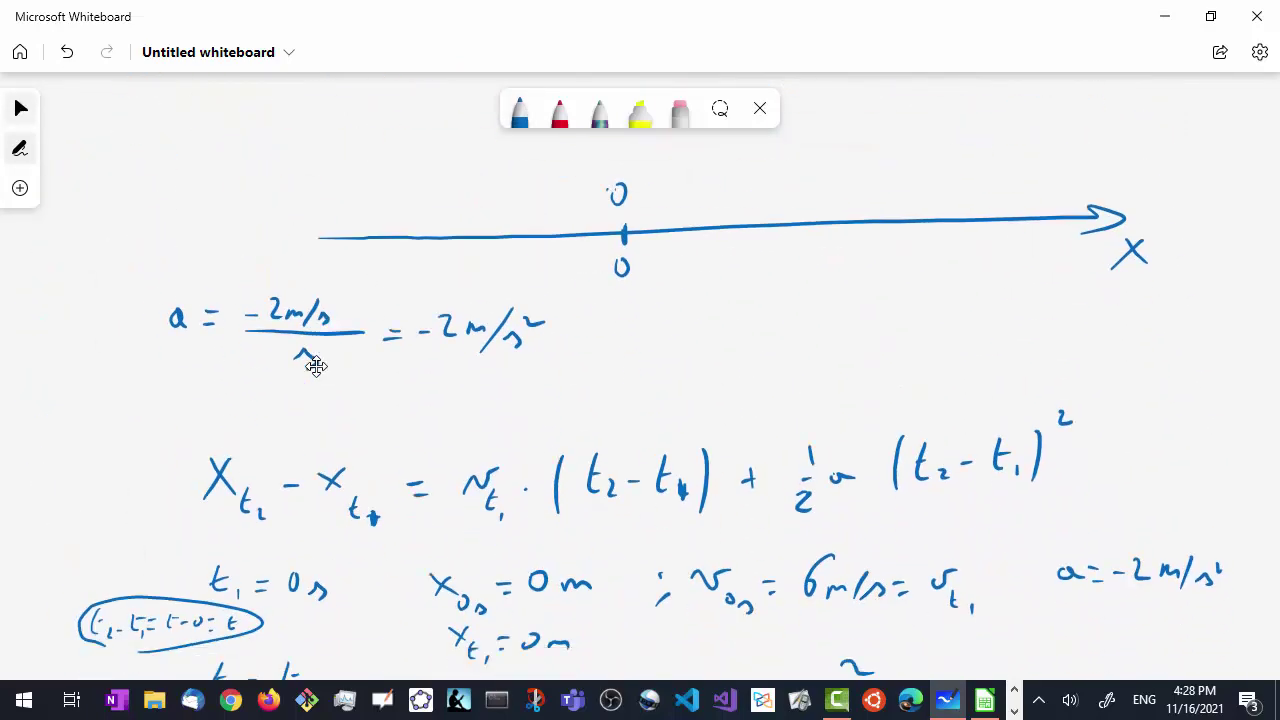
scroll(316, 366, up, 3)
scroll(316, 366, up, 1)
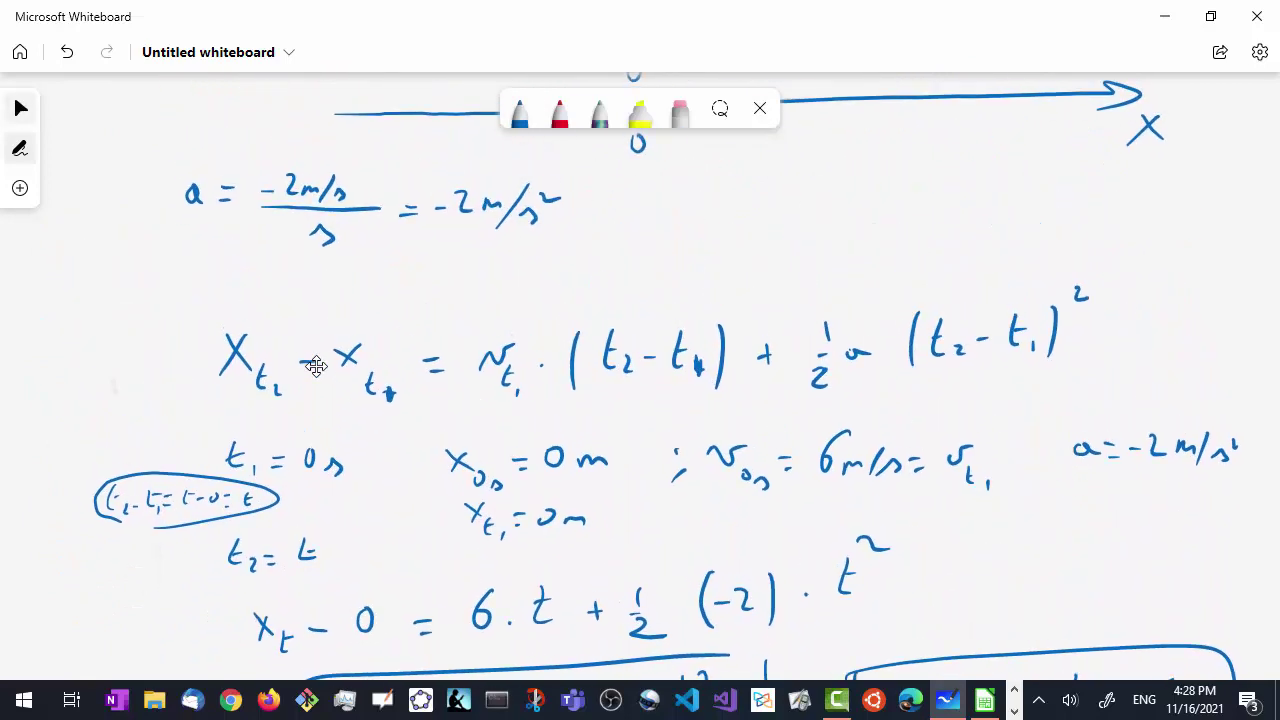
mouse_move(185, 300)
mouse_down()
mouse_move(232, 415)
mouse_move(884, 418)
mouse_move(1110, 285)
mouse_move(640, 264)
mouse_move(190, 290)
mouse_up()
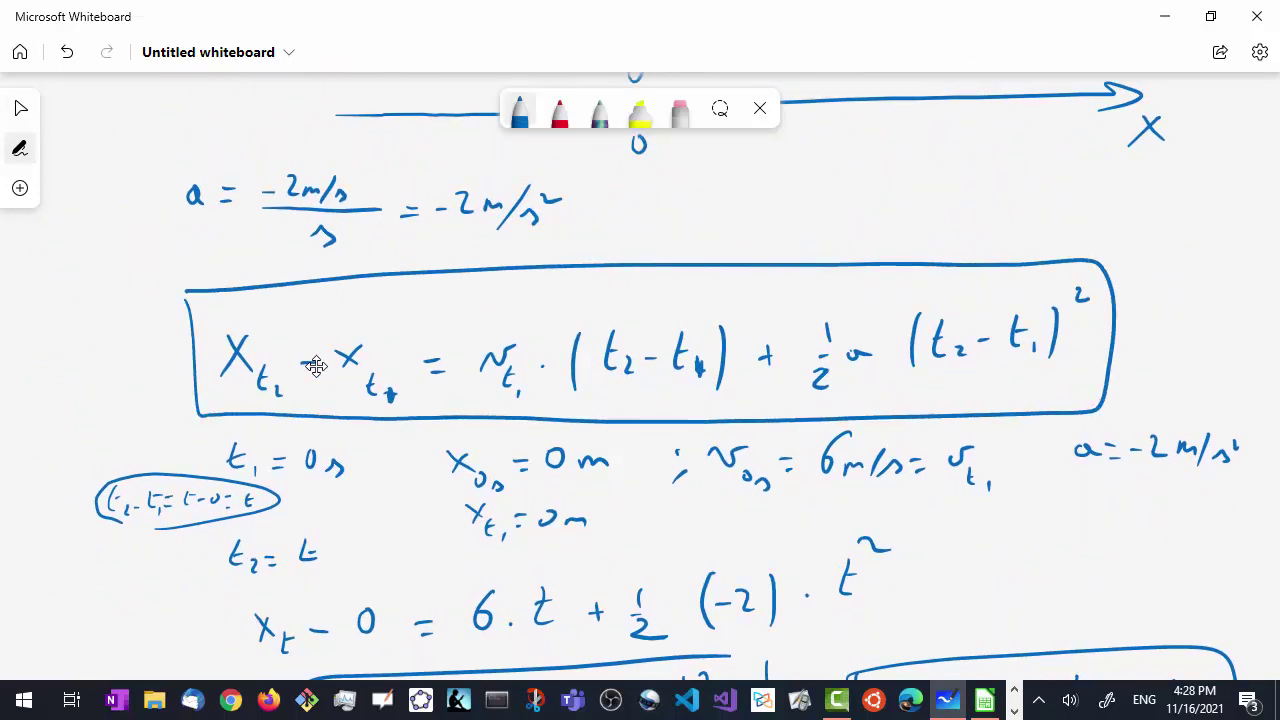
scroll(316, 366, down, 8)
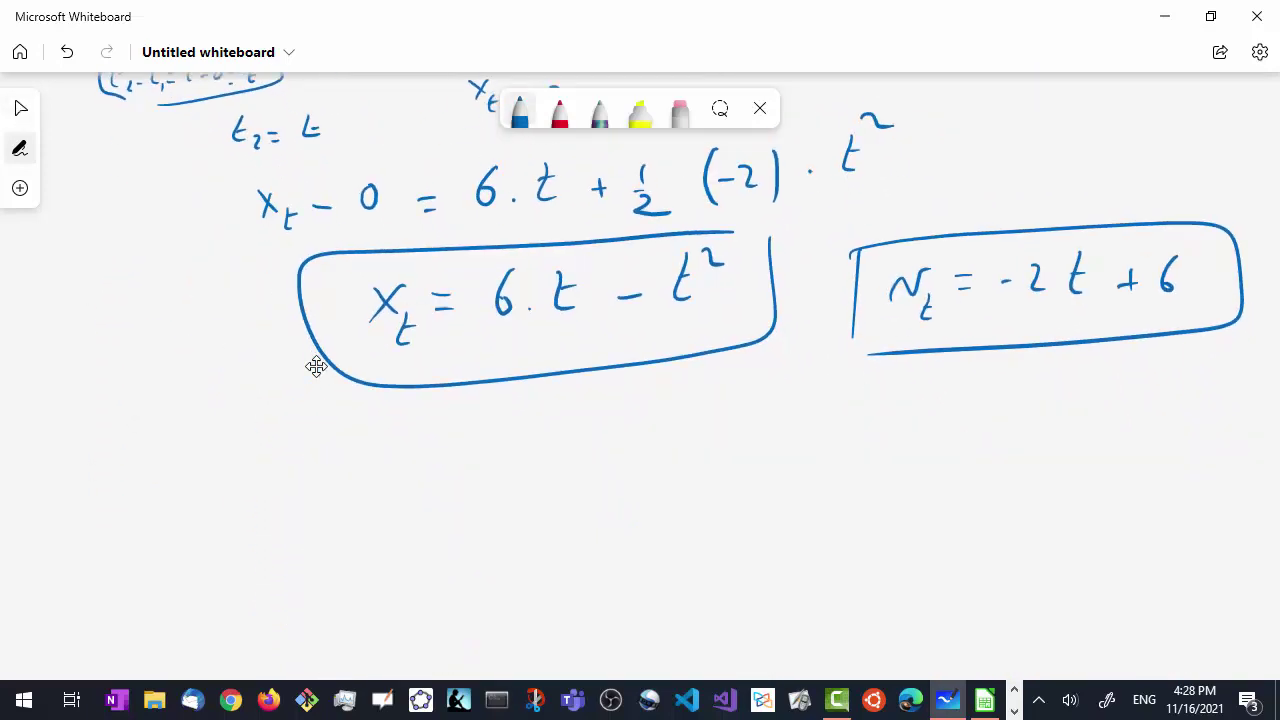
Step: Handwrite "v_t2 − v_t1 = a · (t2 − t1)" below the framed equations, with a double-underlined and an arrow pointing to the framed speed equation
mouse_move(220, 506)
mouse_down()
mouse_move(268, 490)
mouse_move(267, 533)
mouse_move(295, 546)
mouse_move(318, 507)
mouse_move(363, 492)
mouse_move(368, 540)
mouse_up()
mouse_move(356, 527)
mouse_down()
mouse_move(374, 526)
mouse_move(383, 555)
mouse_up()
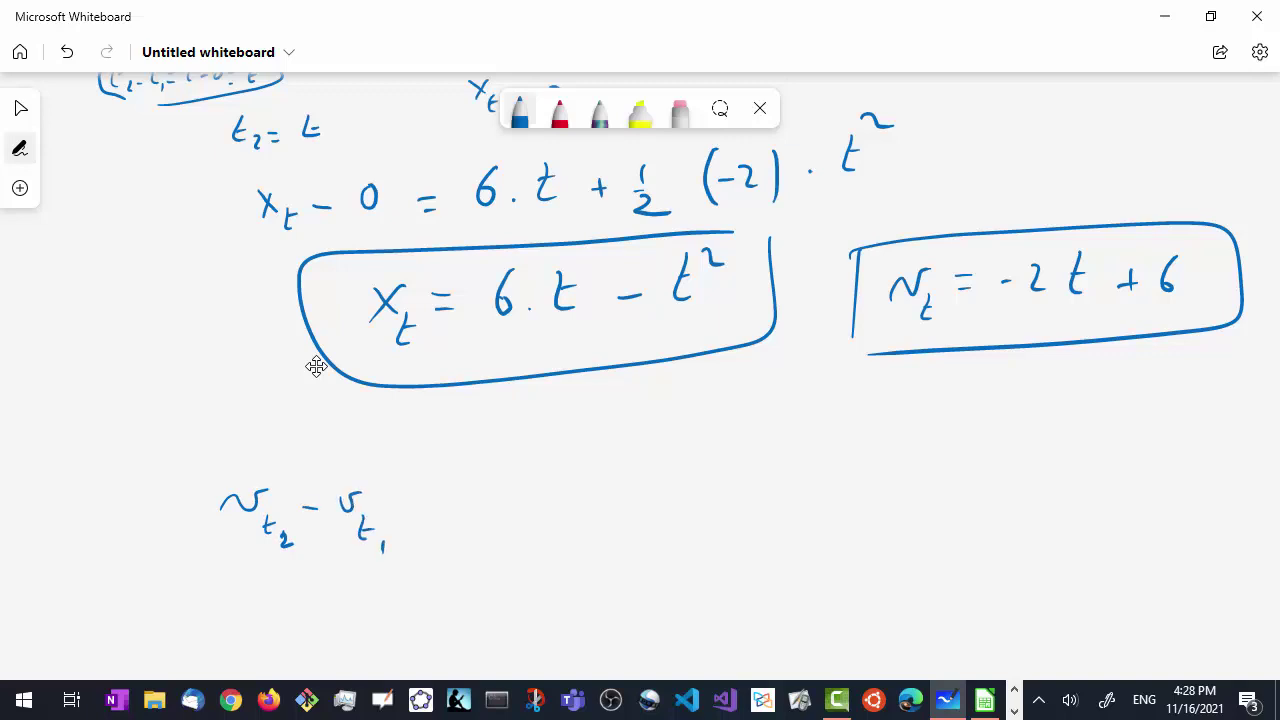
drag(406, 503, 430, 503)
drag(412, 517, 498, 512)
mouse_move(575, 466)
mouse_down()
mouse_move(566, 528)
mouse_move(614, 508)
mouse_move(636, 525)
mouse_up()
mouse_move(645, 498)
mouse_down()
mouse_move(690, 500)
mouse_move(696, 484)
mouse_move(724, 540)
mouse_move(707, 520)
mouse_up()
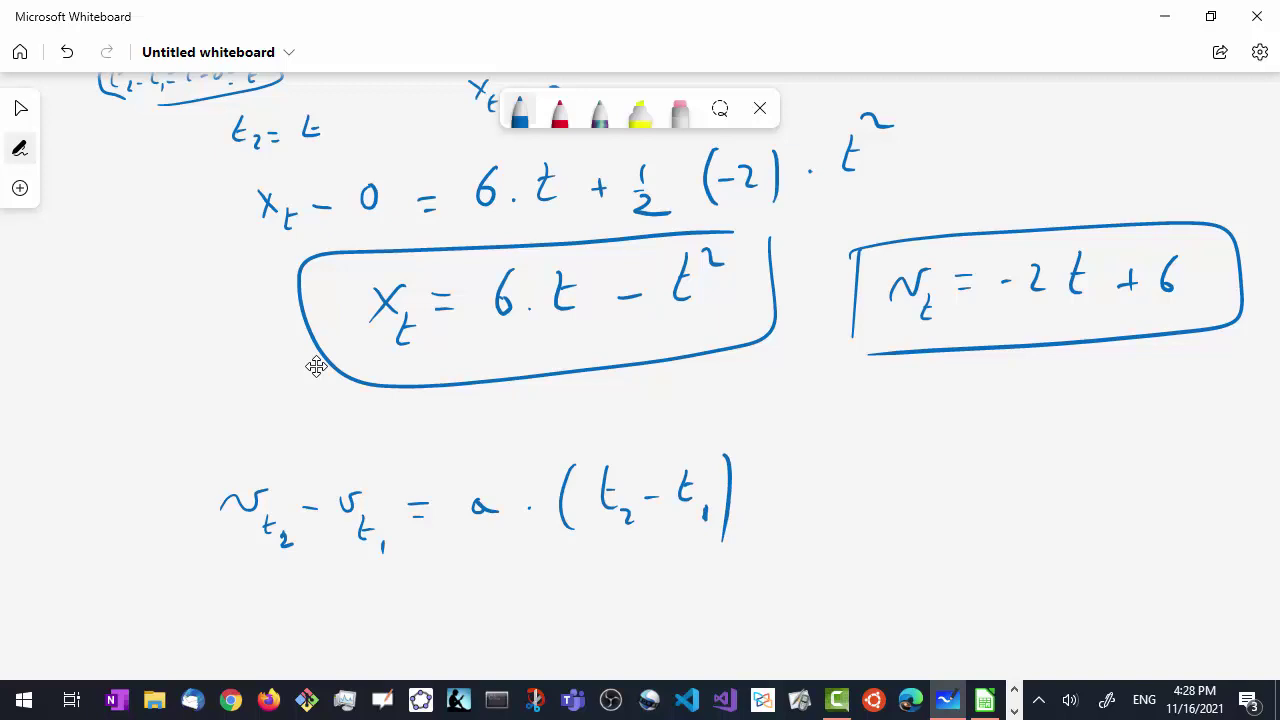
mouse_move(460, 535)
mouse_down()
mouse_move(500, 530)
mouse_move(499, 544)
mouse_up()
mouse_move(645, 433)
mouse_down()
mouse_move(800, 362)
mouse_move(816, 371)
mouse_up()
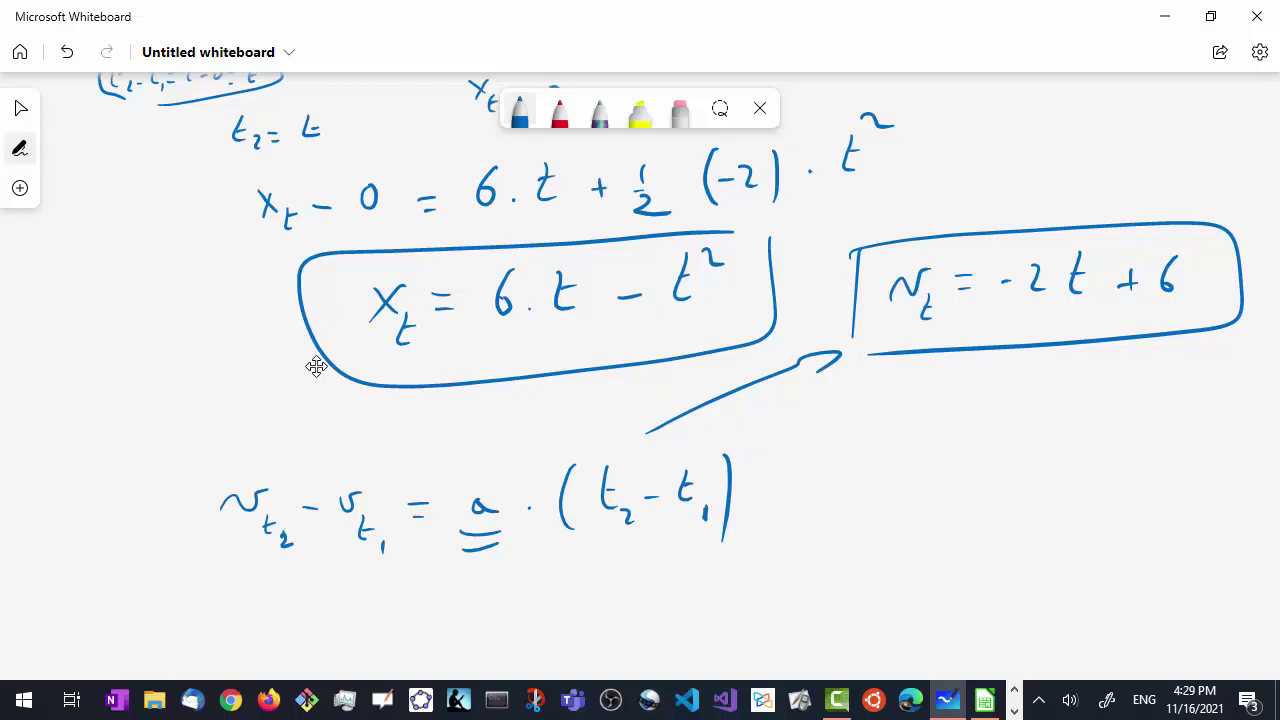
Step: Draw a double vertical divider after the general speed equation and handwrite "v_t − 6 = −2 · t" beyond it
drag(763, 436, 758, 592)
drag(772, 428, 777, 588)
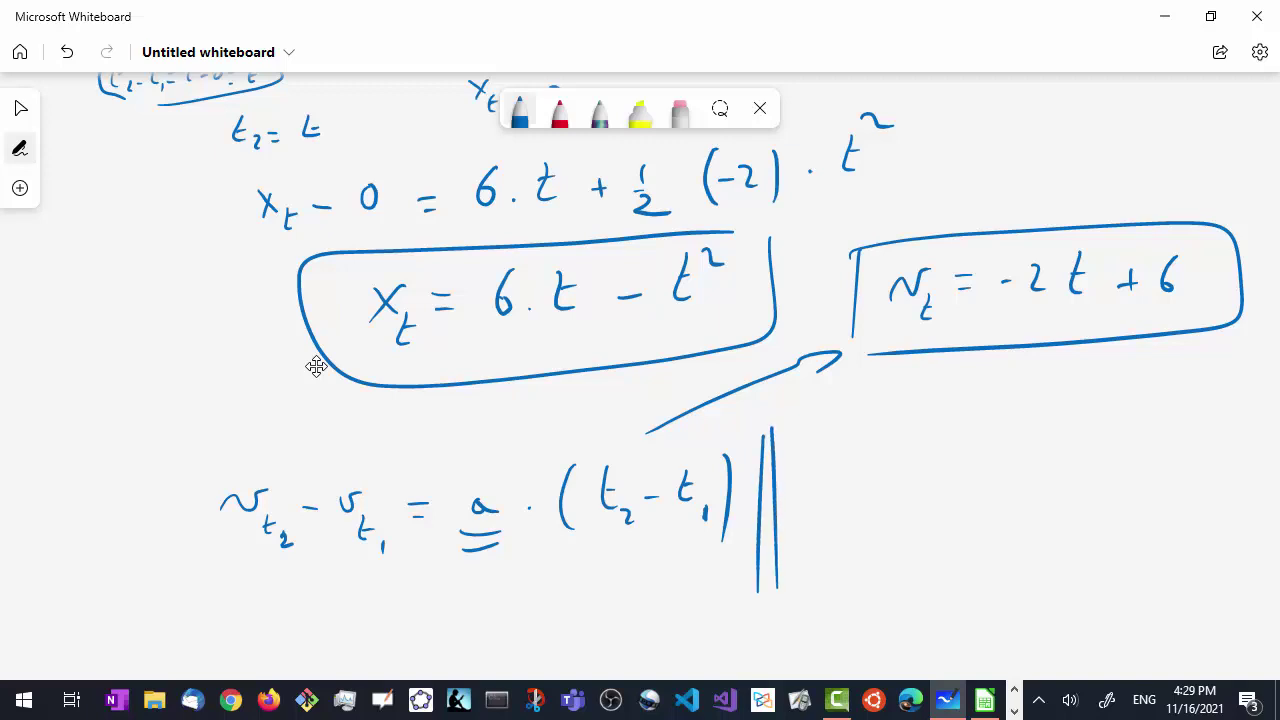
mouse_move(794, 460)
mouse_down()
mouse_move(826, 450)
mouse_move(826, 486)
mouse_move(859, 460)
mouse_move(941, 464)
mouse_up()
drag(931, 476, 942, 475)
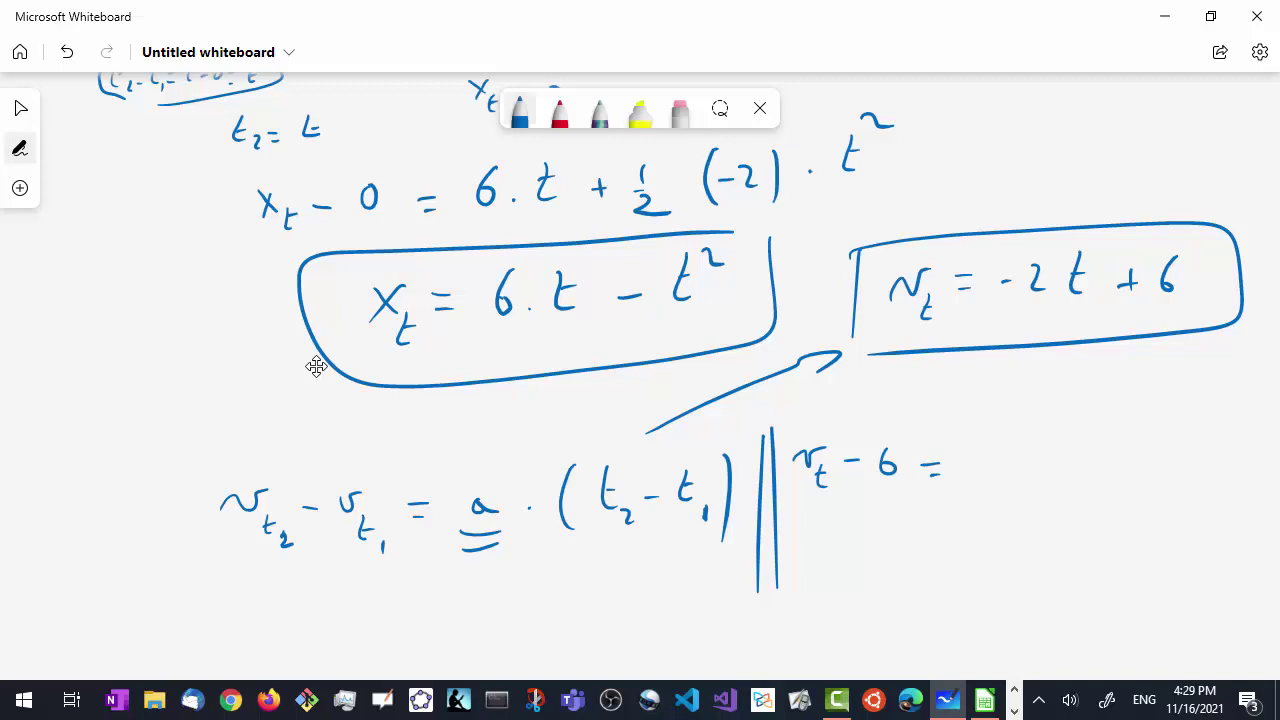
drag(957, 465, 996, 470)
drag(1042, 440, 1052, 467)
drag(1036, 455, 1054, 453)
Step: Handwrite the rearranged speed equation "v_t = −2t + 6" beneath "v_t − 6 = −2 · t"
mouse_move(830, 530)
mouse_down()
mouse_move(846, 550)
mouse_move(860, 527)
mouse_up()
mouse_move(857, 551)
mouse_down()
mouse_move(860, 572)
mouse_move(906, 544)
mouse_up()
drag(892, 552, 940, 546)
drag(952, 532, 964, 552)
mouse_move(988, 526)
mouse_down()
mouse_move(990, 552)
mouse_move(996, 535)
mouse_move(1034, 544)
mouse_up()
drag(1056, 529, 1045, 543)
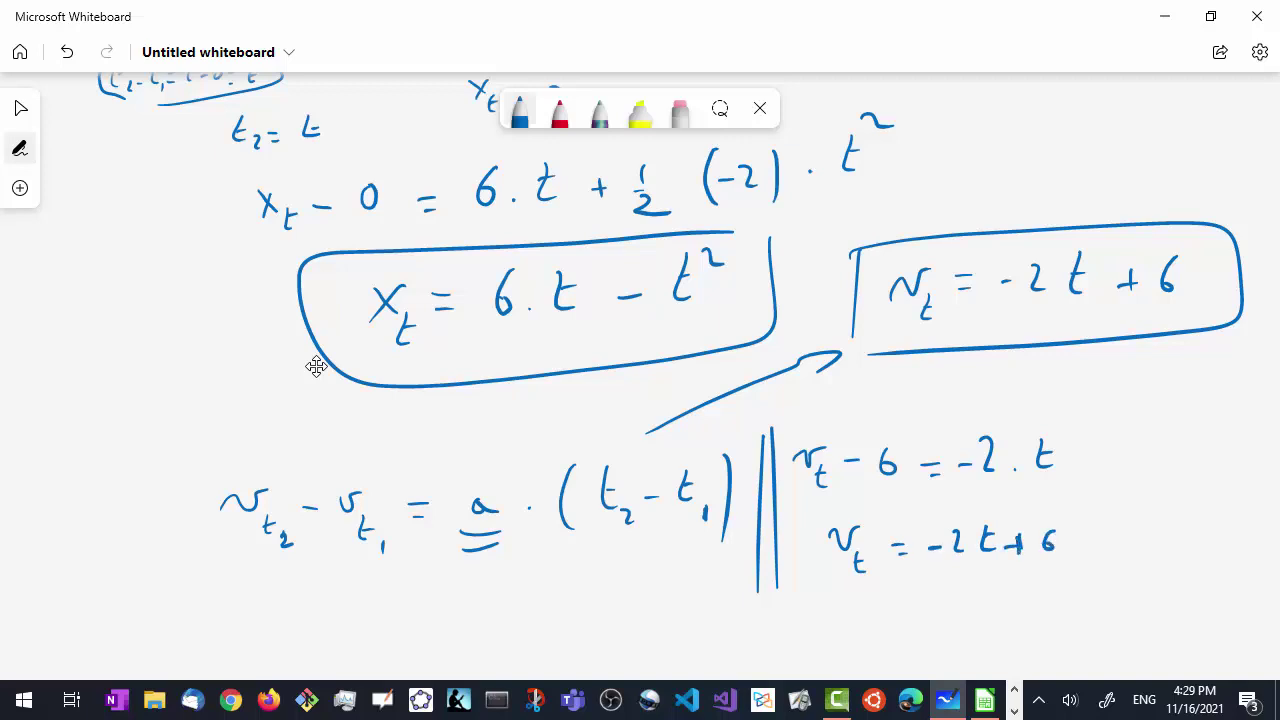